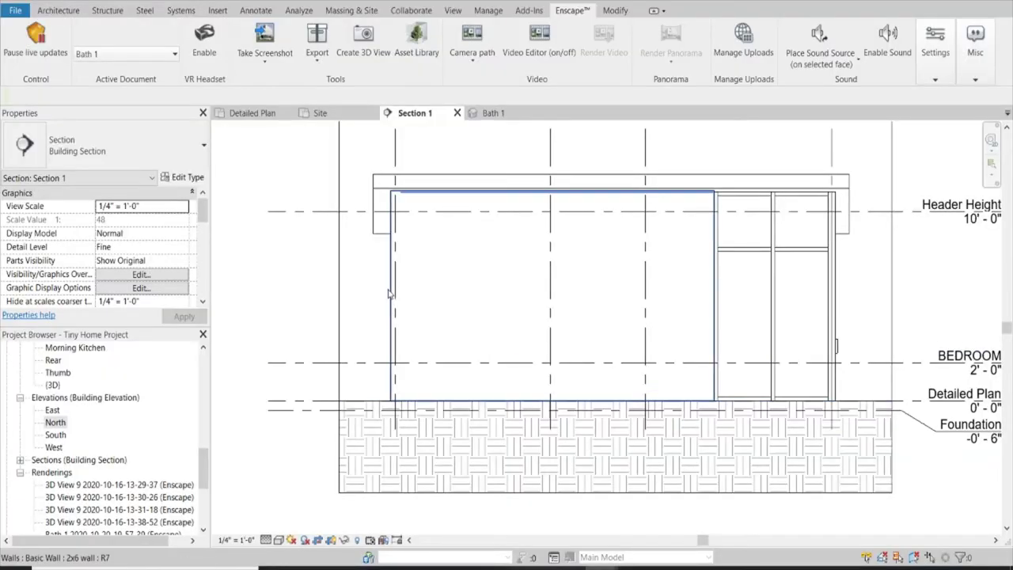
# Give the front 2x6 wall a by-element surface transparency override in Section 1.
pyautogui.click(395, 287)
pyautogui.rightClick(388, 260)
pyautogui.moveTo(451, 365)
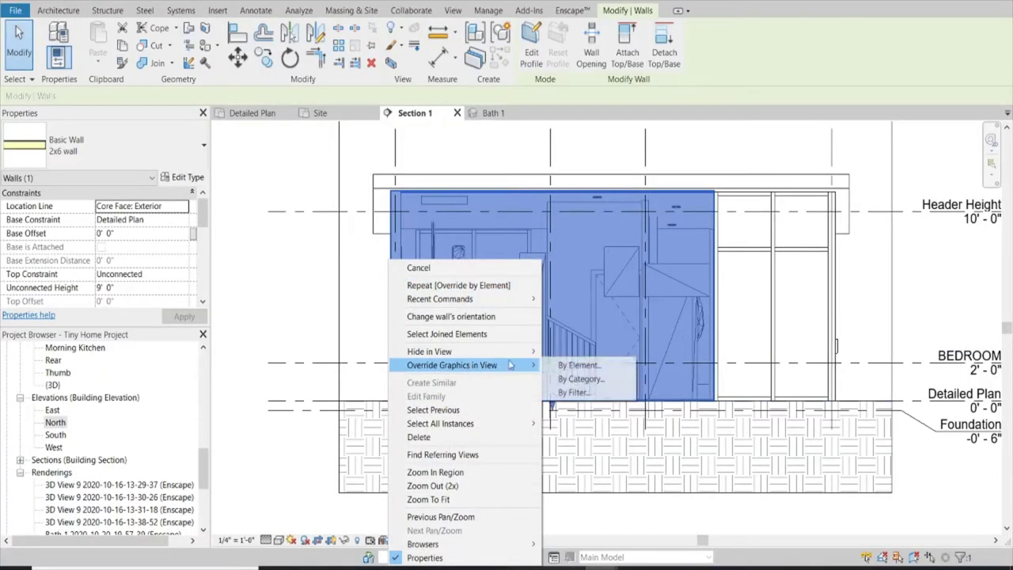
pyautogui.click(588, 365)
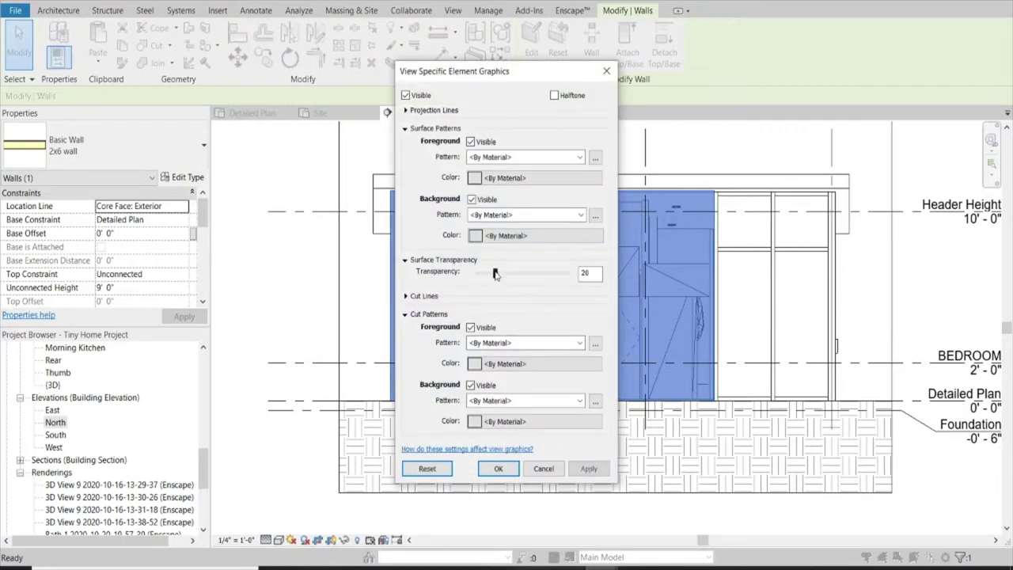
pyautogui.click(510, 469)
pyautogui.click(358, 294)
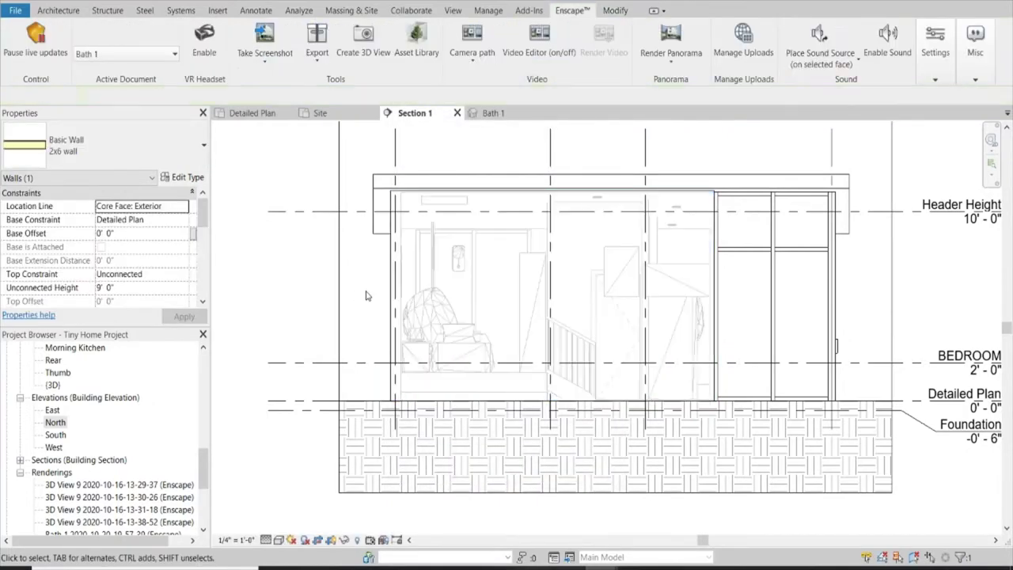
pyautogui.click(396, 259)
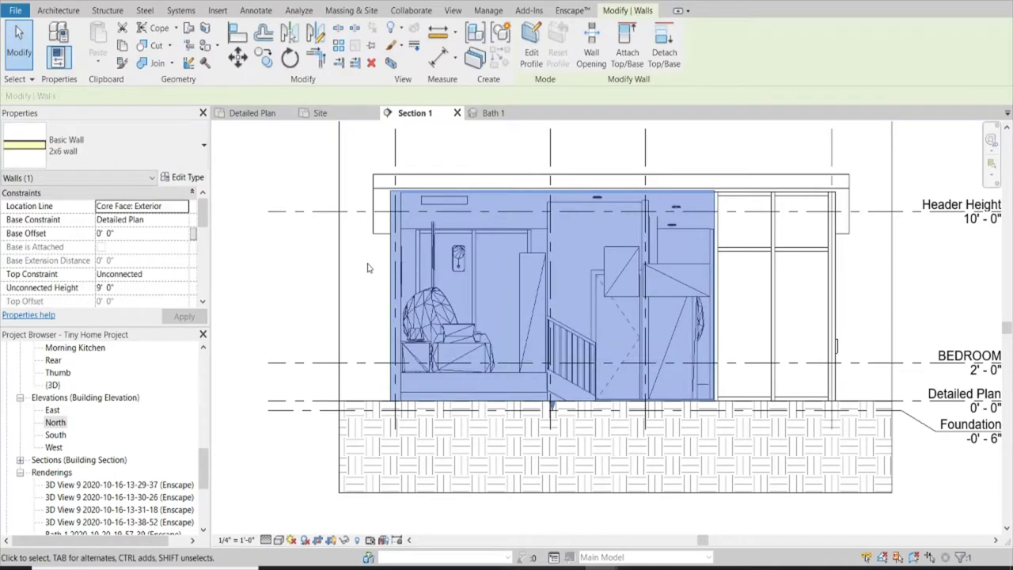
pyautogui.click(367, 267)
pyautogui.click(616, 11)
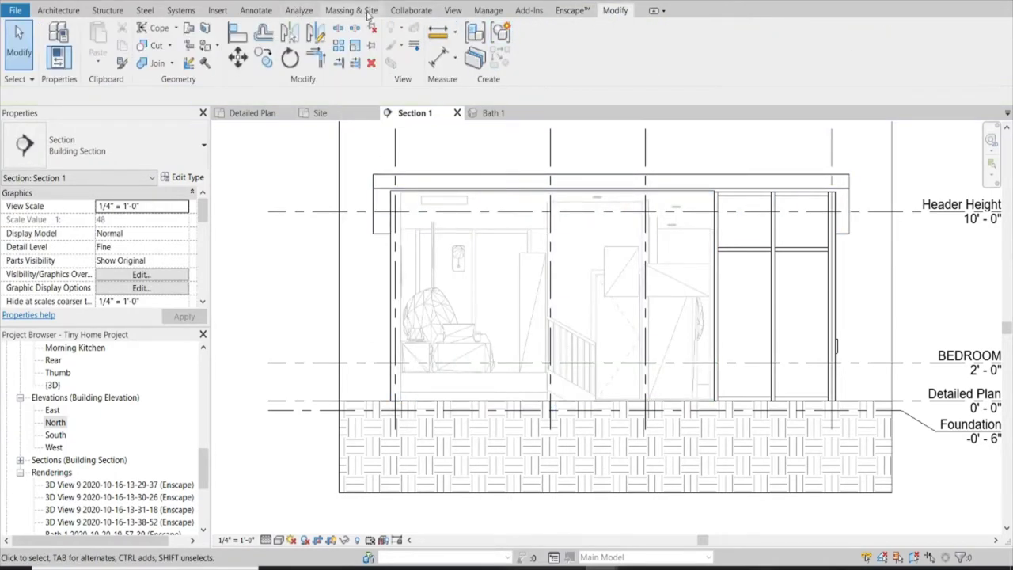
pyautogui.click(204, 29)
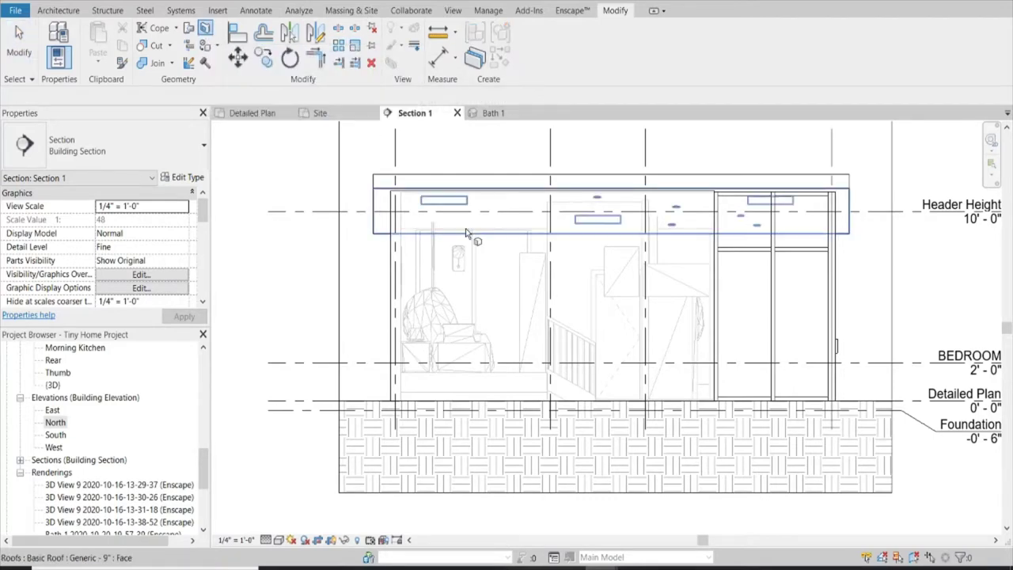
pyautogui.click(389, 273)
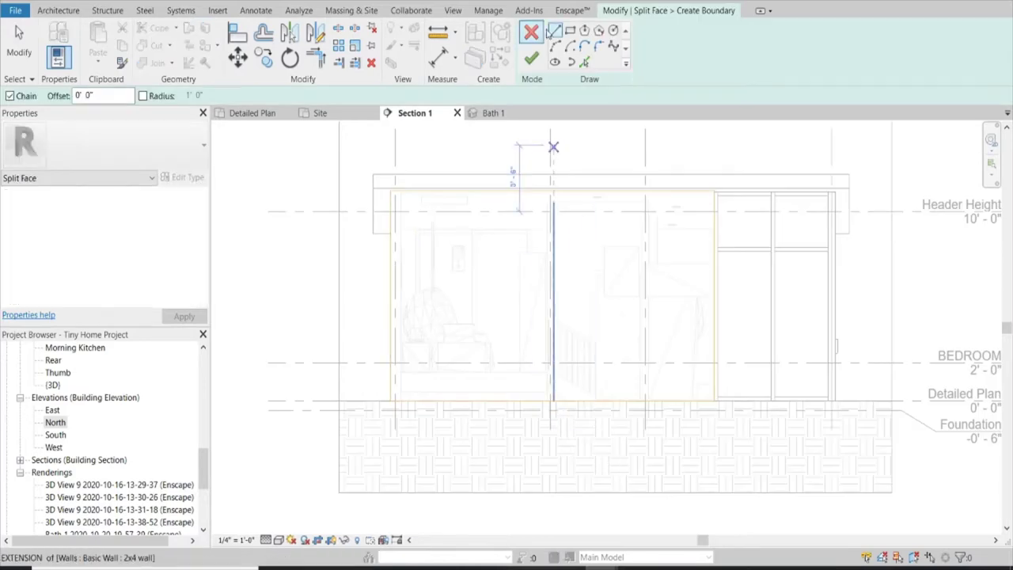
pyautogui.scroll(3, 715, 404)
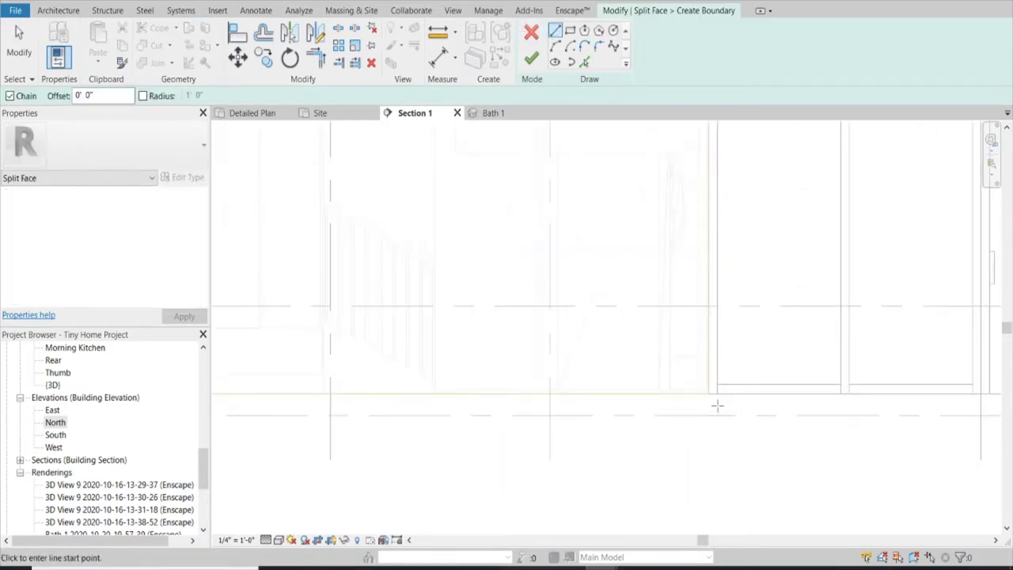
pyautogui.scroll(-3, 708, 393)
pyautogui.click(707, 396)
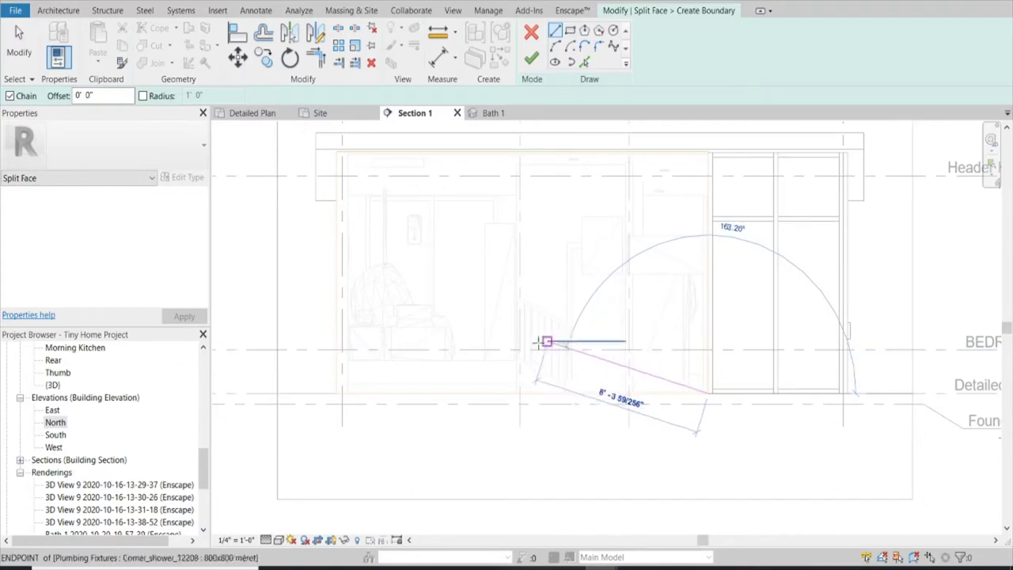
pyautogui.scroll(2, 554, 348)
pyautogui.scroll(-2, 591, 403)
pyautogui.scroll(1, 539, 387)
pyautogui.scroll(1, 540, 387)
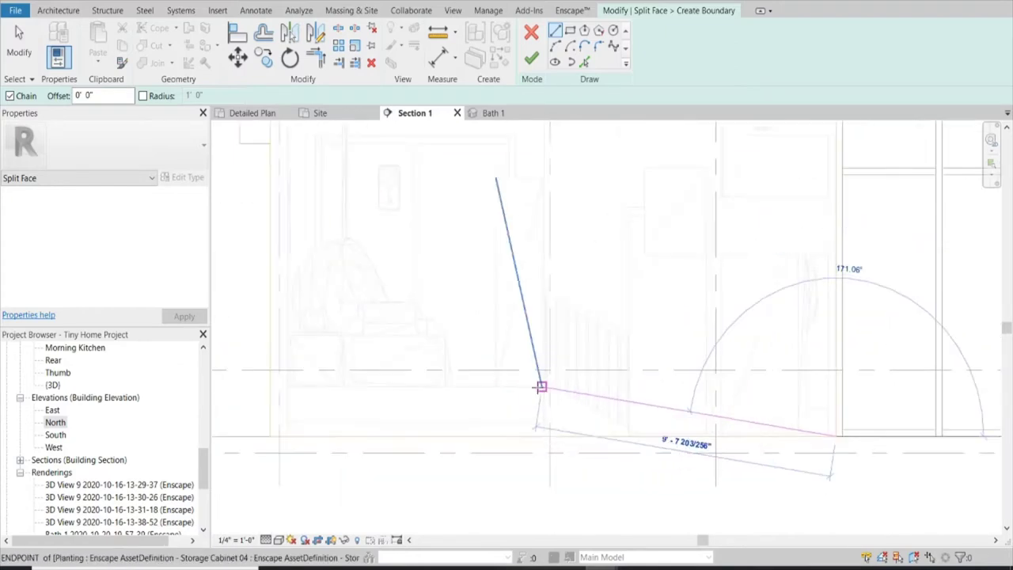
pyautogui.scroll(-3, 542, 386)
pyautogui.press('Escape')
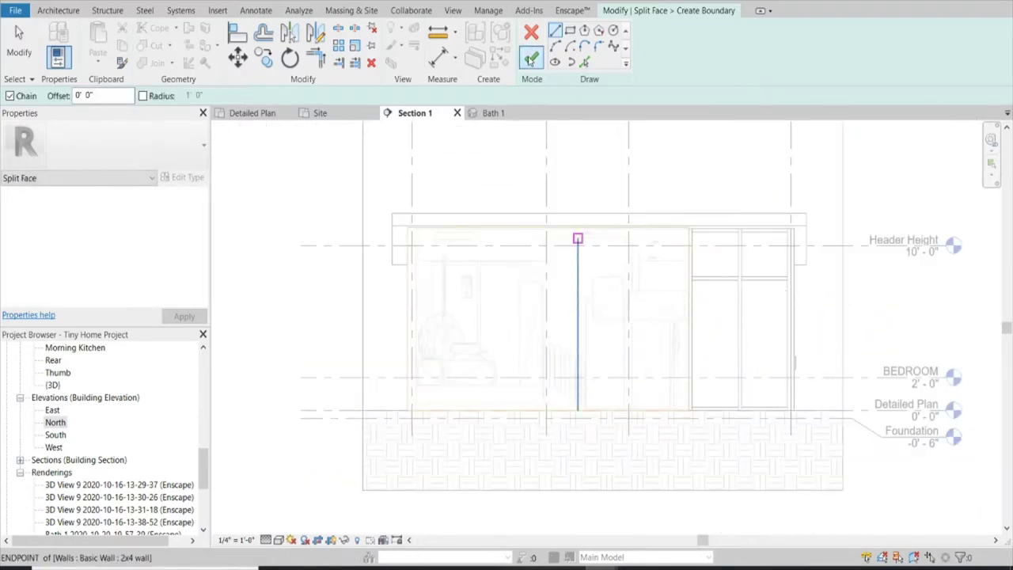
pyautogui.click(531, 33)
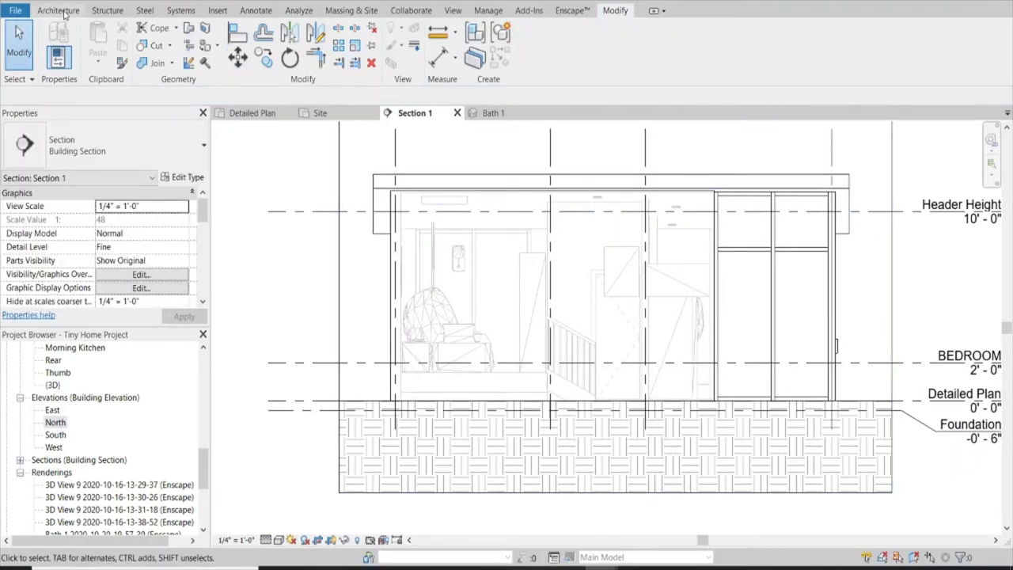
# Place a vertical reference plane through the see-through wall using RP.
pyautogui.click(66, 13)
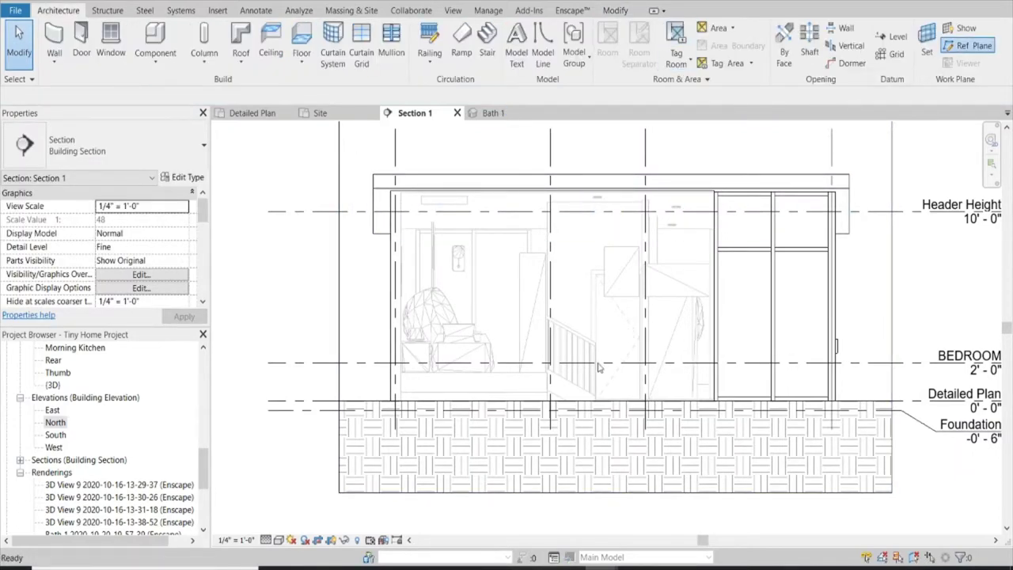
pyautogui.press('r')
pyautogui.press('p')
pyautogui.scroll(3, 544, 395)
pyautogui.scroll(2, 544, 411)
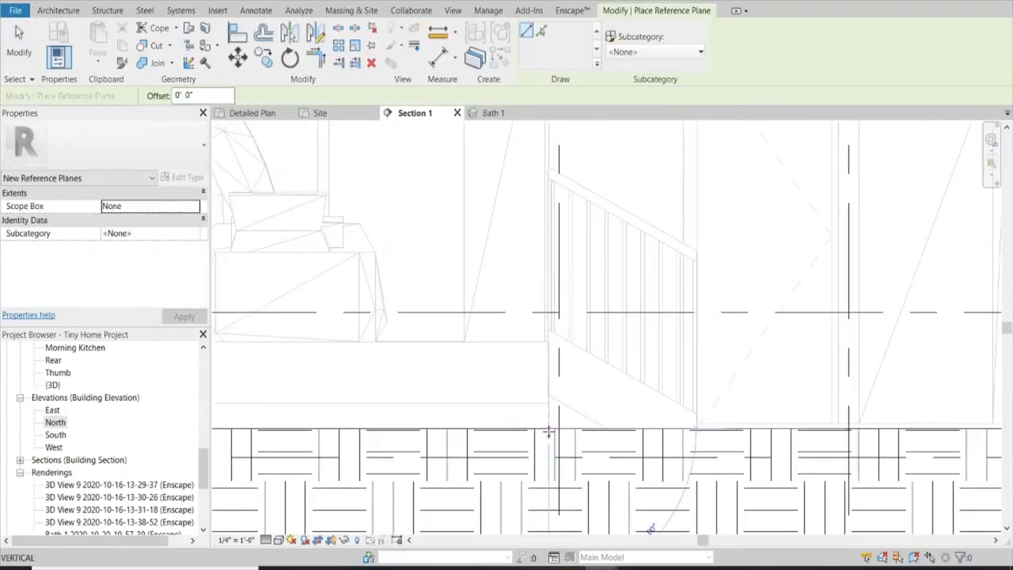
pyautogui.scroll(-4, 548, 431)
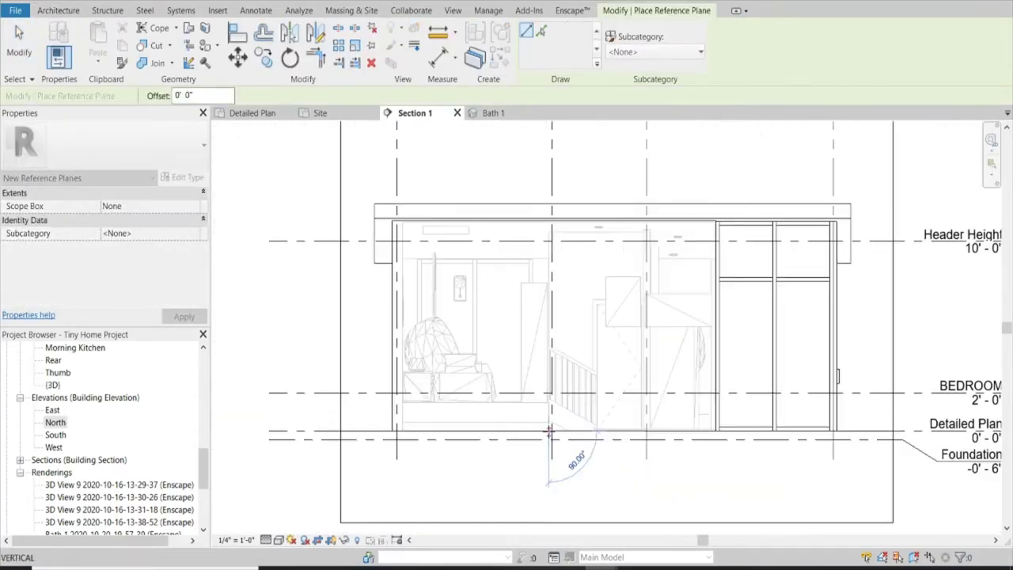
pyautogui.click(549, 147)
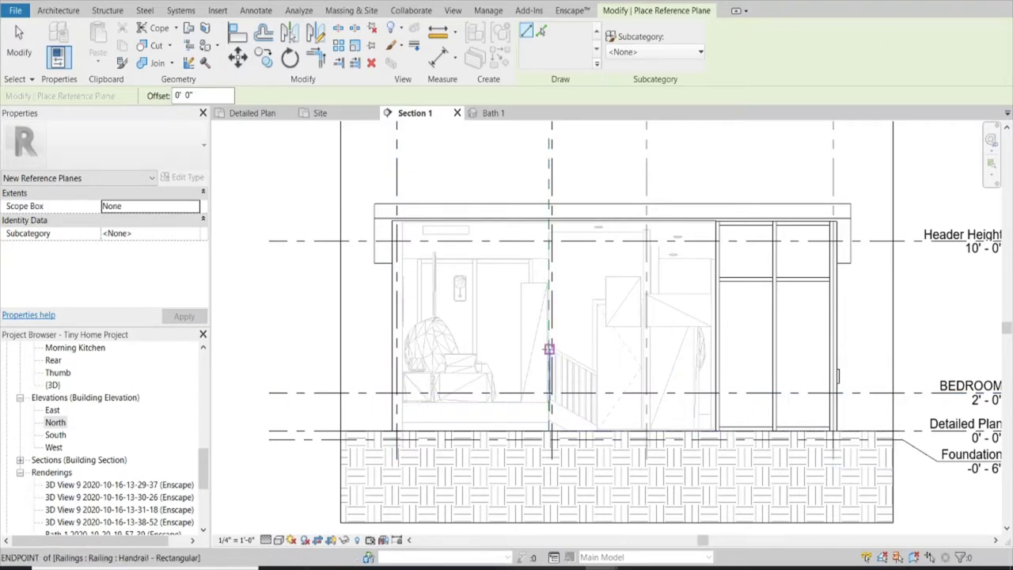
# Draw a horizontal reference plane from the railing's top end to left of the wall.
pyautogui.scroll(3, 550, 348)
pyautogui.scroll(2, 548, 357)
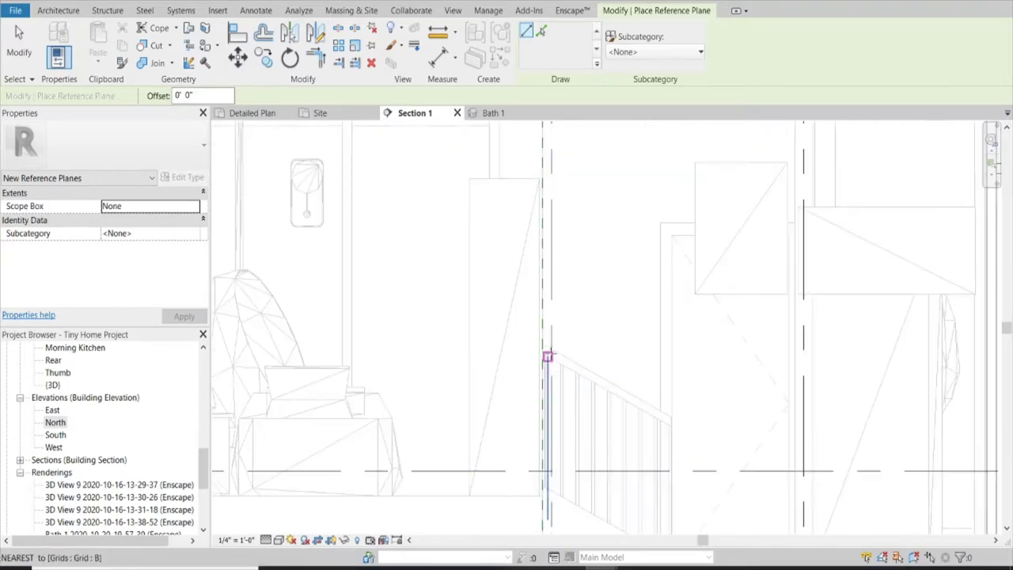
pyautogui.click(543, 344)
pyautogui.scroll(-2, 542, 343)
pyautogui.scroll(-3, 549, 344)
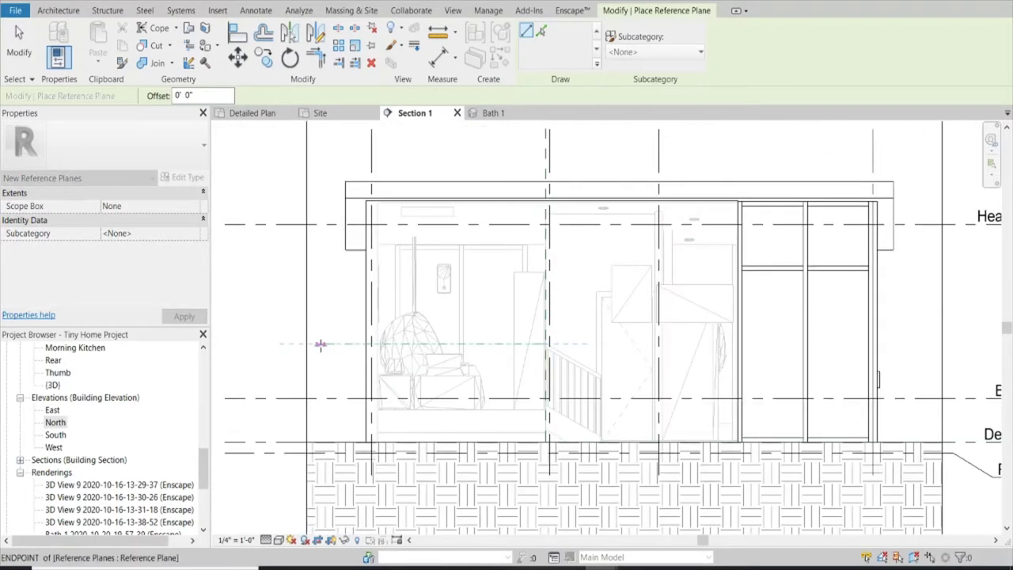
pyautogui.click(320, 343)
pyautogui.press('Escape')
pyautogui.press('Escape')
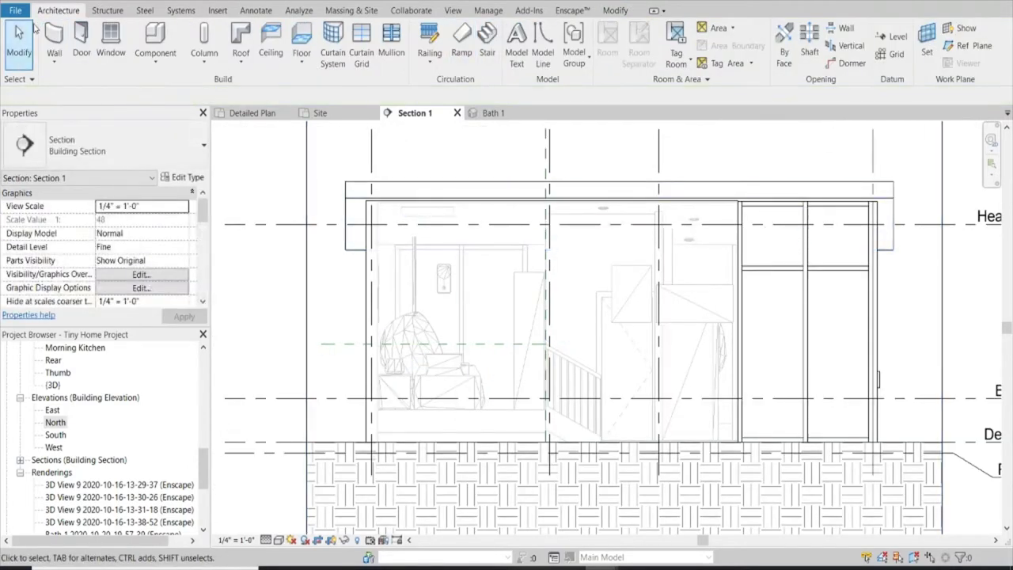
# Start a split face on the wall and sketch a diagonal boundary along the stair rail.
pyautogui.click(614, 13)
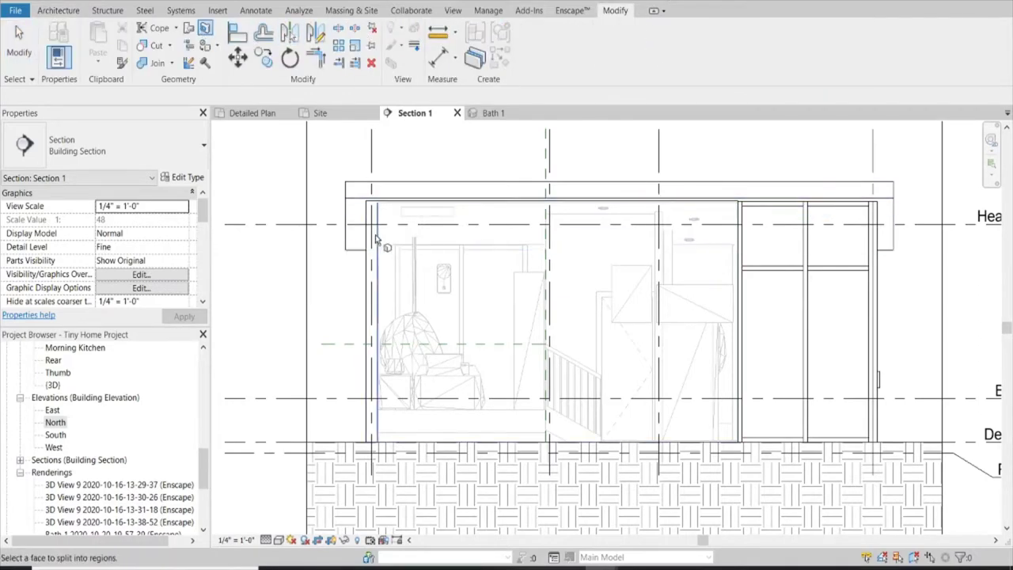
pyautogui.click(368, 278)
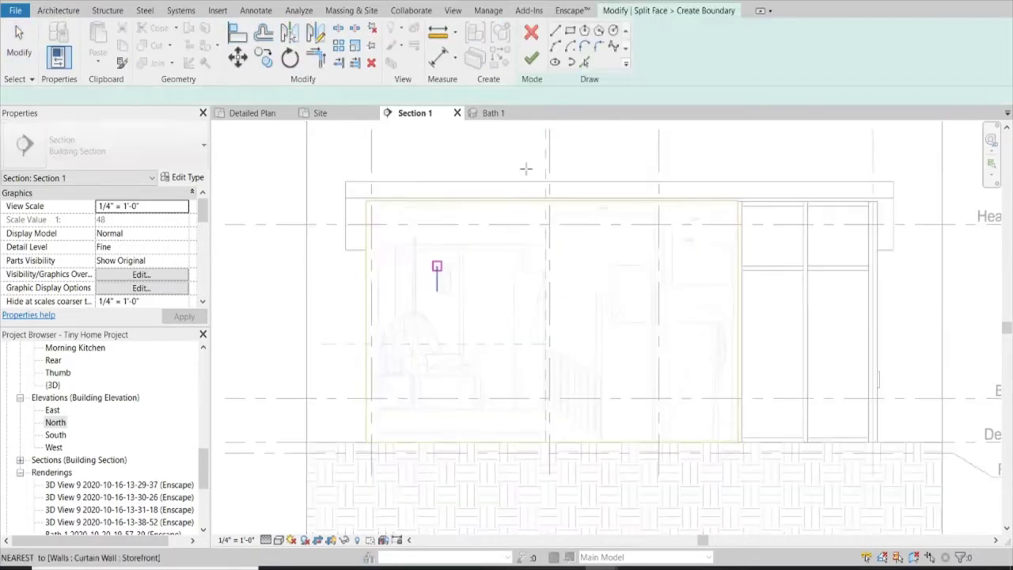
pyautogui.click(557, 32)
pyautogui.click(737, 442)
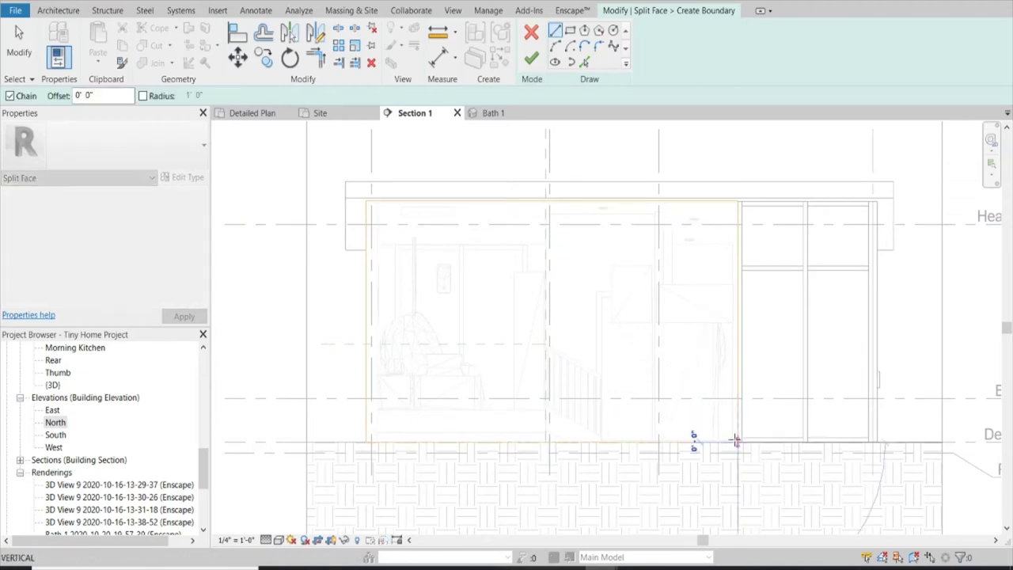
pyautogui.scroll(3, 736, 441)
pyautogui.scroll(2, 728, 441)
pyautogui.scroll(3, 317, 215)
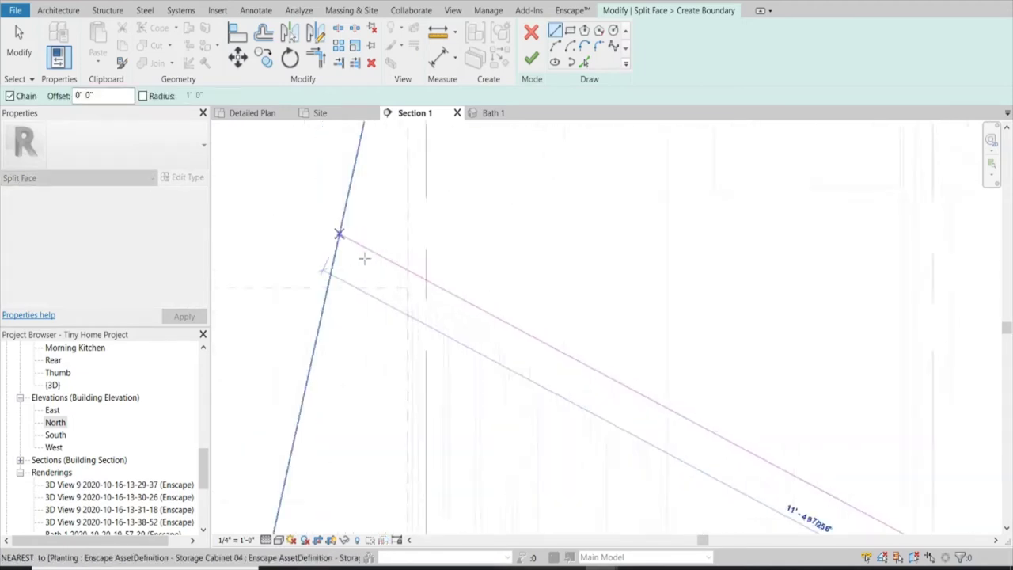
pyautogui.scroll(2, 459, 323)
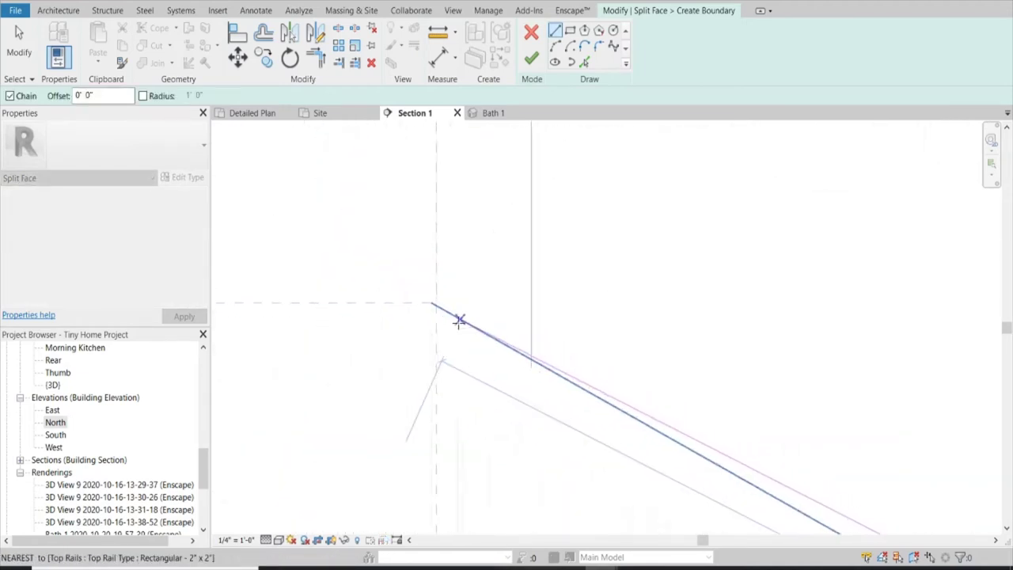
pyautogui.click(463, 310)
pyautogui.scroll(-1, 463, 311)
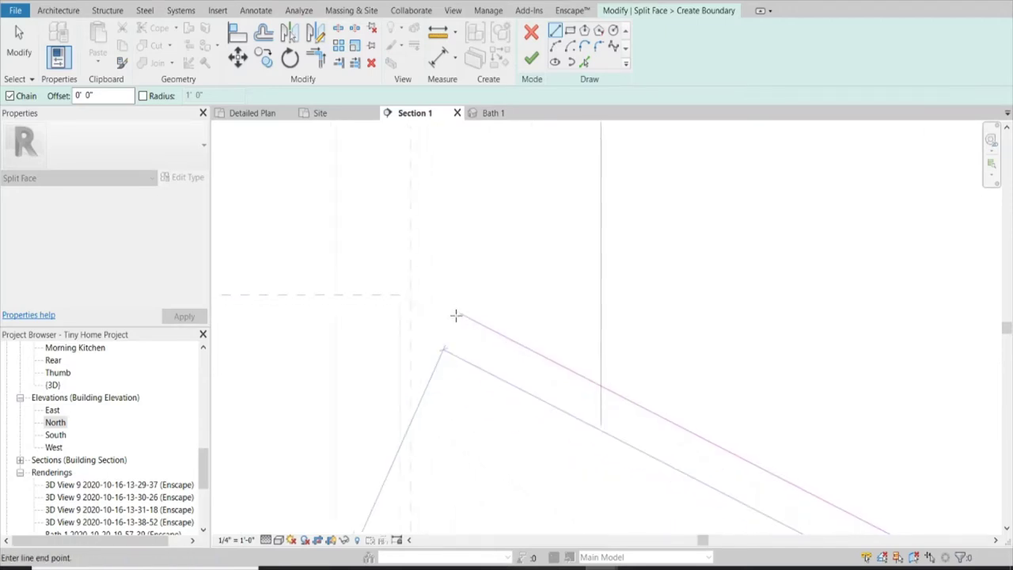
pyautogui.scroll(1, 443, 310)
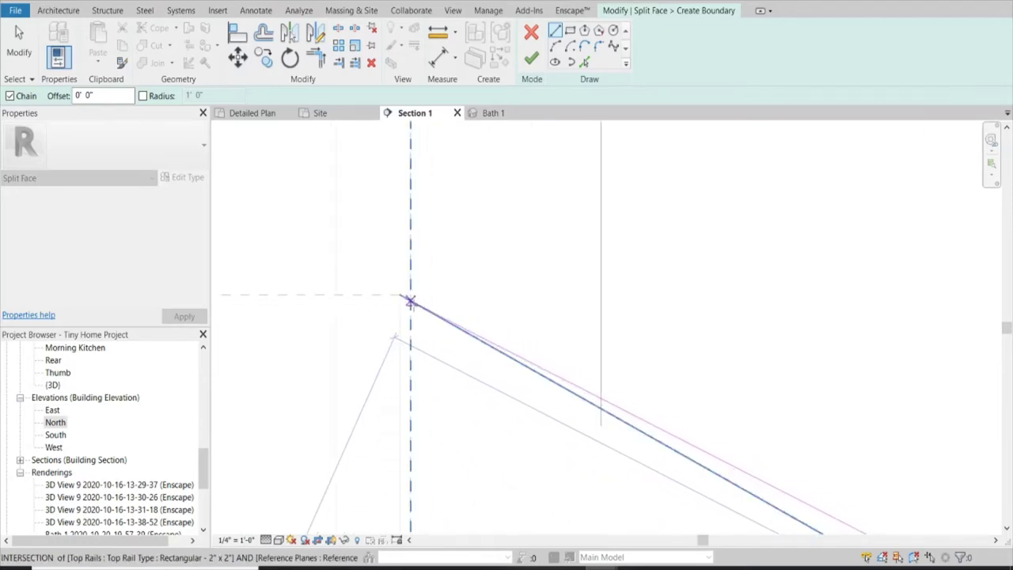
pyautogui.click(410, 302)
# Run the boundary straight up to the wall top and finish the split face.
pyautogui.scroll(2, 420, 316)
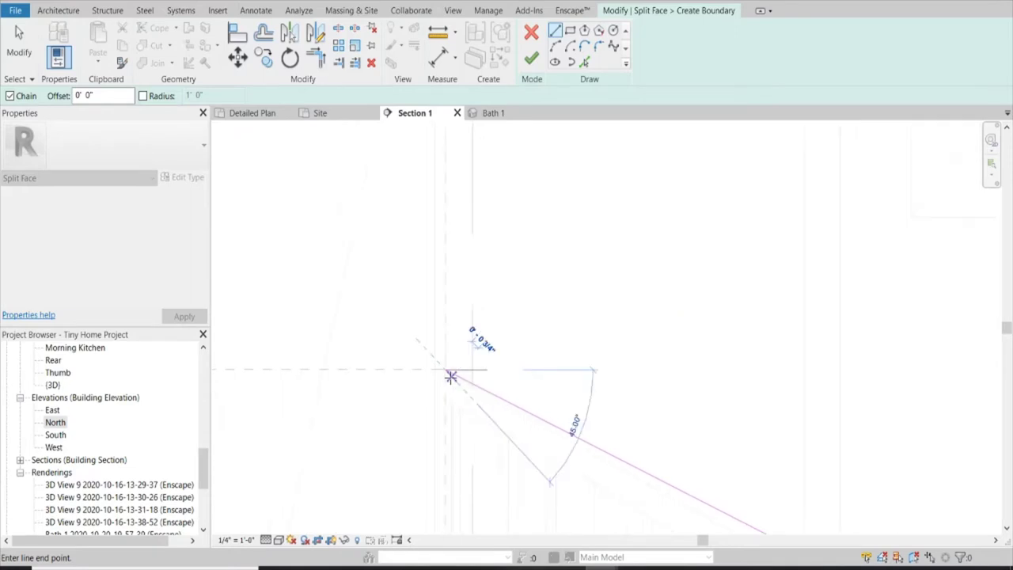
pyautogui.scroll(-3, 450, 376)
pyautogui.scroll(3, 443, 278)
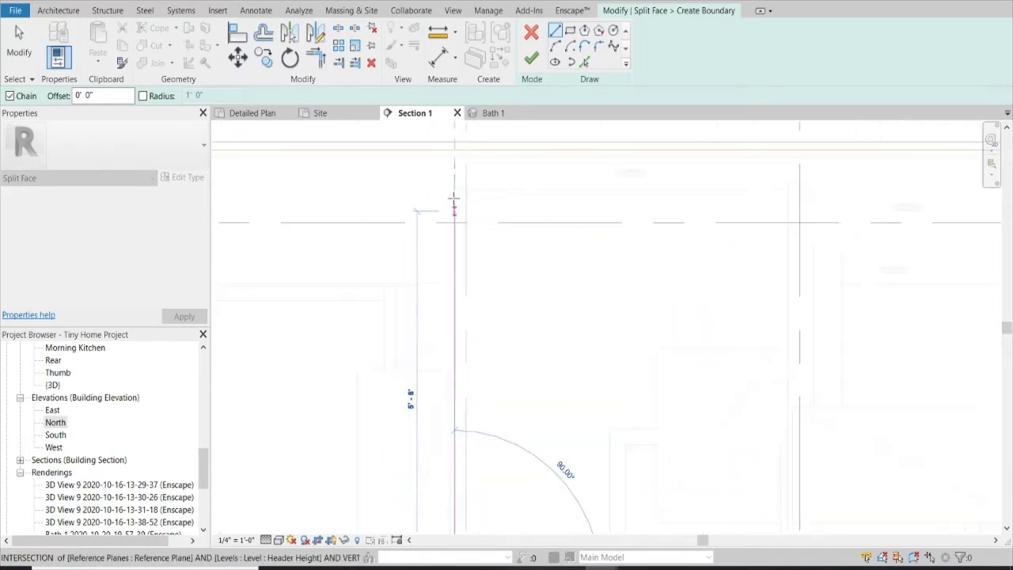
pyautogui.click(454, 150)
pyautogui.press('Escape')
pyautogui.scroll(-5, 445, 156)
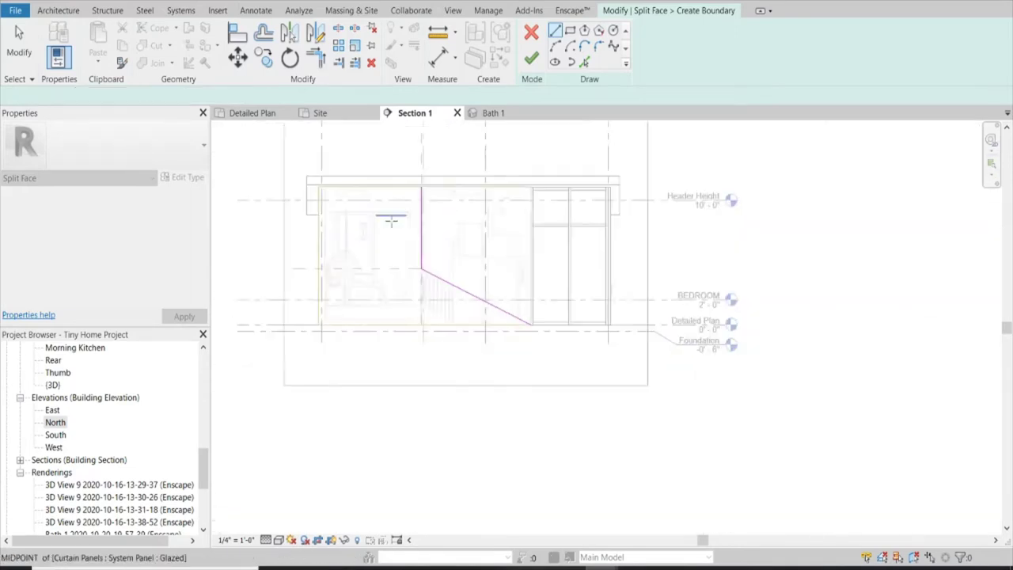
pyautogui.click(529, 61)
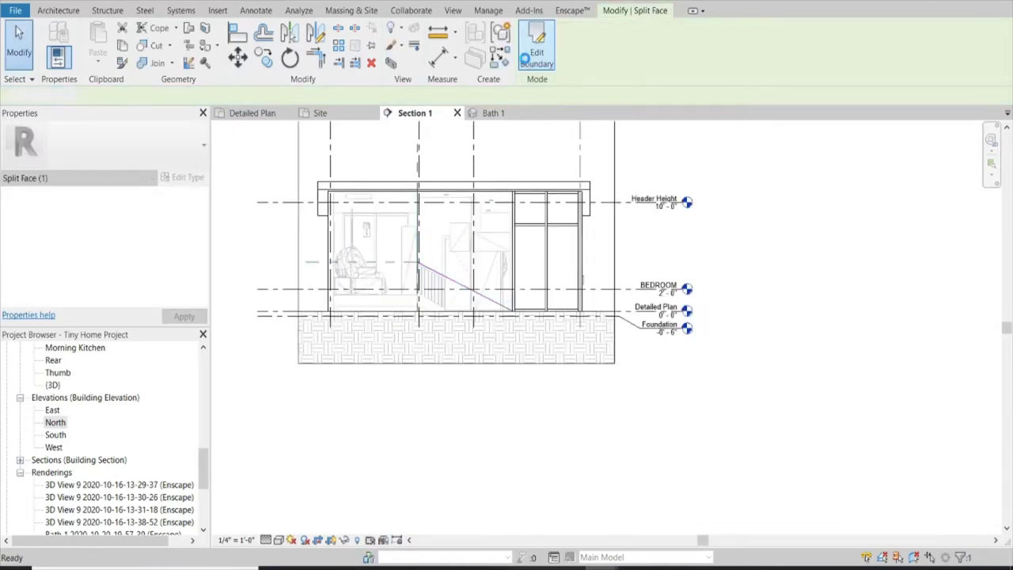
# Apply a by-element graphics override to the split wall region in this view.
pyautogui.scroll(2, 324, 170)
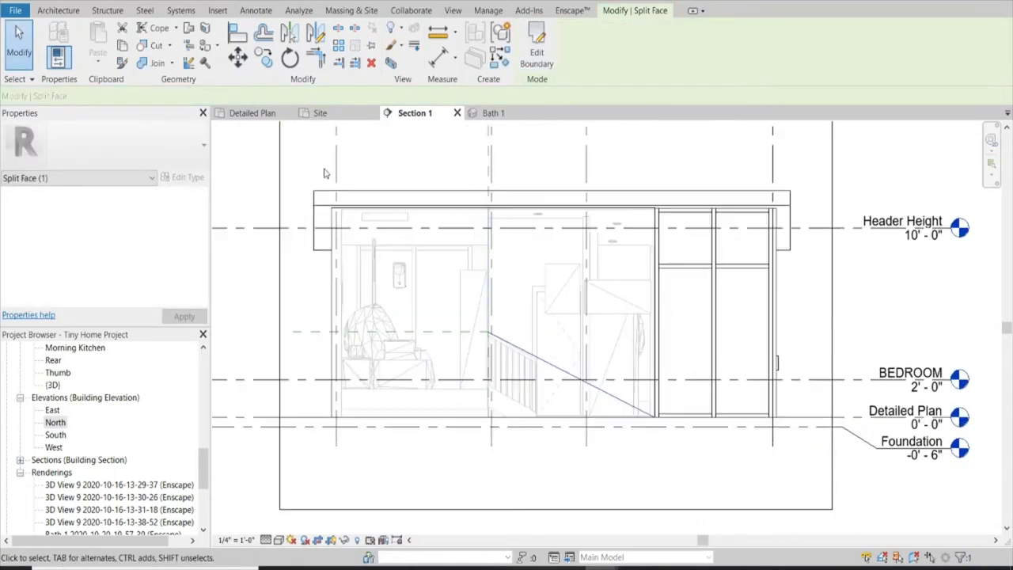
pyautogui.click(334, 272)
pyautogui.rightClick(333, 261)
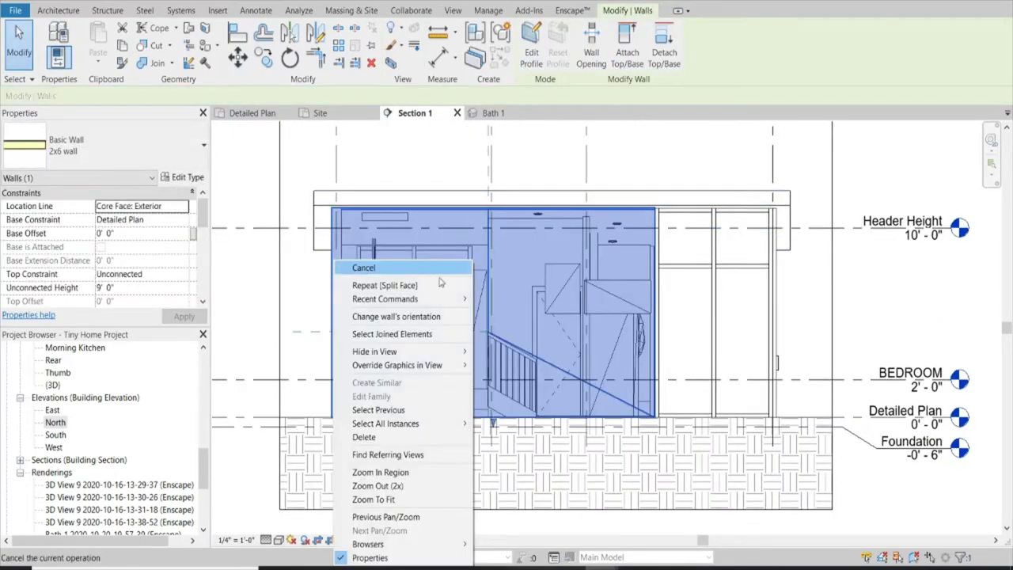
pyautogui.moveTo(397, 365)
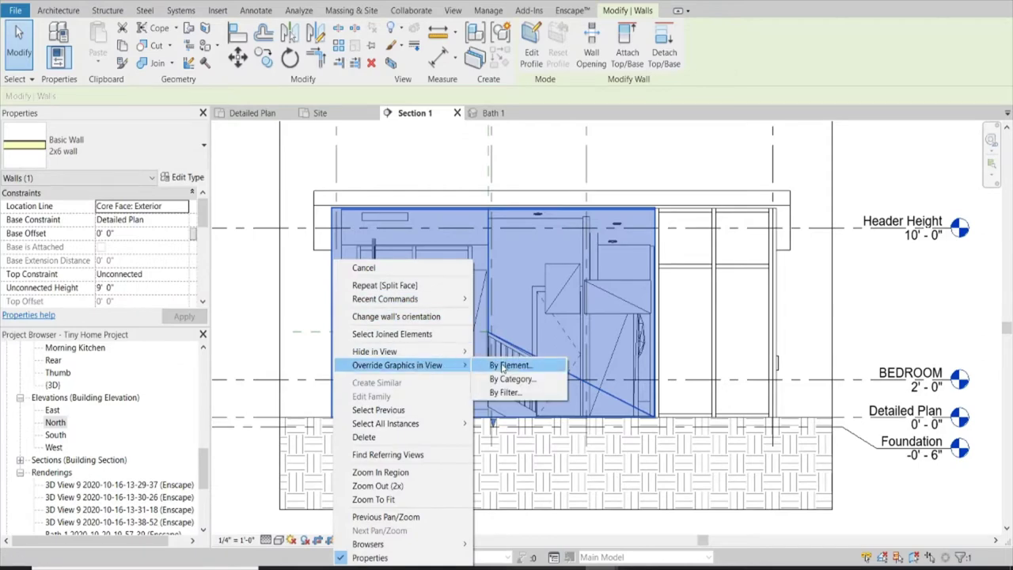
pyautogui.click(502, 366)
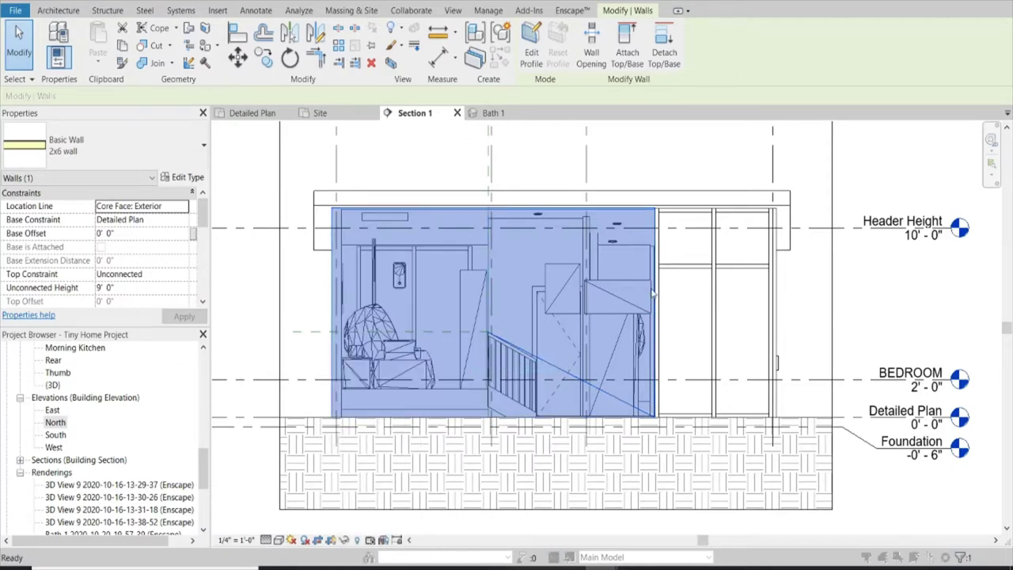
pyautogui.click(496, 469)
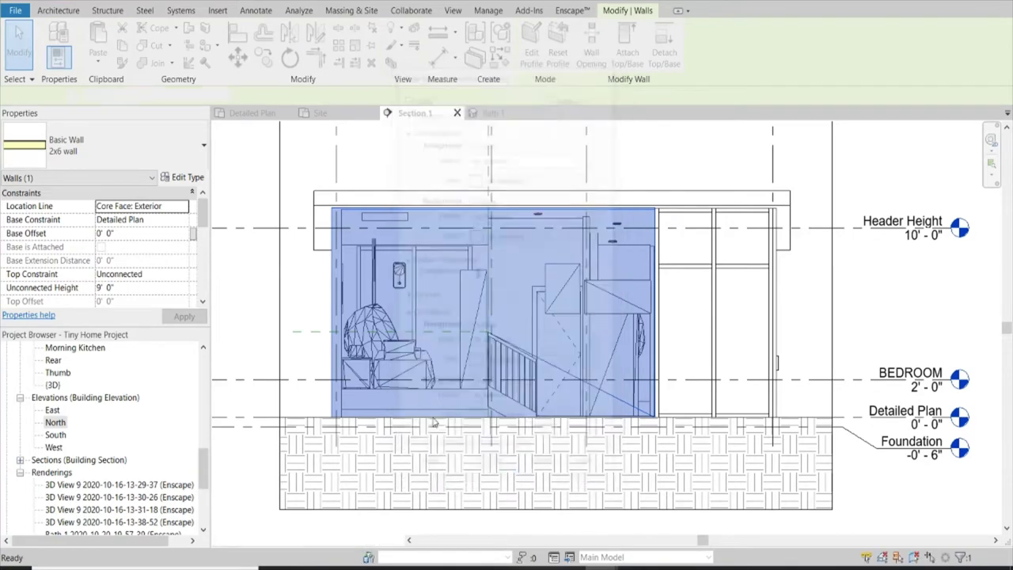
pyautogui.click(280, 261)
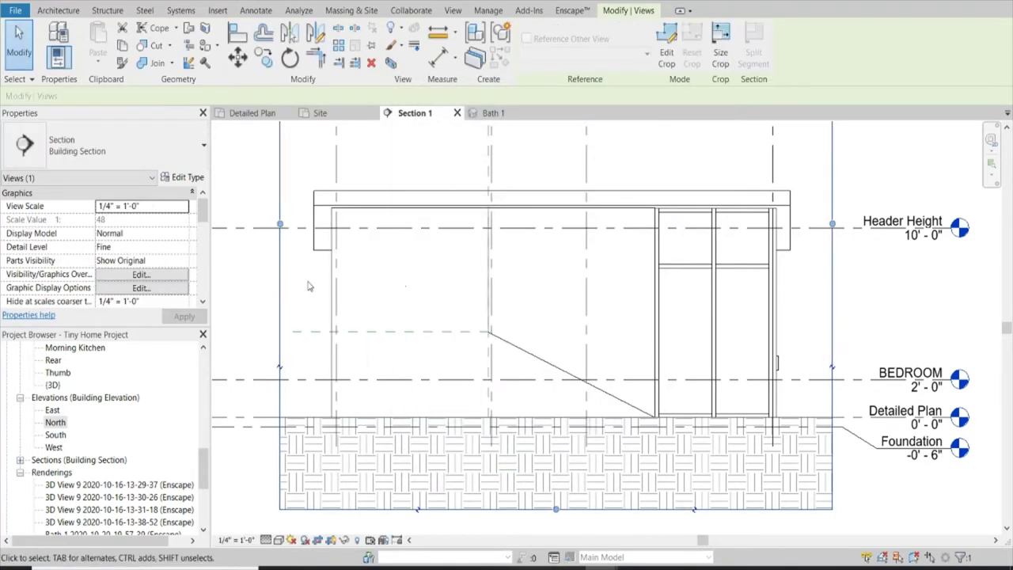
pyautogui.click(308, 286)
# Create a new material and rename it Horizontal Black TINY HOME.
pyautogui.click(488, 10)
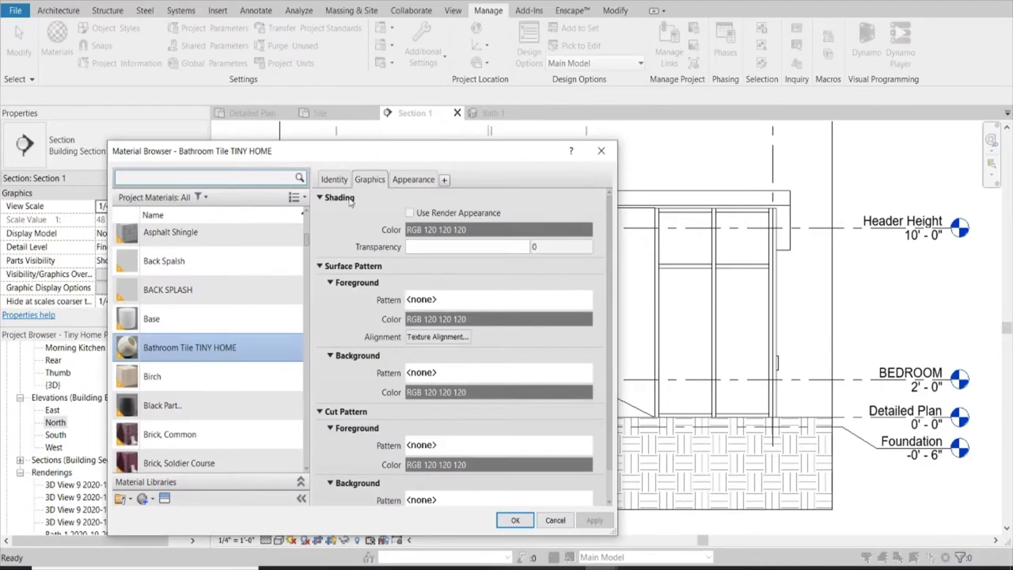
pyautogui.click(173, 515)
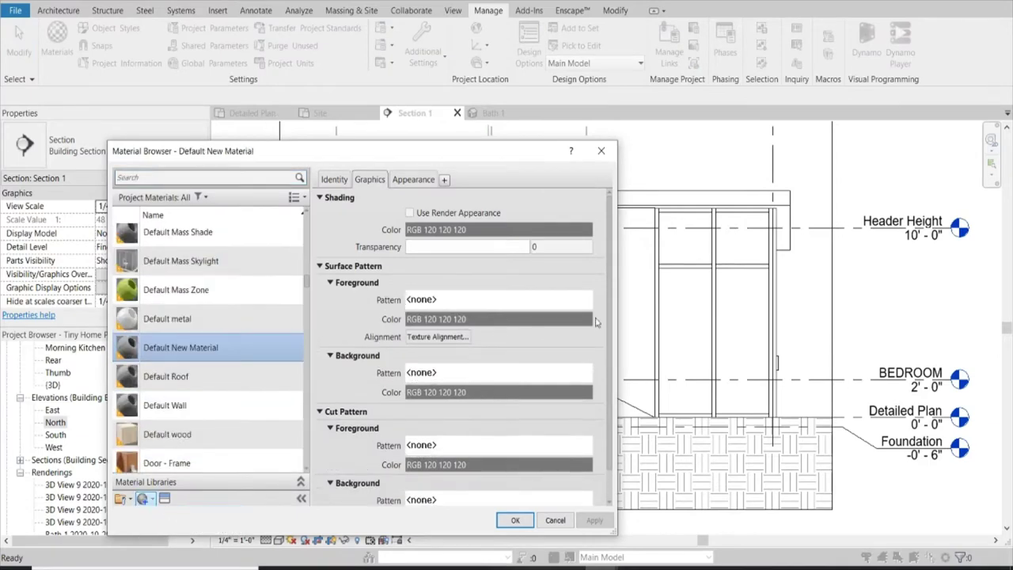
pyautogui.rightClick(209, 357)
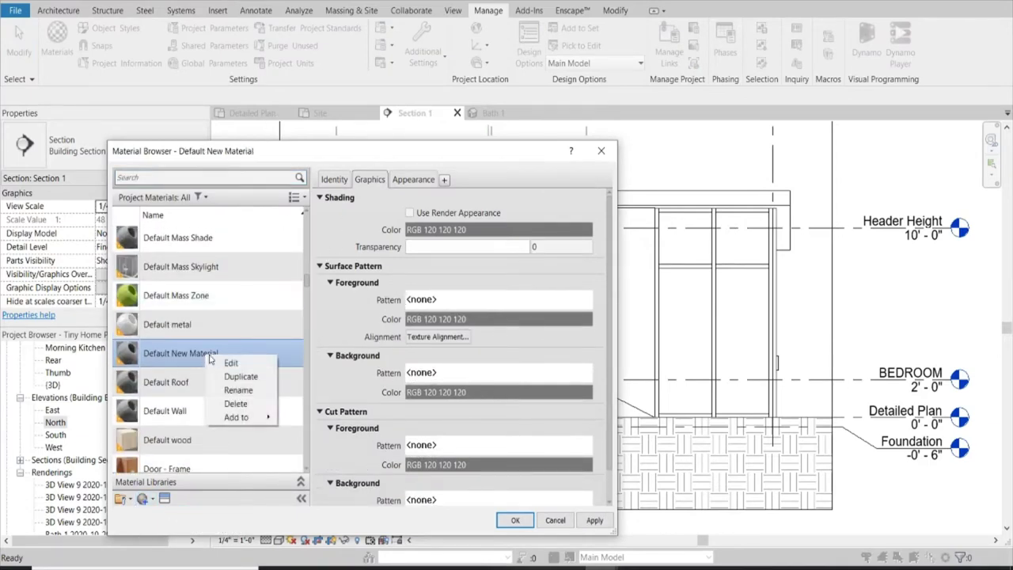
pyautogui.click(239, 390)
pyautogui.click(205, 356)
pyautogui.write('Horizontal Black TINY HOME')
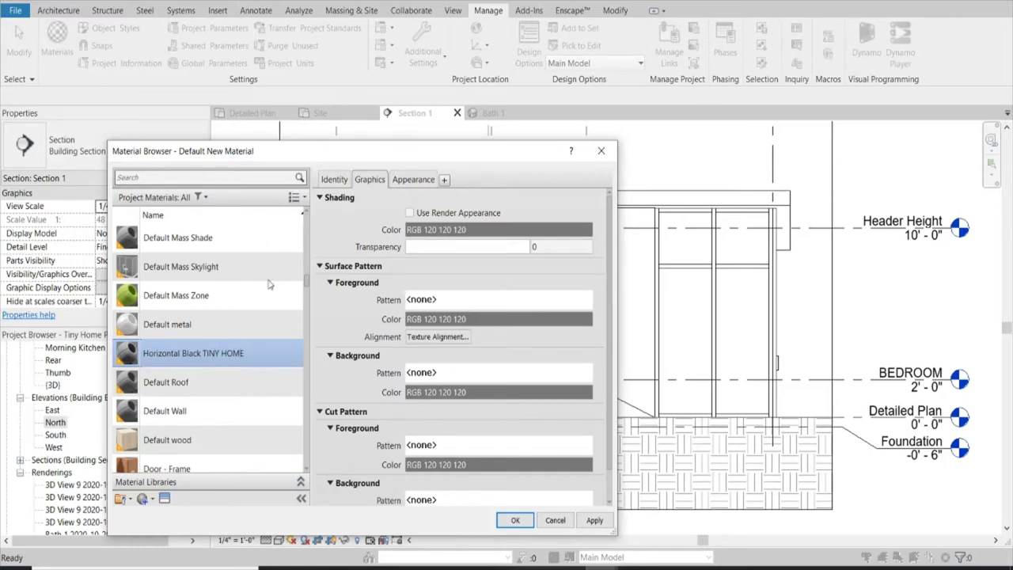
# Give it the Timeless-Midnight-Black500x500 appearance image, then add another new material.
pyautogui.click(419, 180)
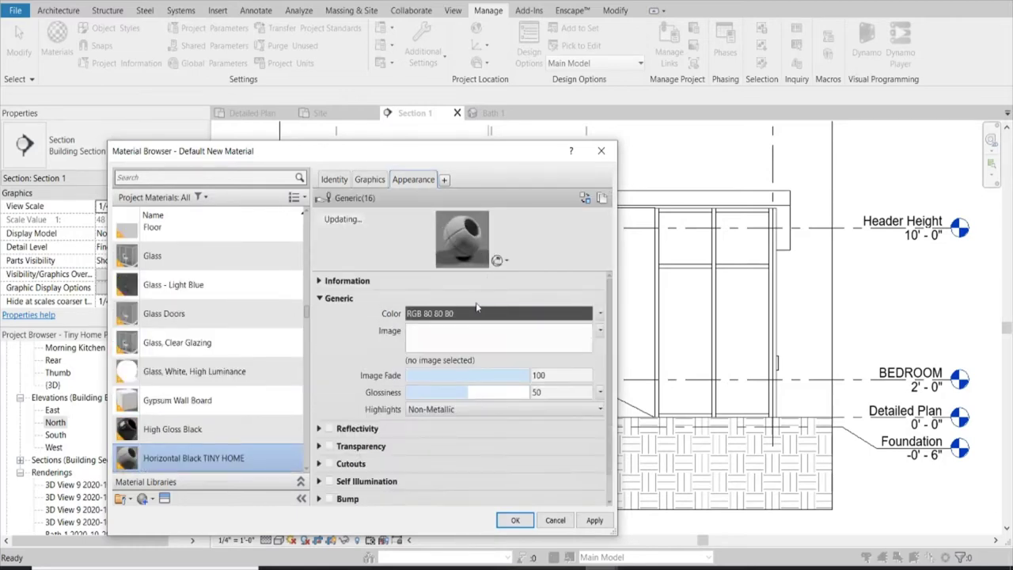
pyautogui.click(477, 352)
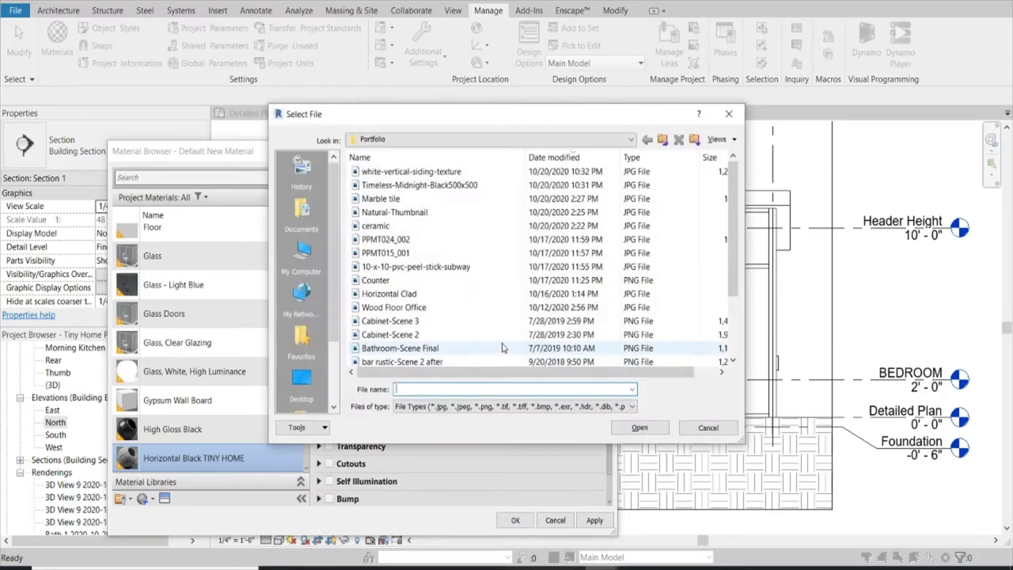
pyautogui.click(427, 185)
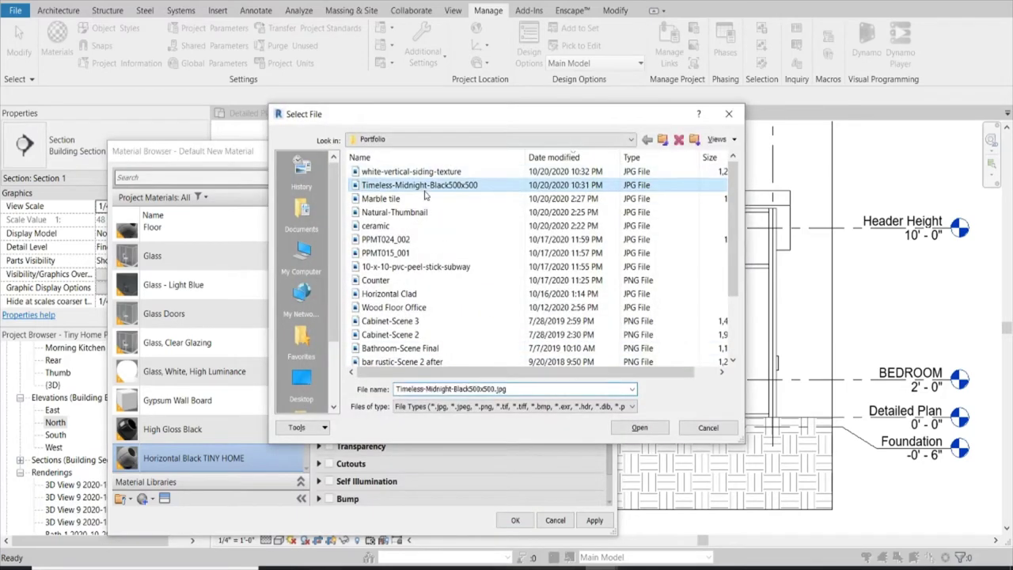
pyautogui.click(640, 427)
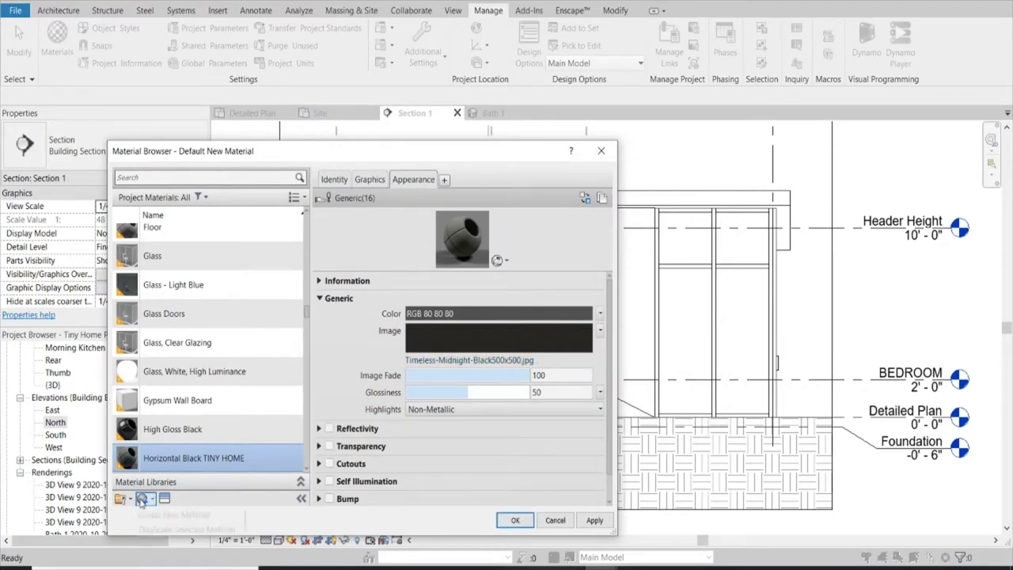
pyautogui.click(172, 515)
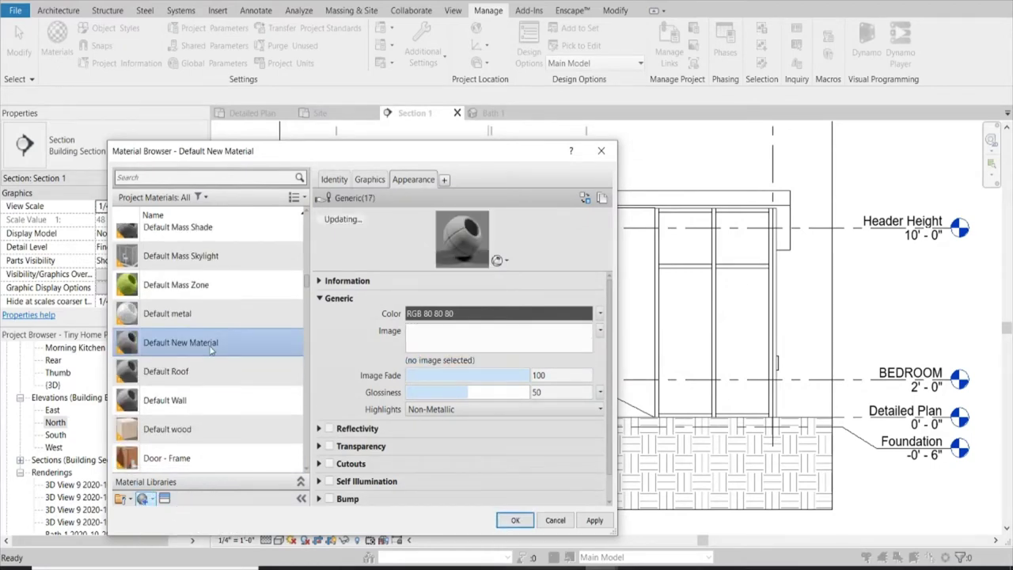
# Rename the second material VERTICAL WHITE EXT TINY HOME, texture it with white-vertical-siding-texture.jpg, and save.
pyautogui.rightClick(220, 348)
pyautogui.click(256, 386)
pyautogui.write('VERTICAL WHITE EXT TINY HOME')
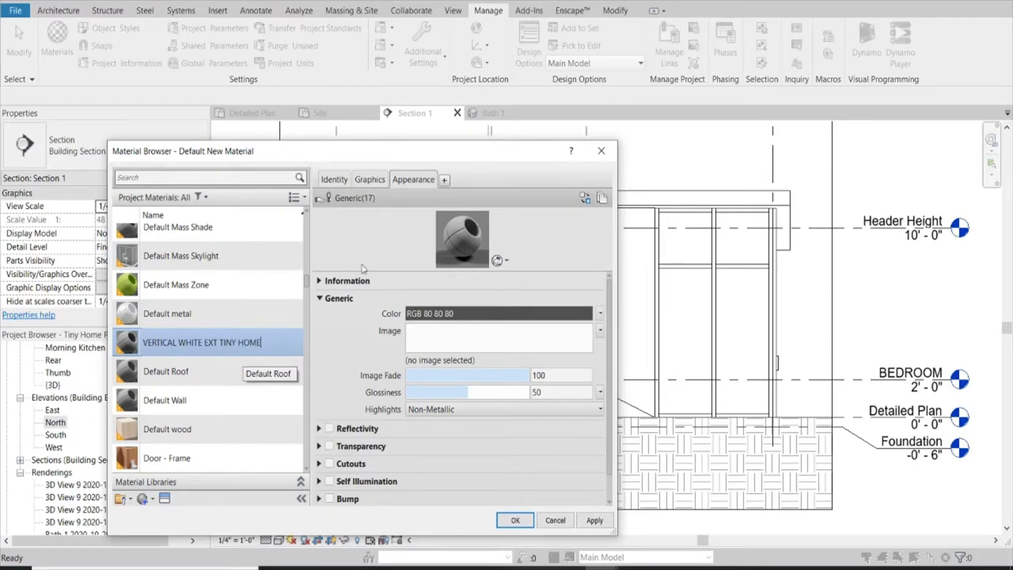
pyautogui.click(470, 338)
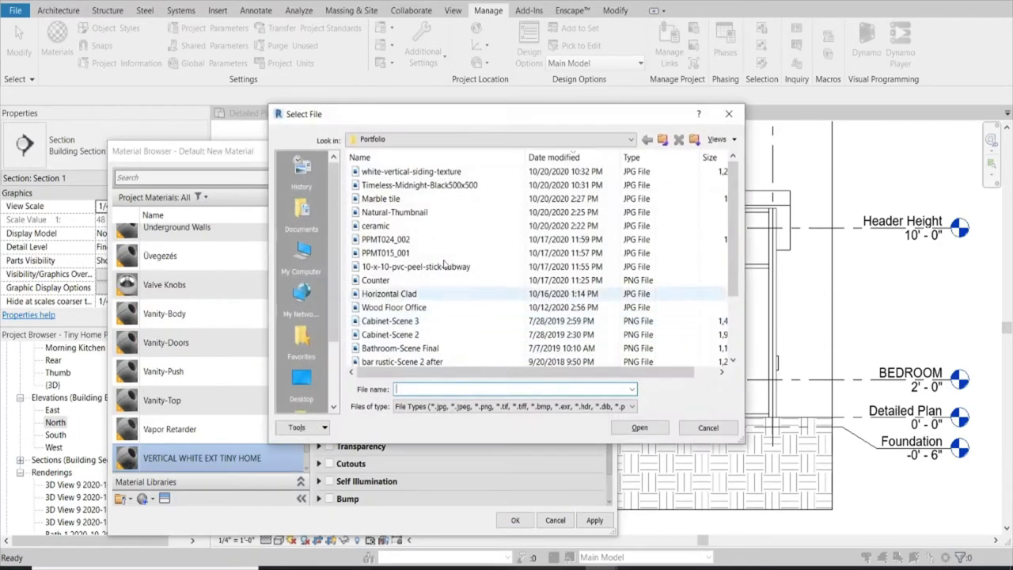
pyautogui.click(404, 174)
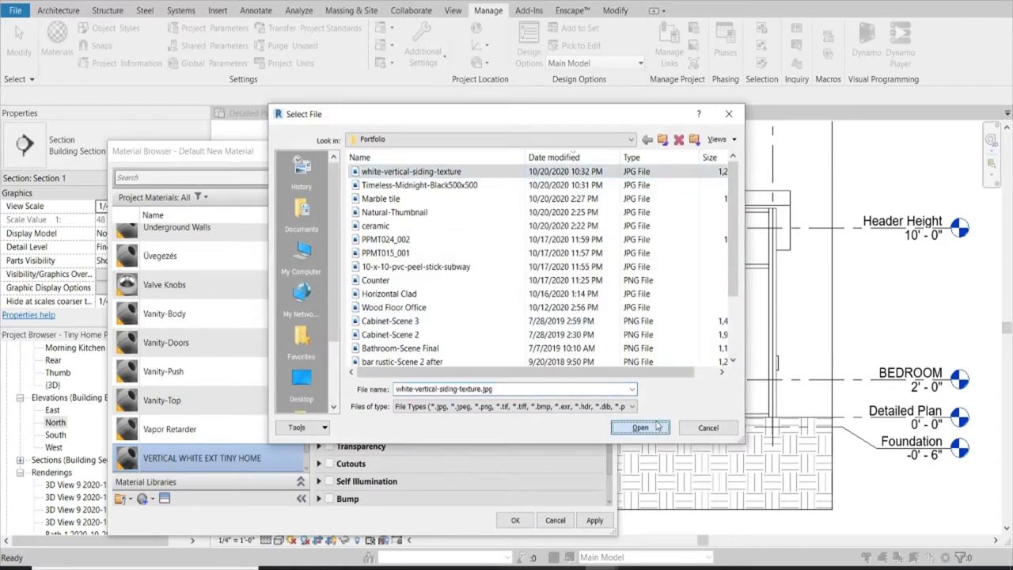
pyautogui.click(657, 427)
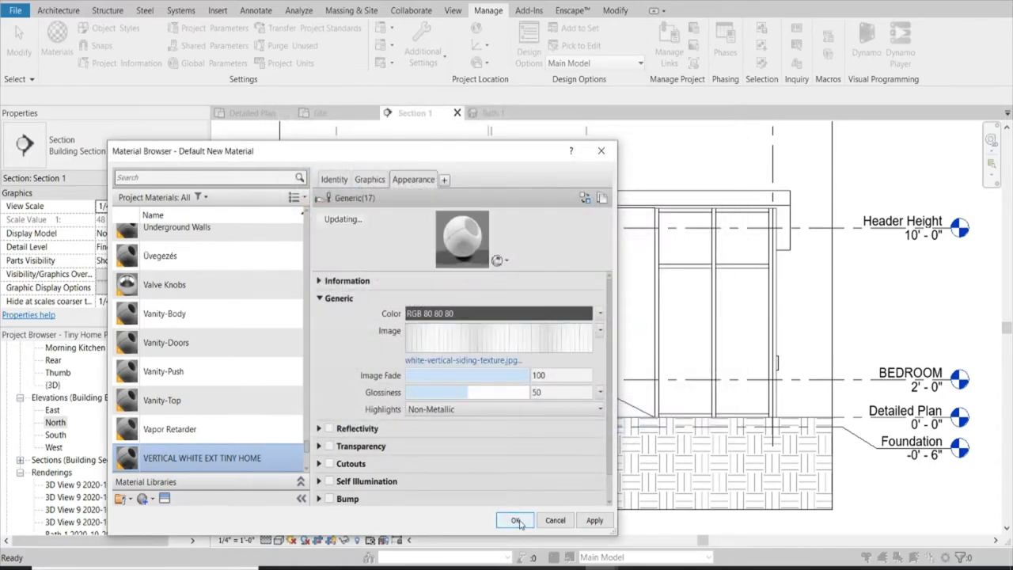
pyautogui.click(515, 520)
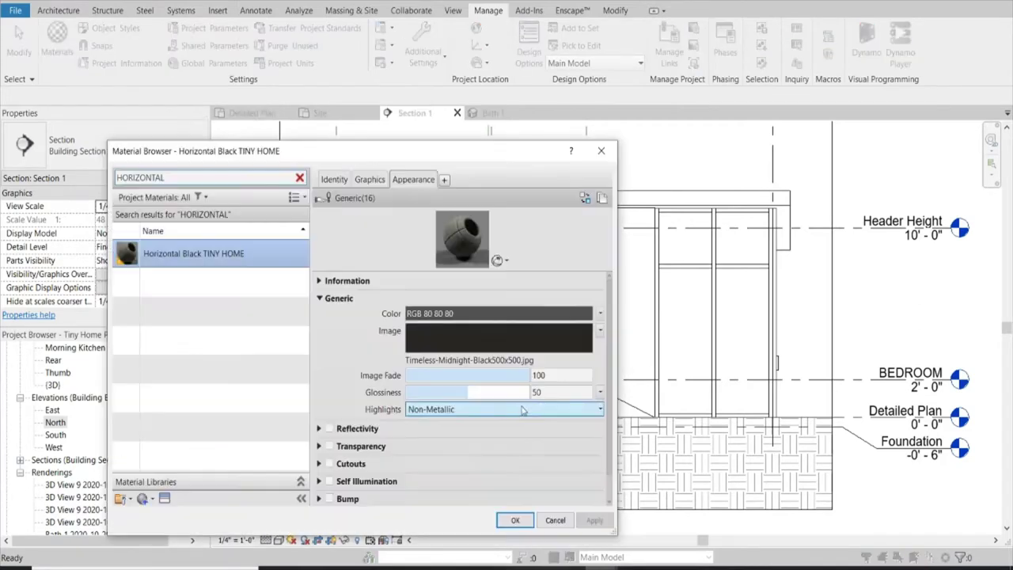
# Check the black image's texture settings, then view the walls in Enscape.
pyautogui.click(501, 336)
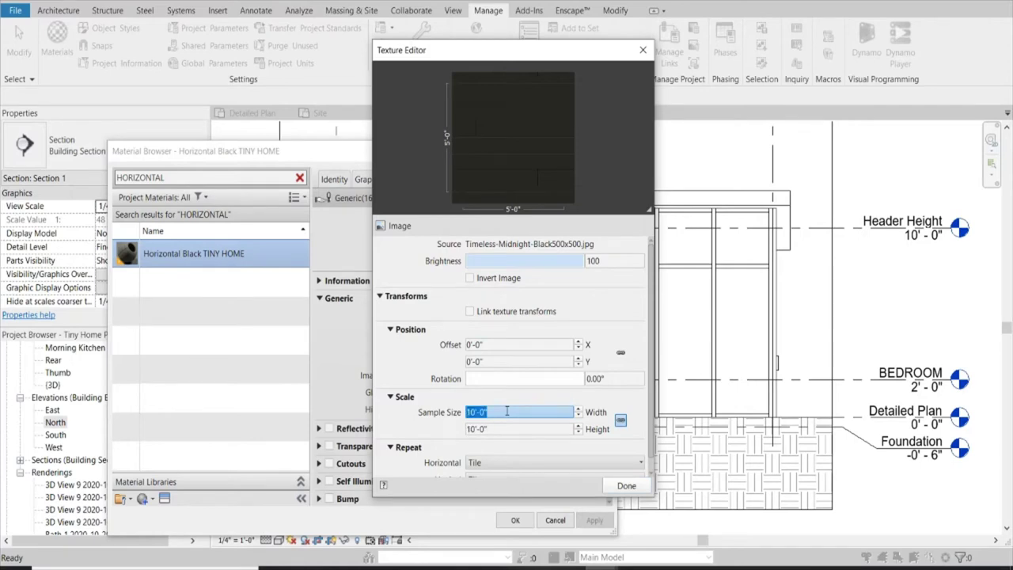
pyautogui.click(626, 486)
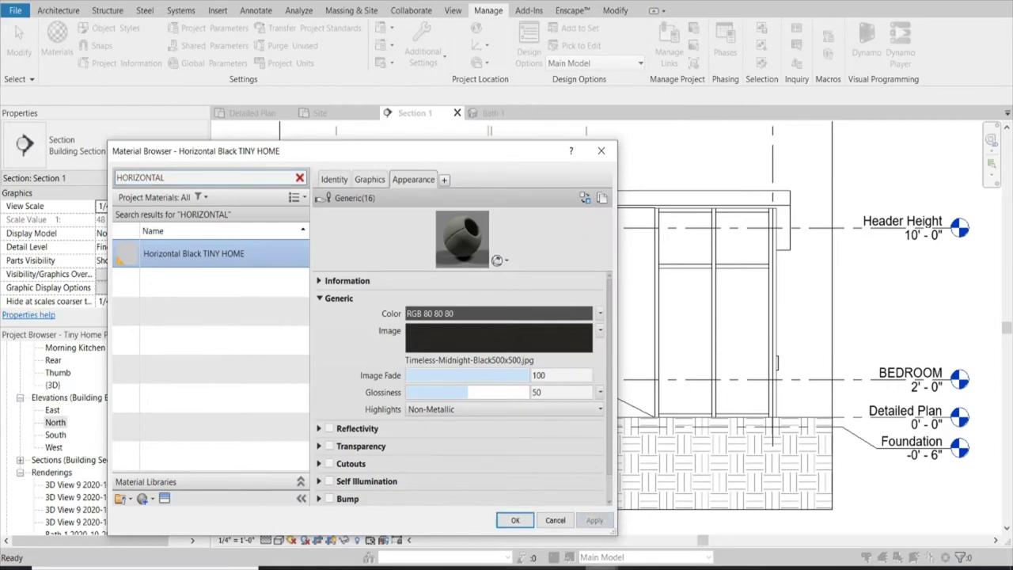
pyautogui.click(673, 515)
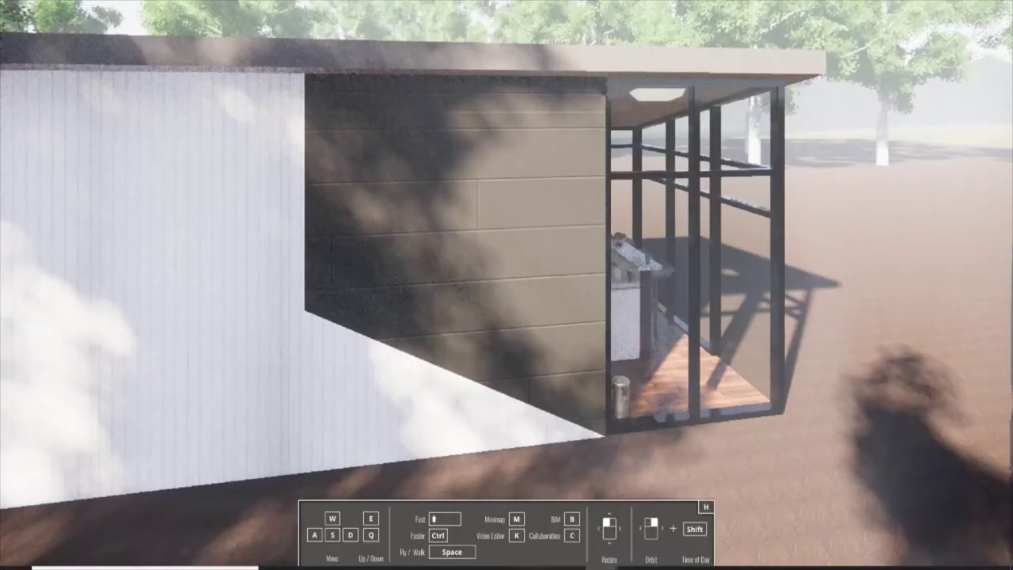
pyautogui.scroll(5, 522, 273)
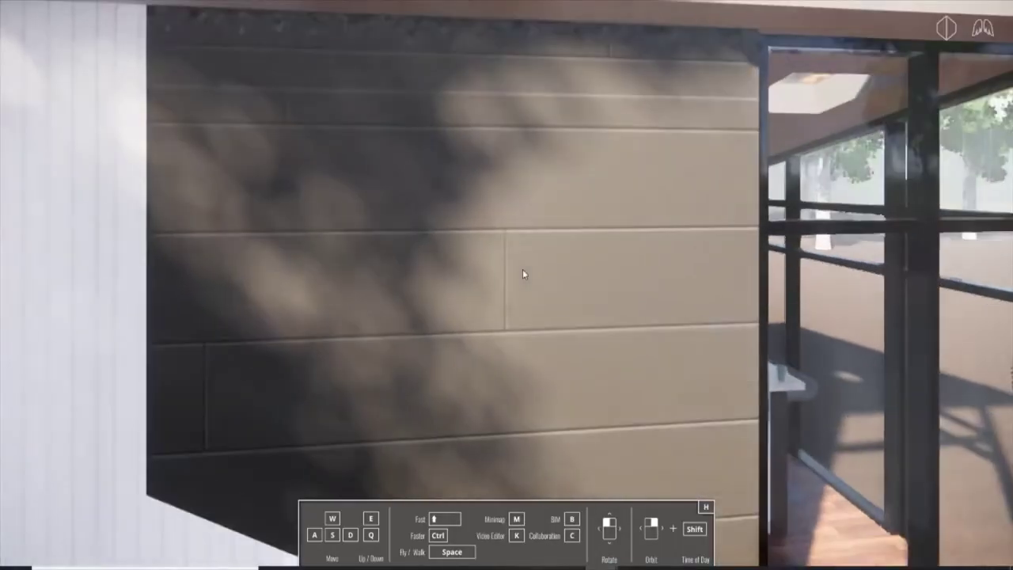
pyautogui.scroll(-5, 522, 273)
pyautogui.scroll(-3, 514, 323)
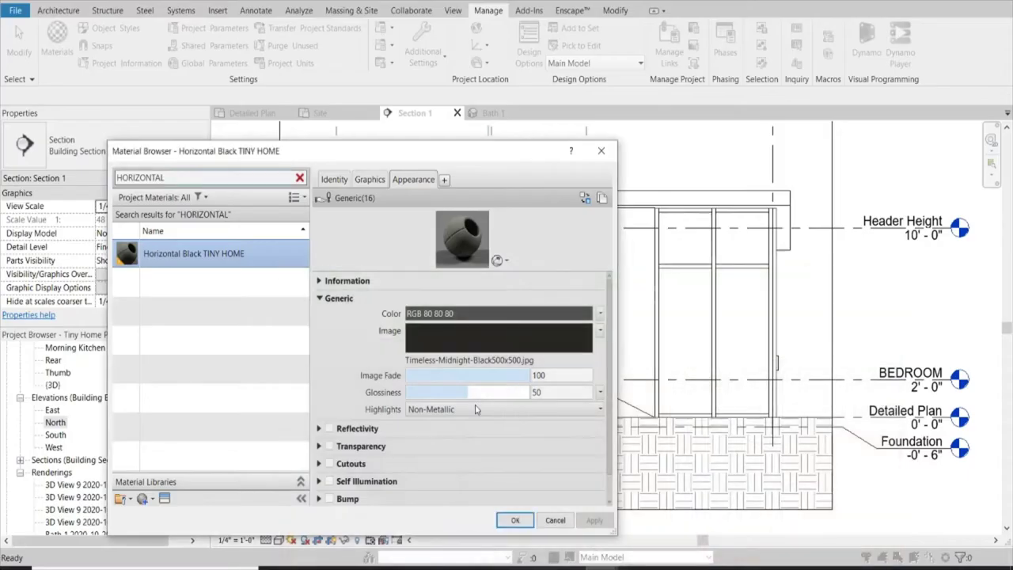
# Set the black image's texture sample size to 12'-0" and apply the material.
pyautogui.click(491, 341)
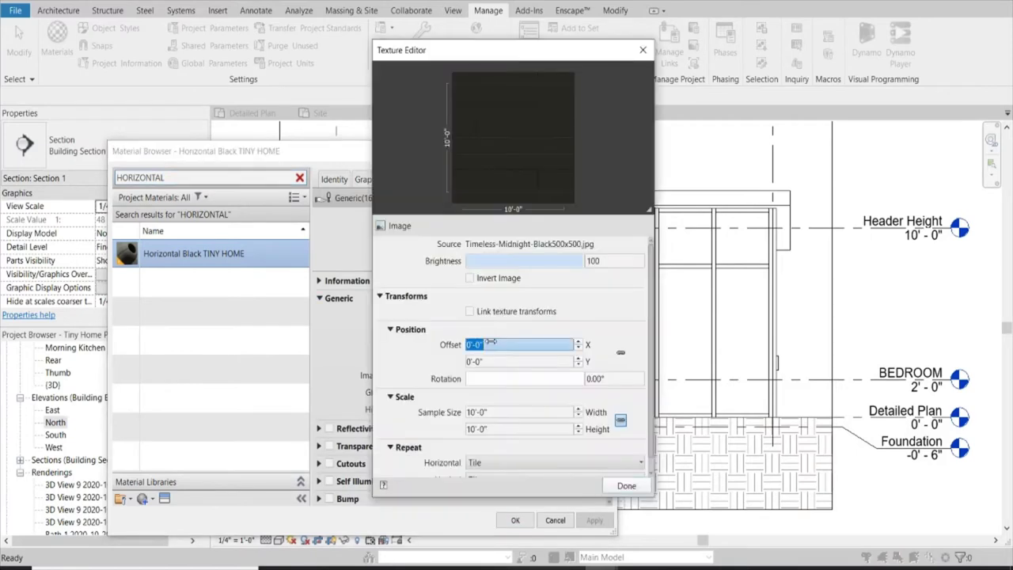
pyautogui.click(474, 412)
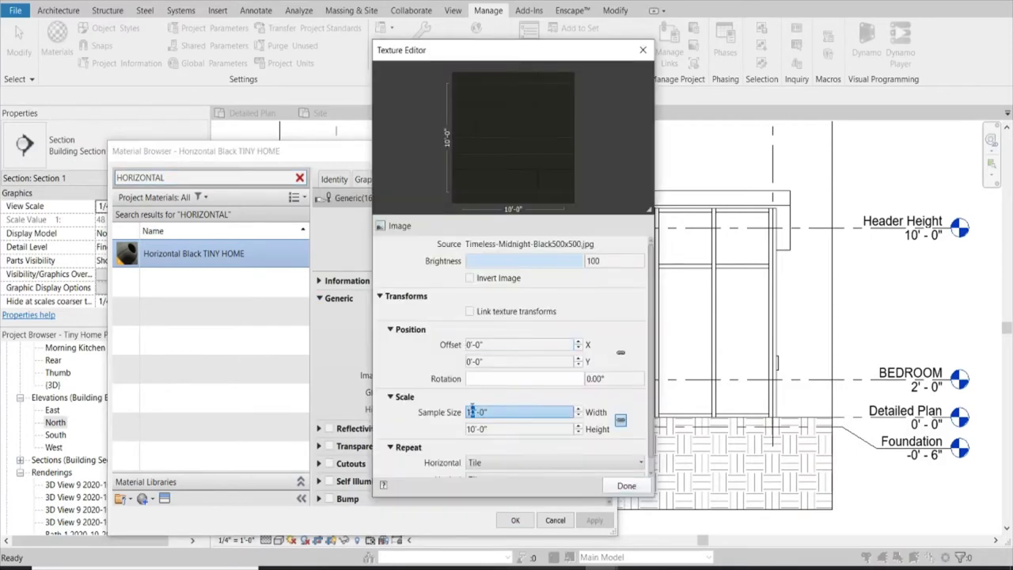
pyautogui.write('2')
pyautogui.press('Tab')
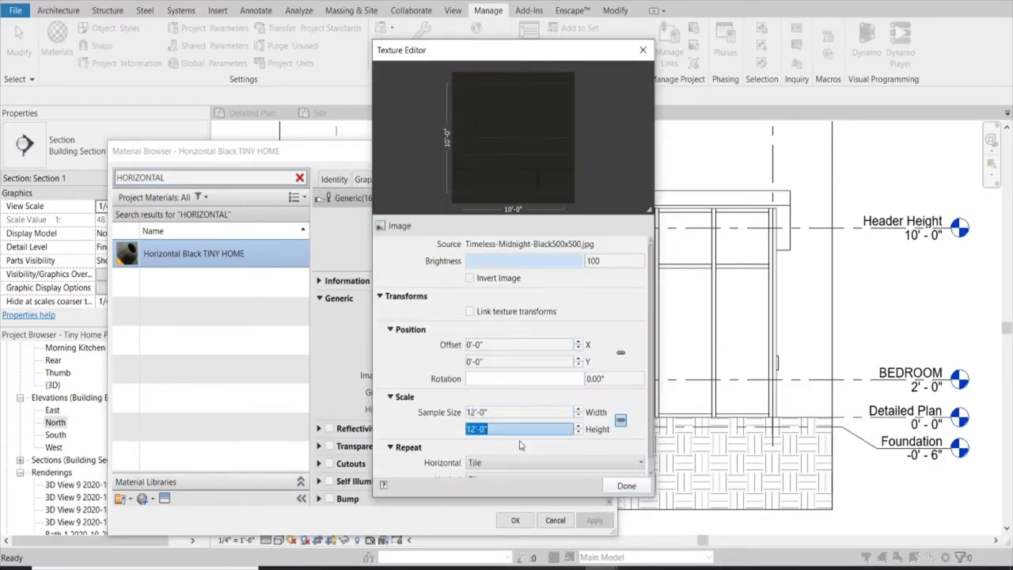
pyautogui.click(636, 480)
pyautogui.click(594, 520)
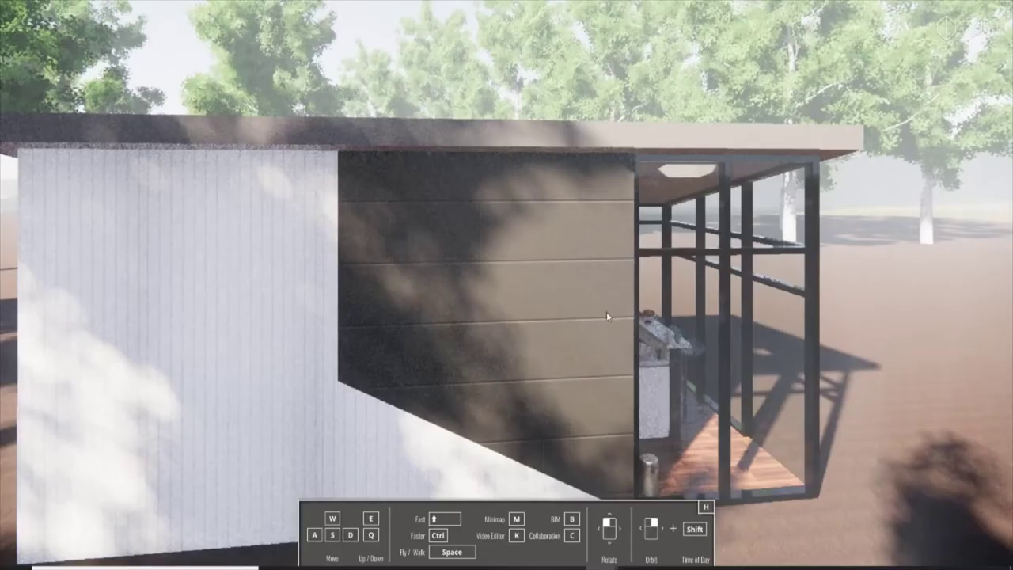
# Fly the Enscape camera around to compare the dark and white walls.
pyautogui.press('w')
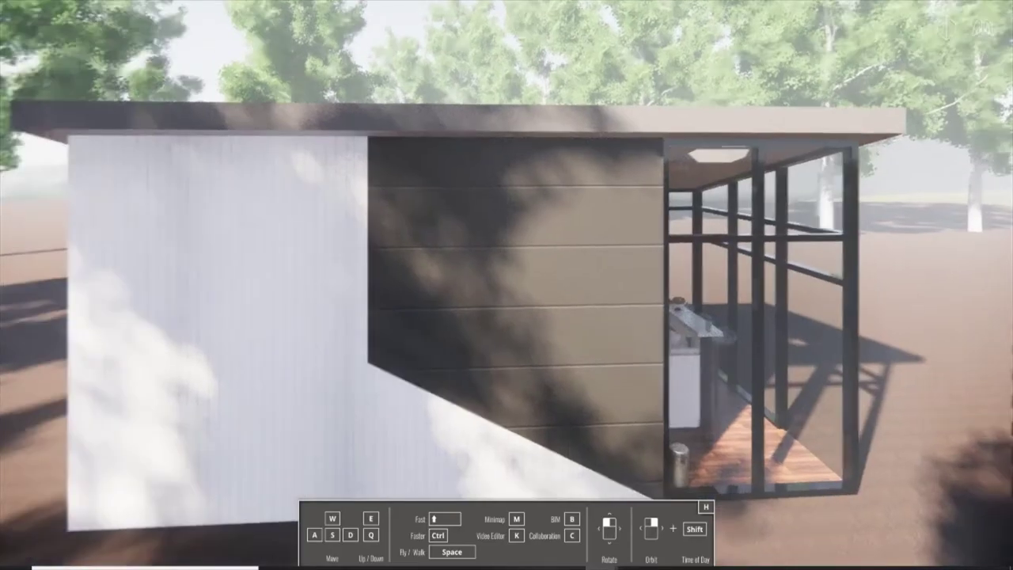
pyautogui.press('s')
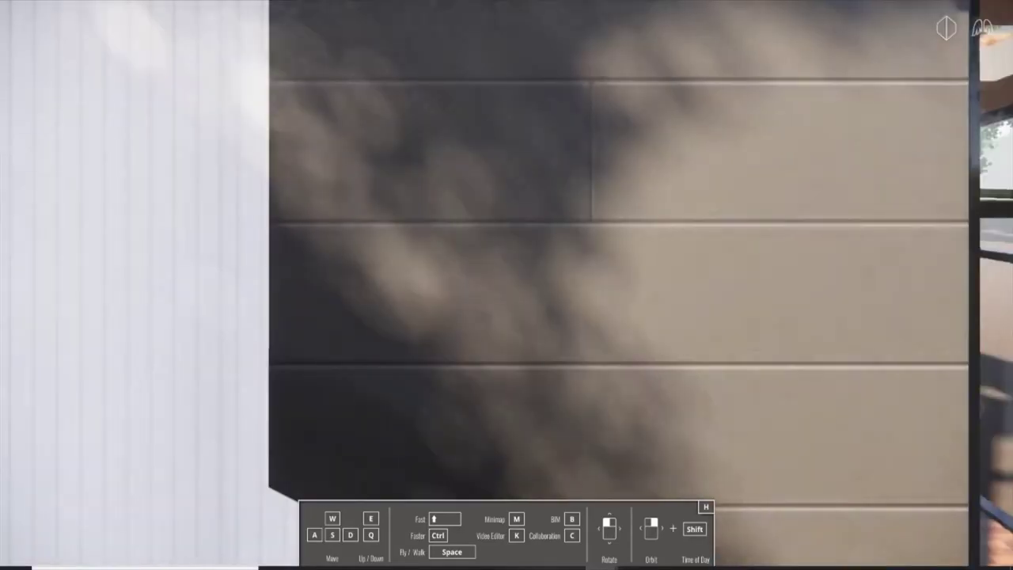
pyautogui.press('a')
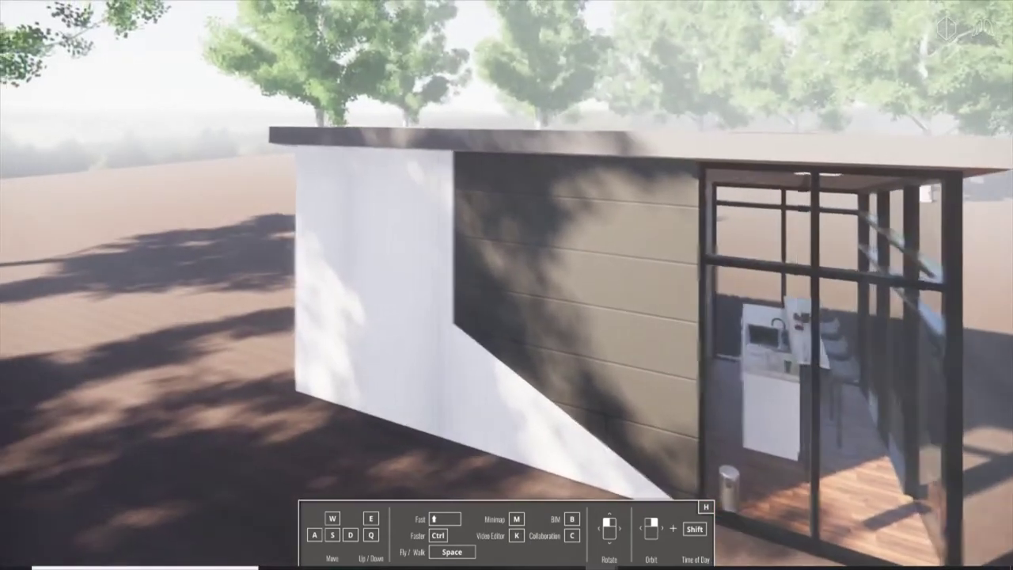
pyautogui.press('w')
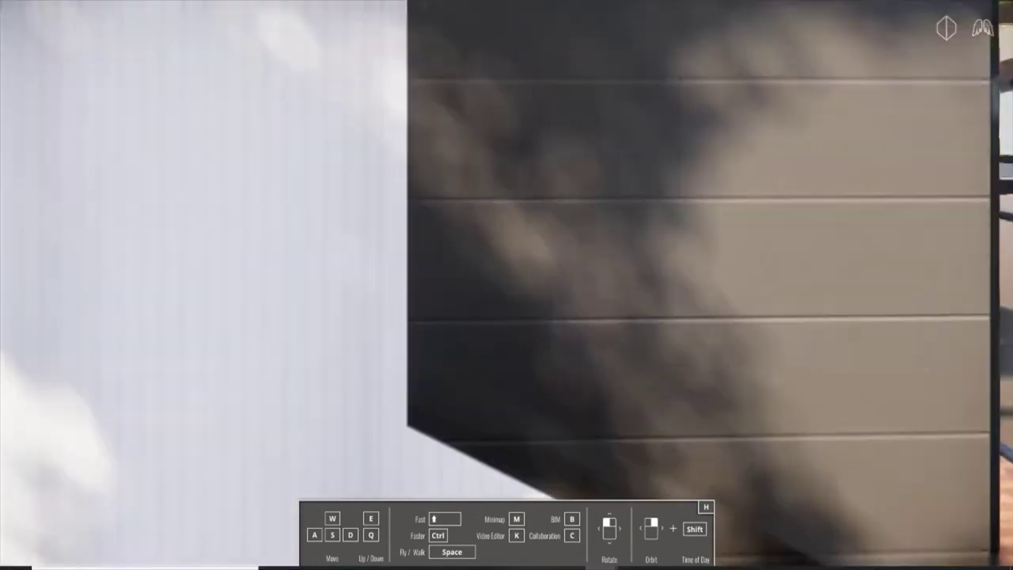
pyautogui.press('s')
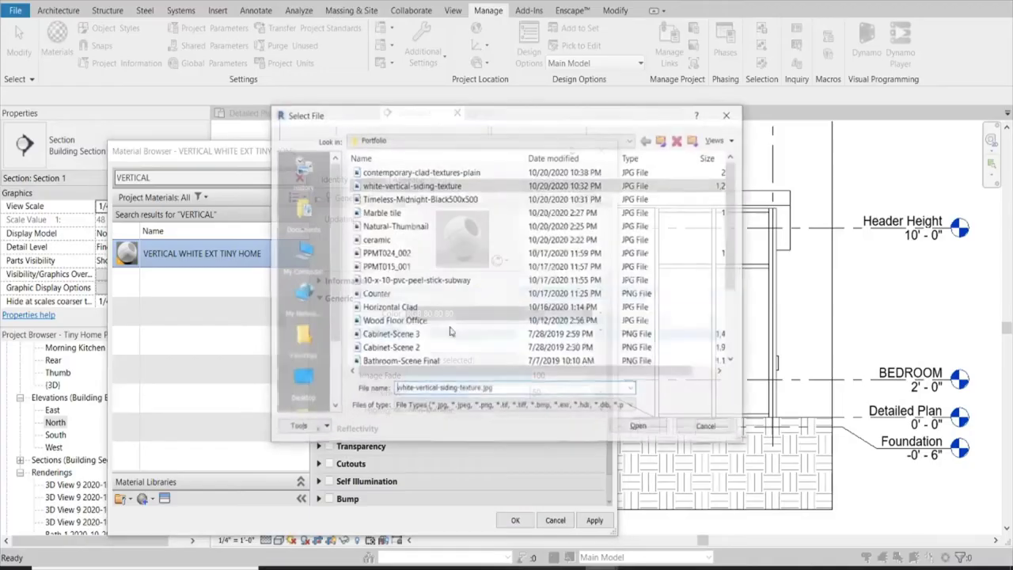
# Load contemporary-clad-textures-plain.jpg and check the white wall's cladding in Enscape.
pyautogui.click(419, 171)
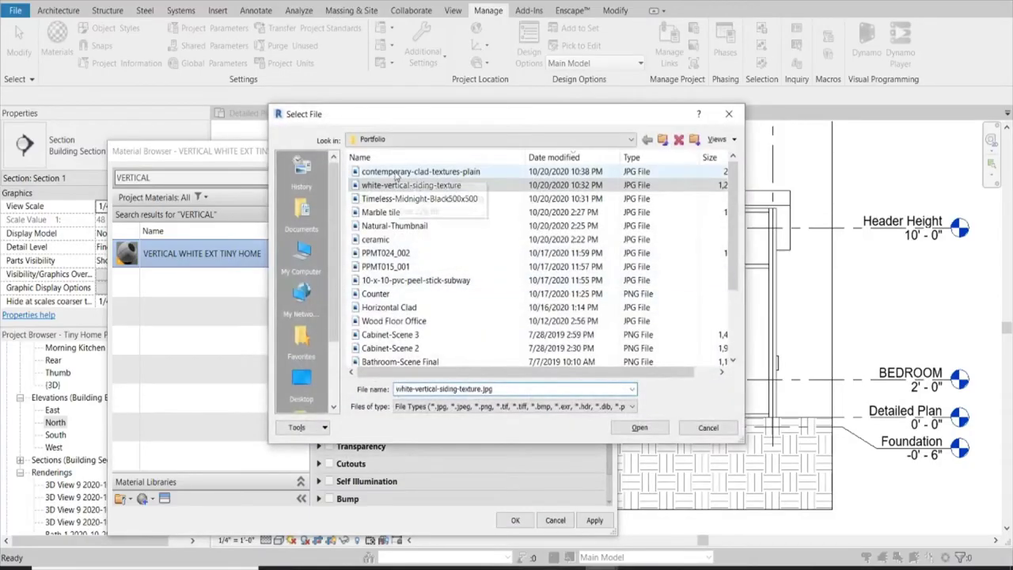
pyautogui.click(639, 427)
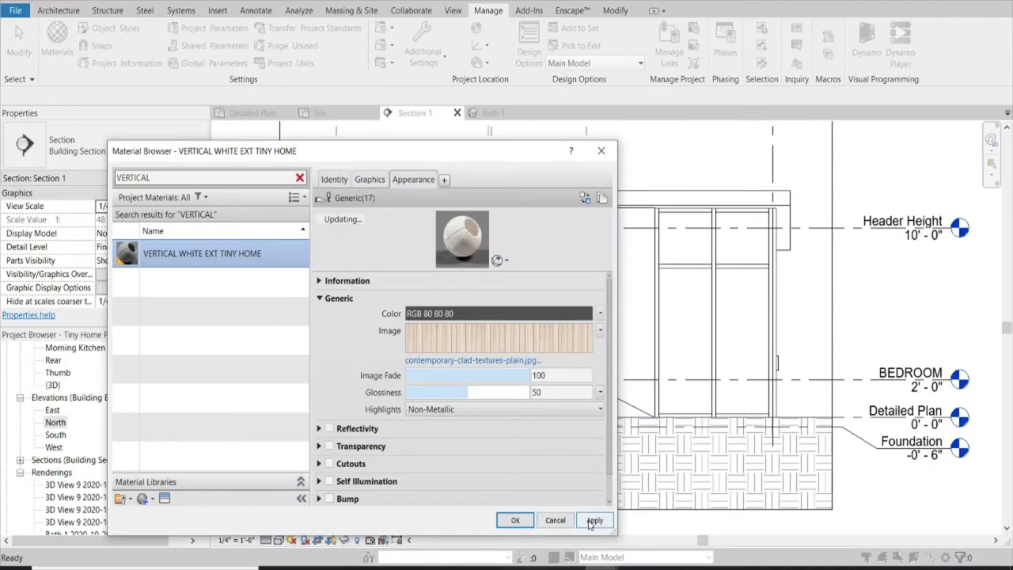
pyautogui.click(665, 510)
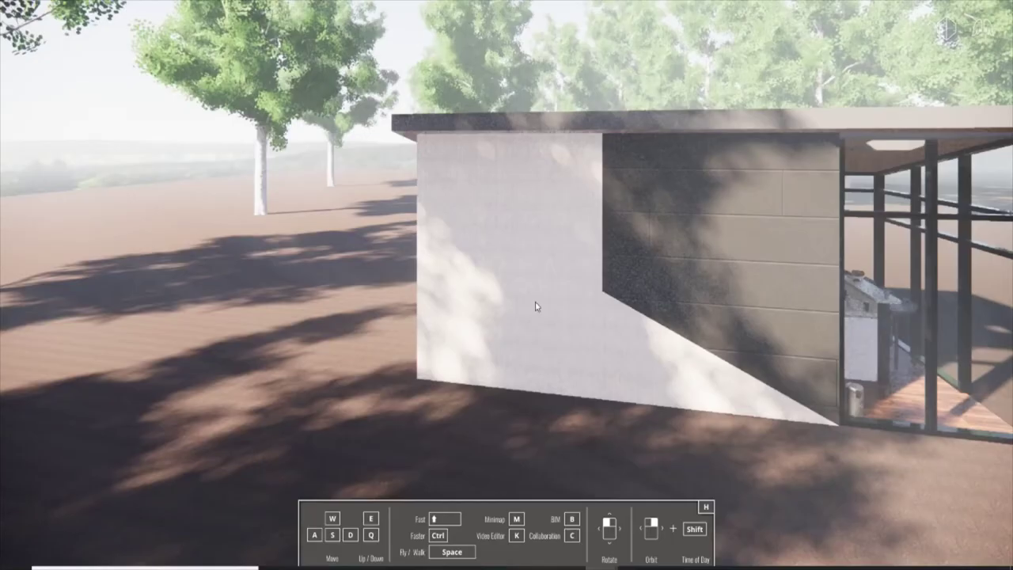
pyautogui.moveTo(506, 285); pyautogui.dragTo(530, 274)
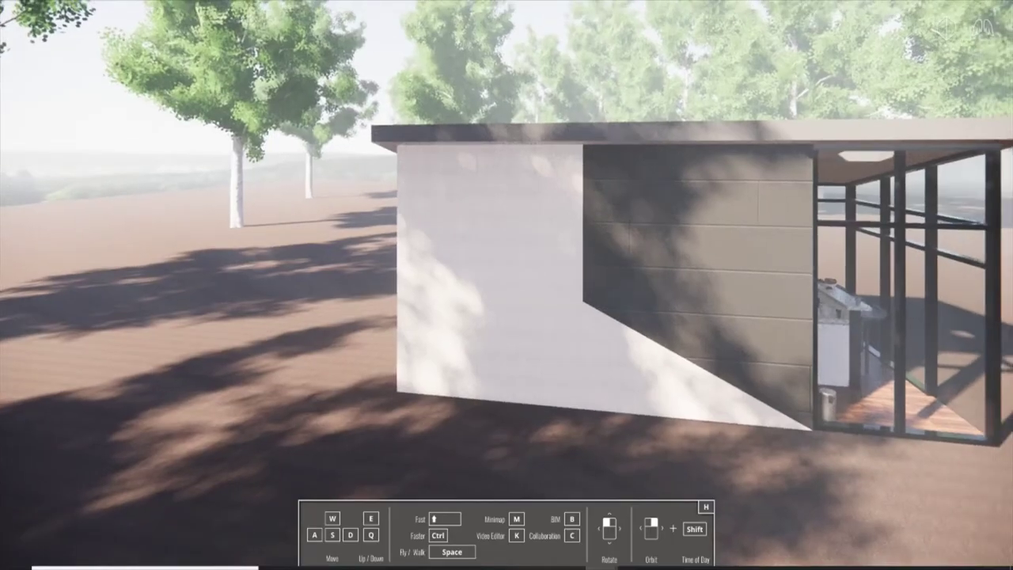
pyautogui.press('w')
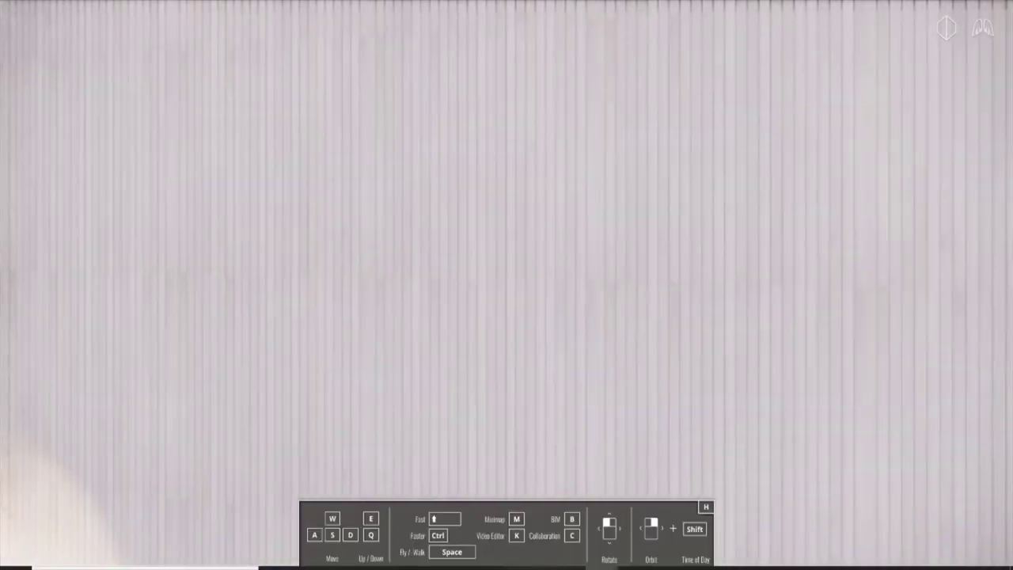
pyautogui.press('s')
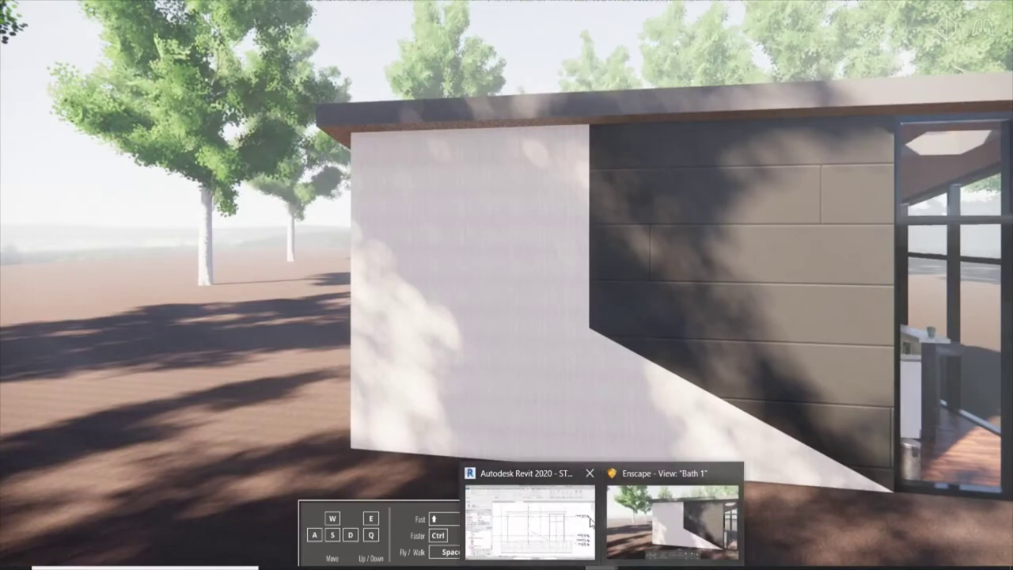
# Set the wall texture's sample size to 12'-0" by 12'-0".
pyautogui.click(520, 518)
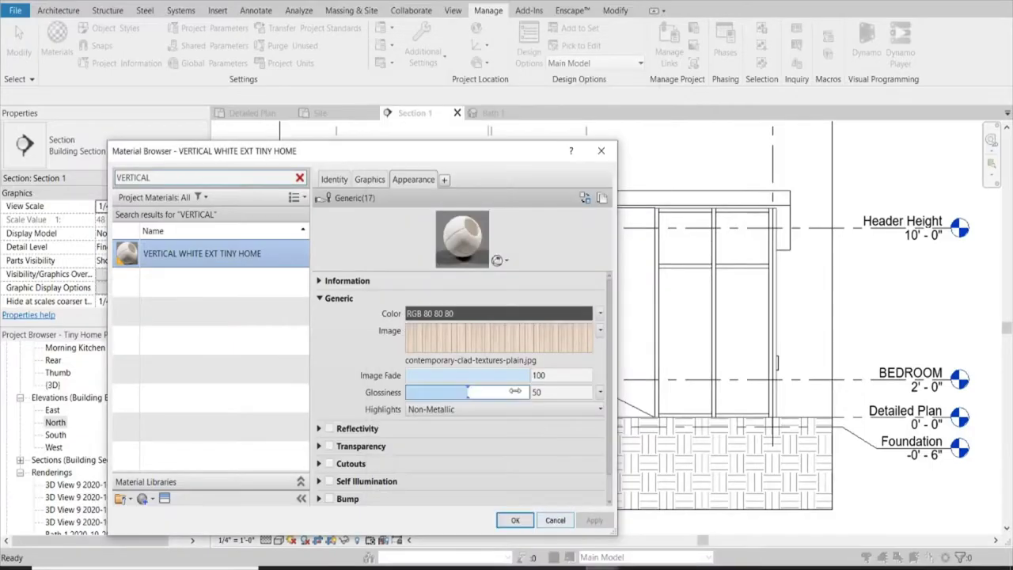
pyautogui.click(480, 339)
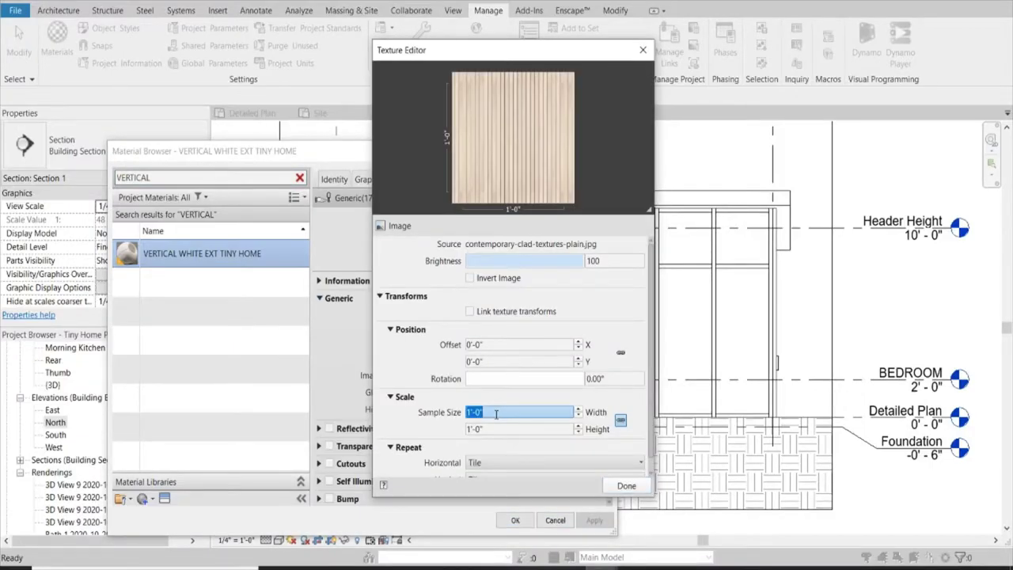
pyautogui.press('Tab')
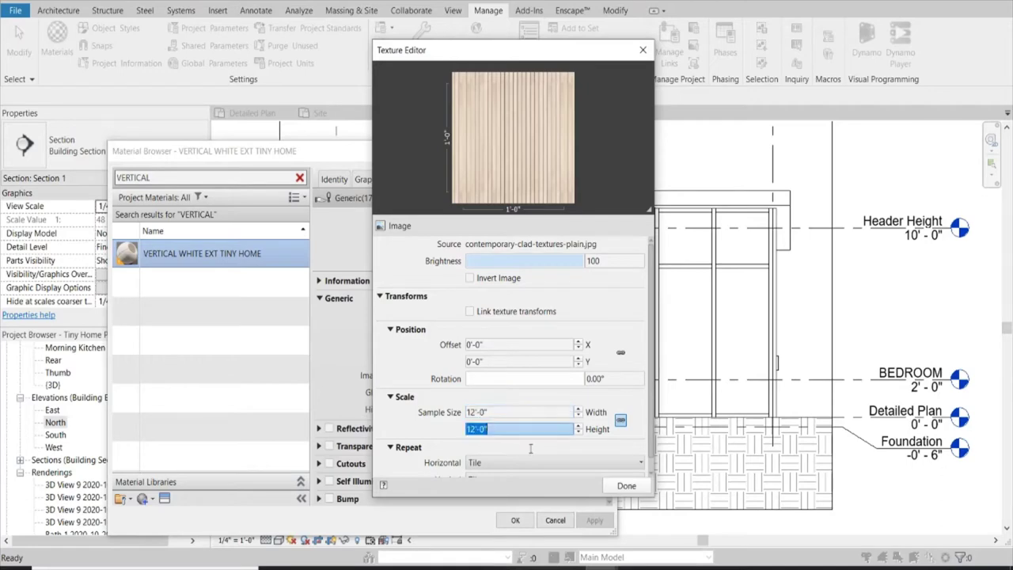
pyautogui.click(625, 486)
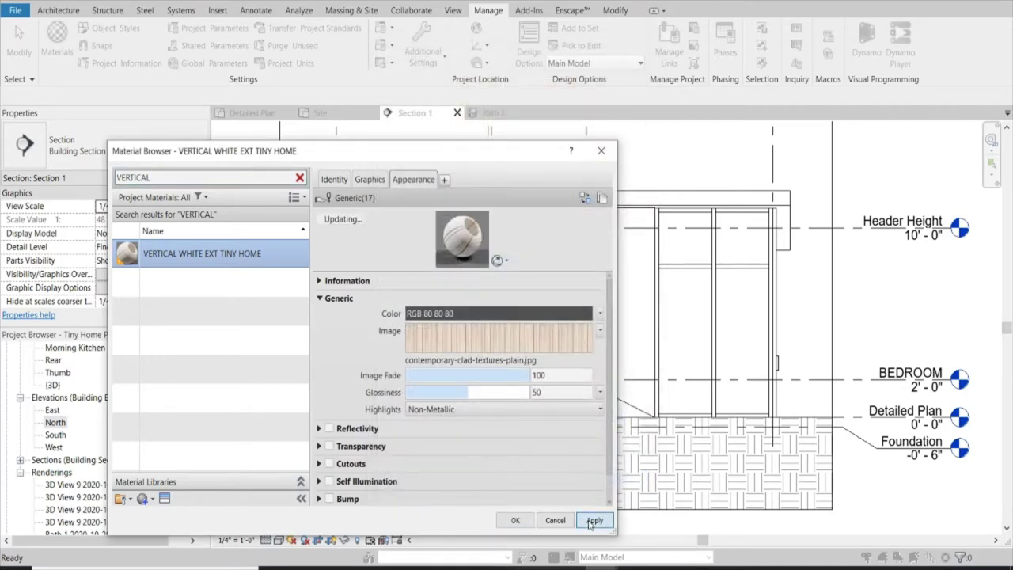
# Inspect the white vertical-board cladding in Enscape from several angles, then OK the Material Browser.
pyautogui.click(610, 479)
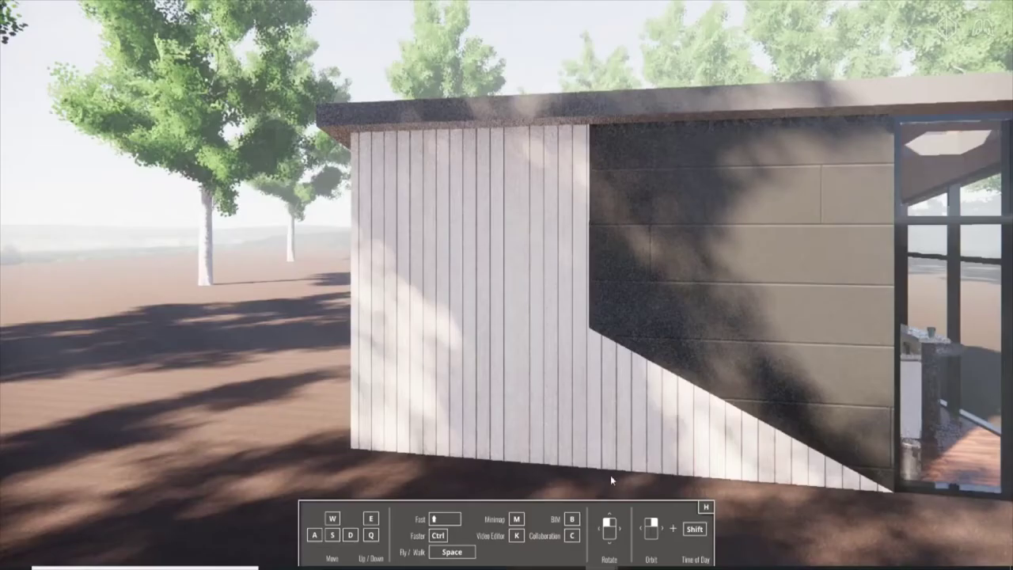
pyautogui.press('w')
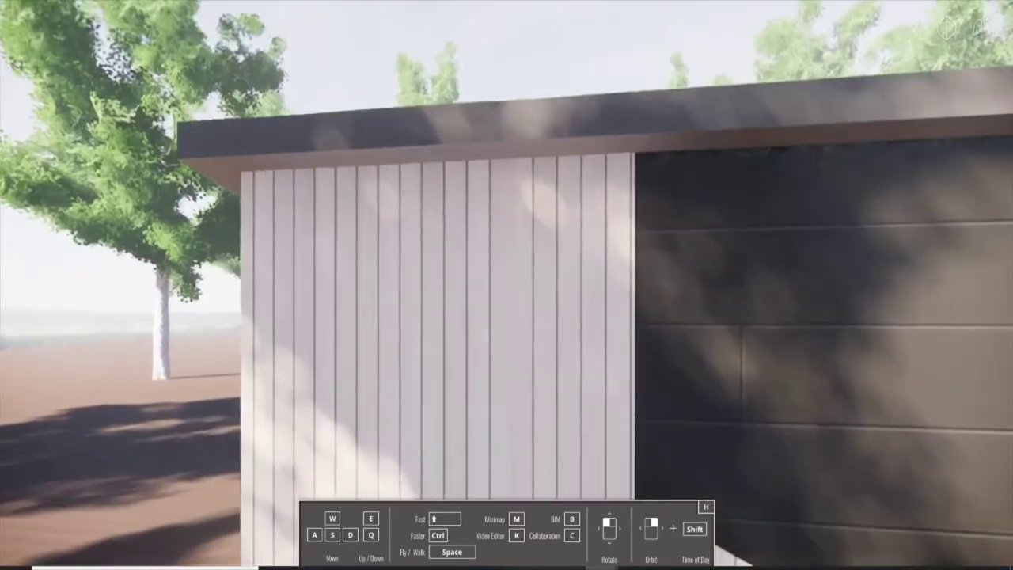
pyautogui.press('s')
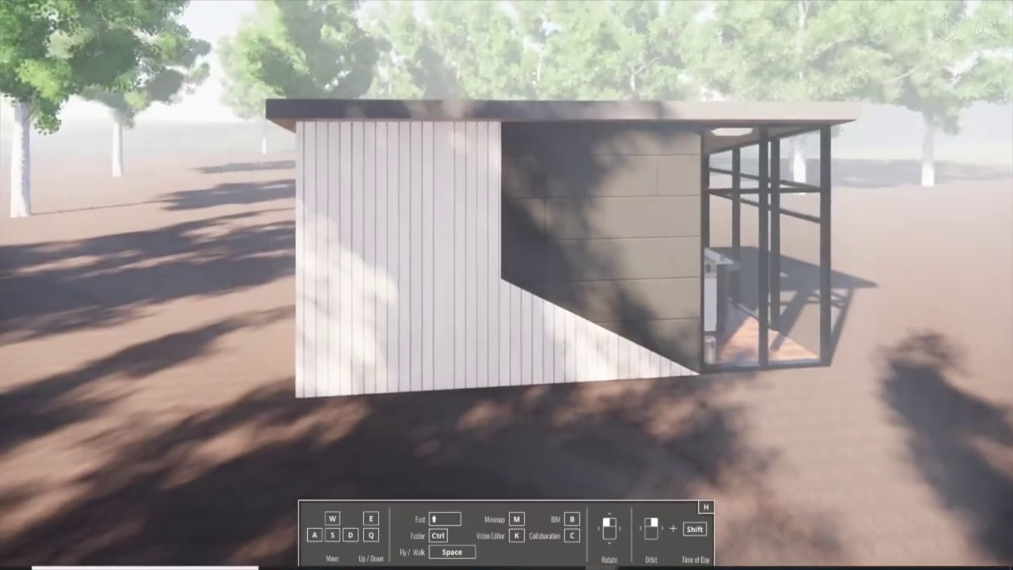
pyautogui.moveTo(507, 285); pyautogui.dragTo(459, 273)
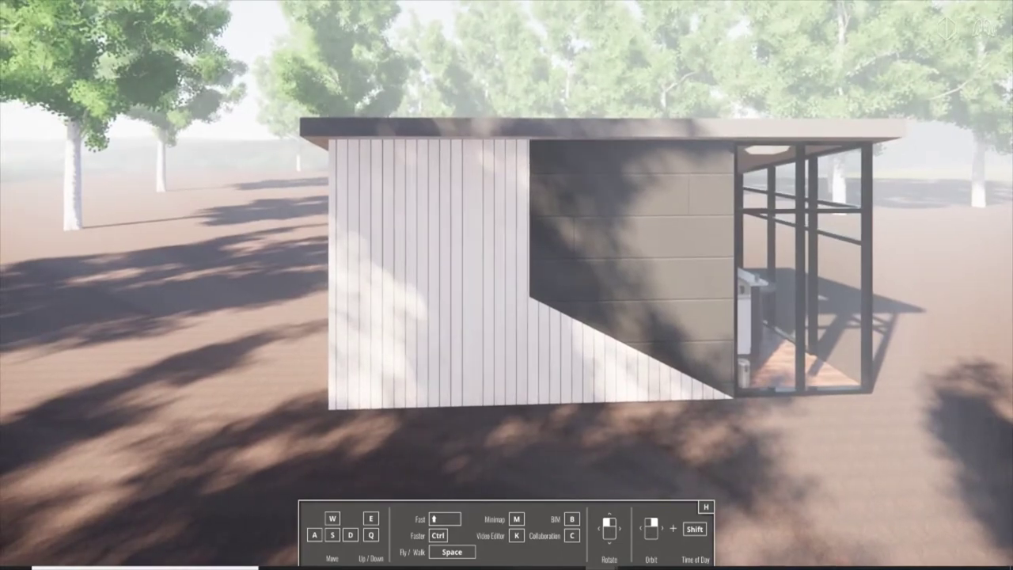
pyautogui.moveTo(506, 285); pyautogui.dragTo(412, 285, button='right')
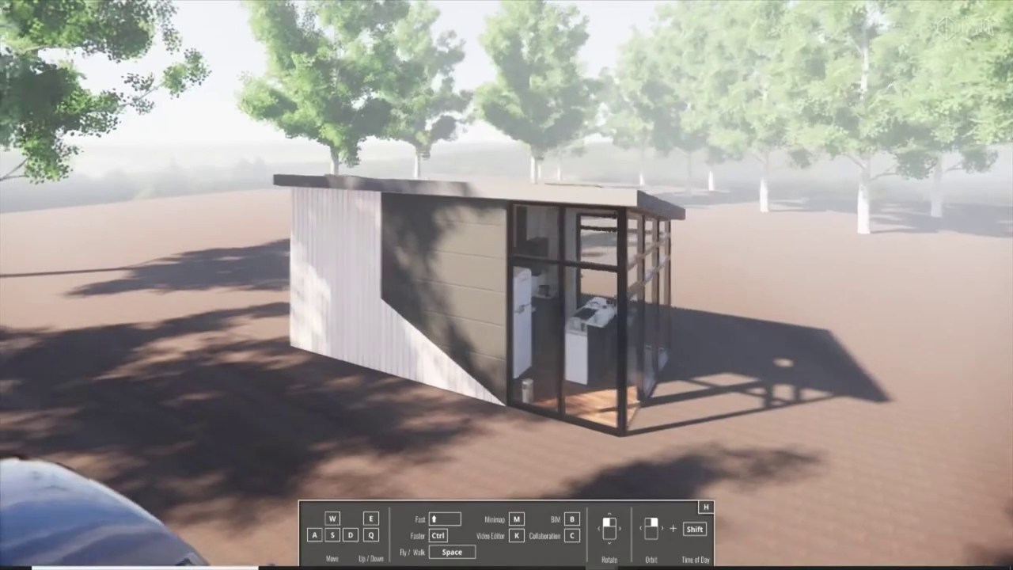
pyautogui.moveTo(507, 285); pyautogui.dragTo(602, 285, button='right')
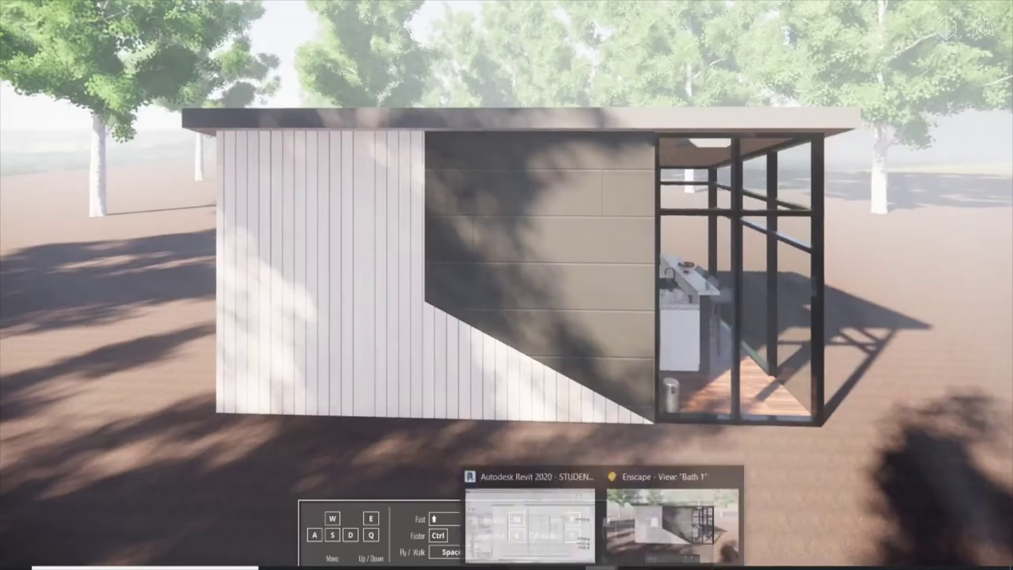
pyautogui.click(551, 527)
pyautogui.click(530, 519)
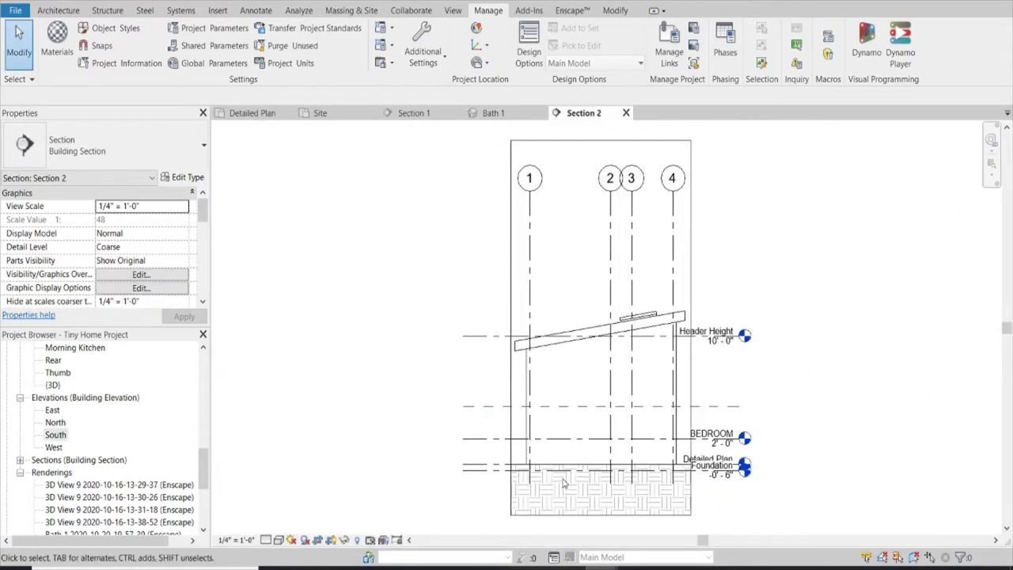
# Paint VERTICAL WHITE EXT TINY HOME onto the 2x6 wall face in Section 2 using PT.
pyautogui.scroll(2, 592, 418)
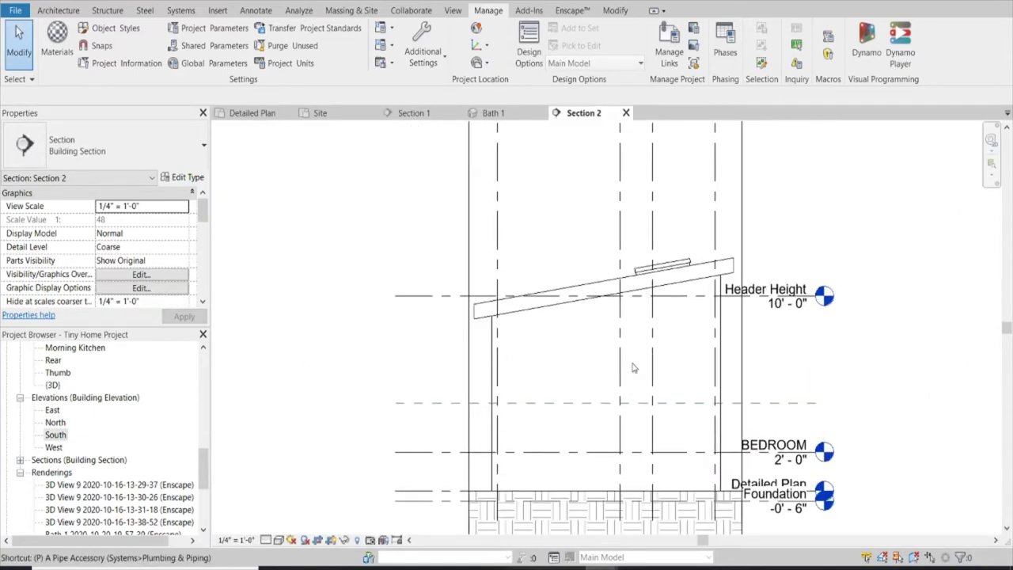
pyautogui.press('p')
pyautogui.press('t')
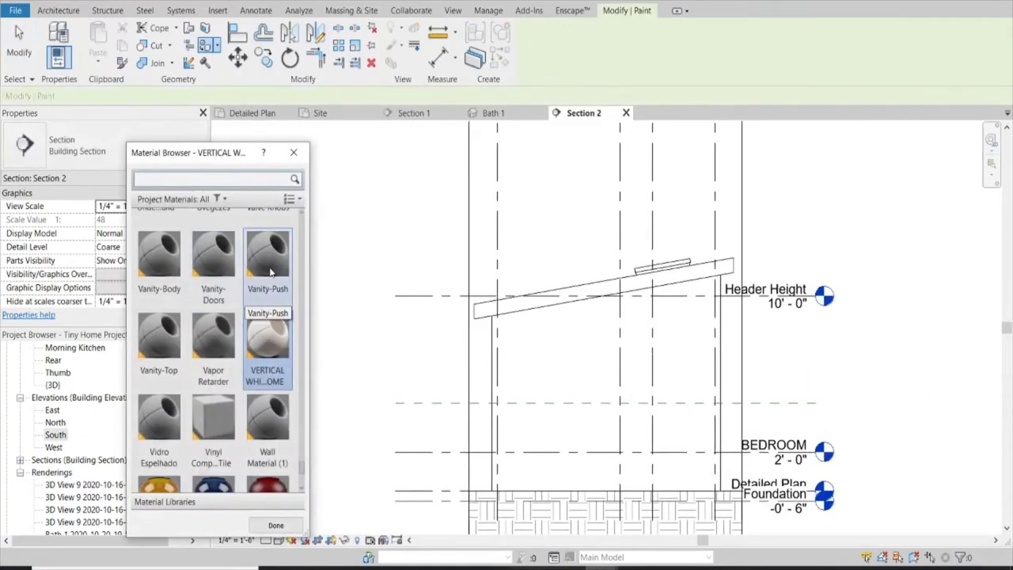
pyautogui.click(263, 341)
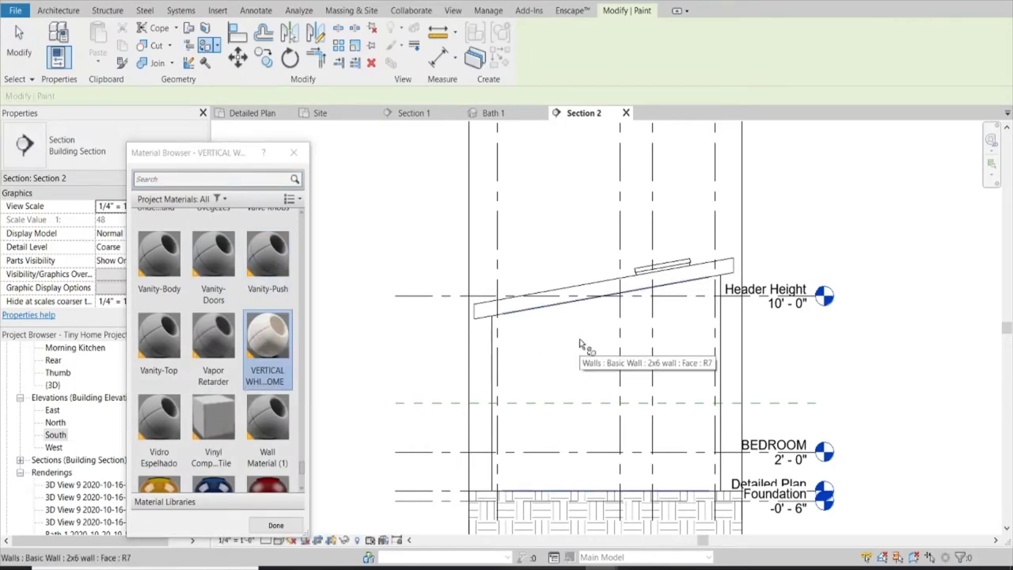
pyautogui.scroll(2, 722, 308)
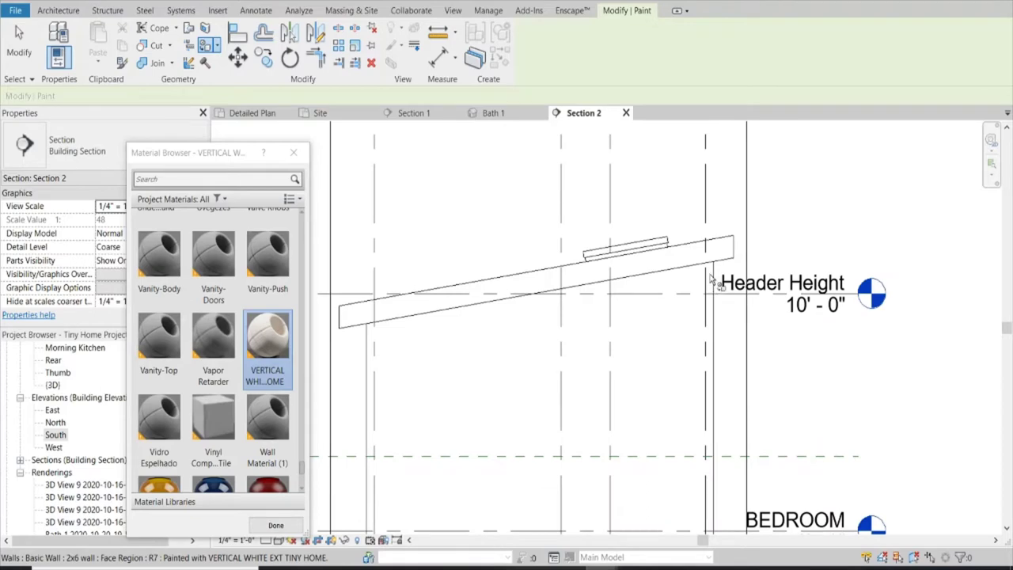
pyautogui.click(276, 524)
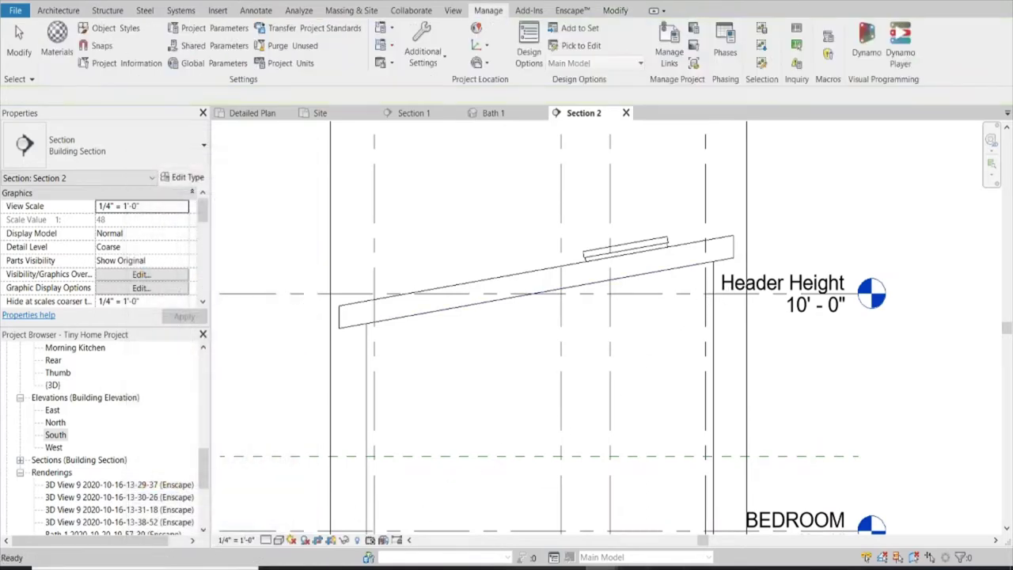
# Orbit the Enscape view to an oblique look at the cabin's painted end.
pyautogui.click(649, 526)
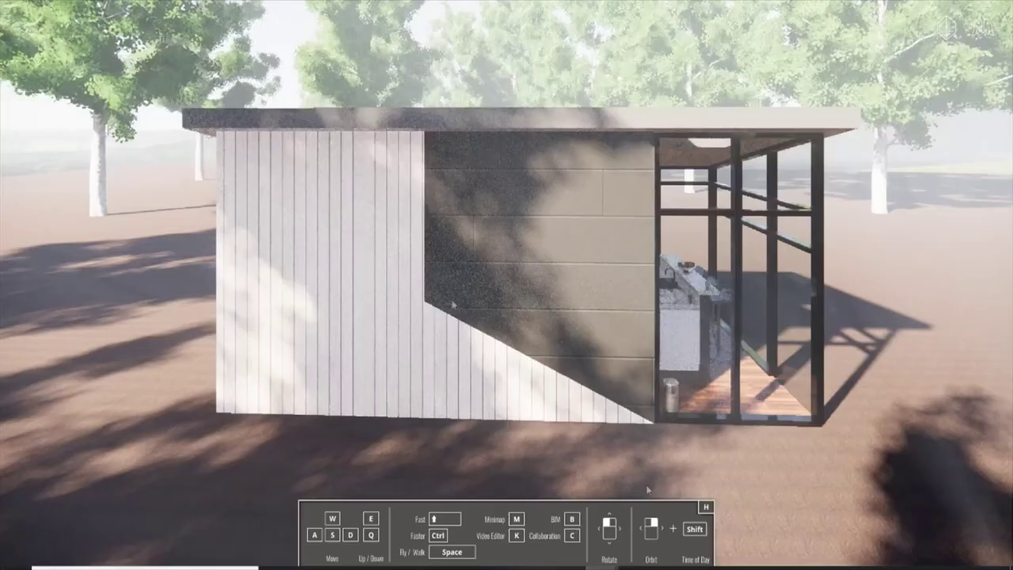
pyautogui.moveTo(507, 285)
pyautogui.mouseDown(button='right')
pyautogui.moveTo(633, 285)
pyautogui.moveTo(459, 284)
pyautogui.moveTo(649, 316)
pyautogui.moveTo(665, 316)
pyautogui.moveTo(554, 284)
pyautogui.moveTo(696, 285)
pyautogui.moveTo(554, 284)
pyautogui.moveTo(625, 285)
pyautogui.moveTo(672, 300)
pyautogui.moveTo(459, 288)
pyautogui.moveTo(283, 332)
pyautogui.moveTo(372, 275)
pyautogui.moveTo(393, 292)
pyautogui.moveTo(341, 242)
pyautogui.moveTo(411, 231)
pyautogui.mouseUp(button='right')
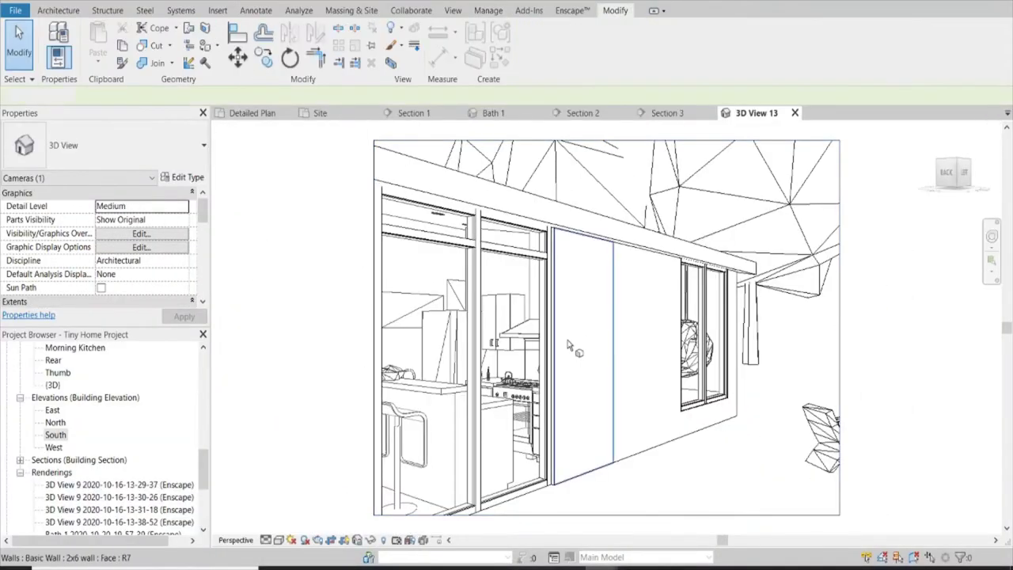
# Clear the camera selection and start a Split Face on the 2x6 wall beside the kitchen glazing.
pyautogui.press('Escape')
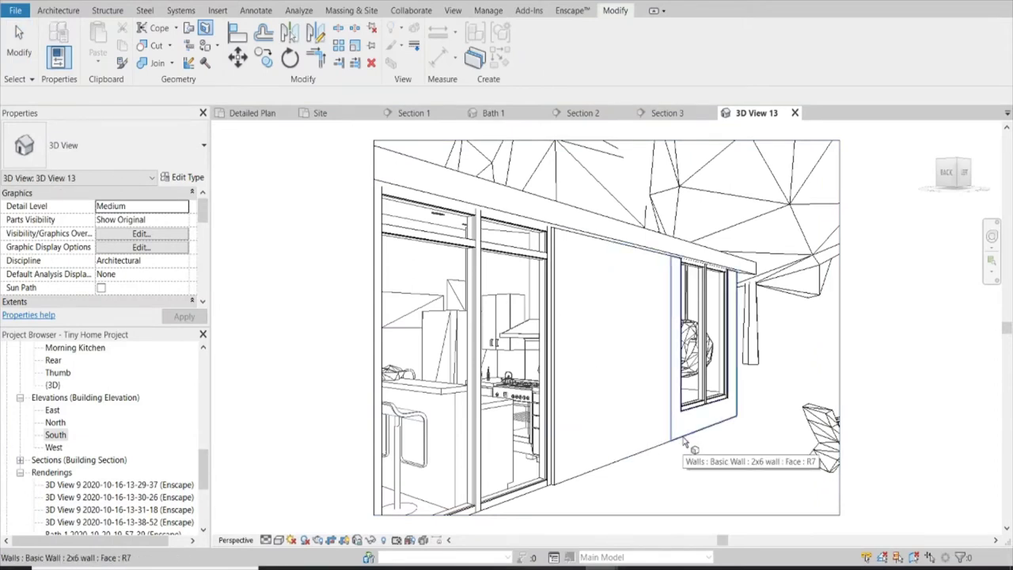
pyautogui.click(577, 474)
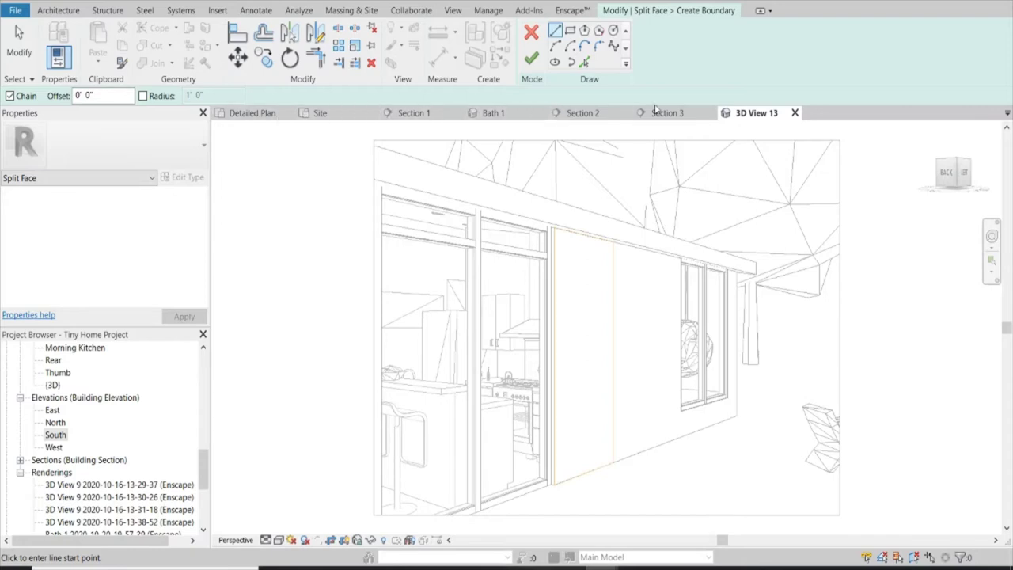
# In Section 3, draw a sloped split line from the wall's bottom corner up to the wall corner.
pyautogui.click(676, 115)
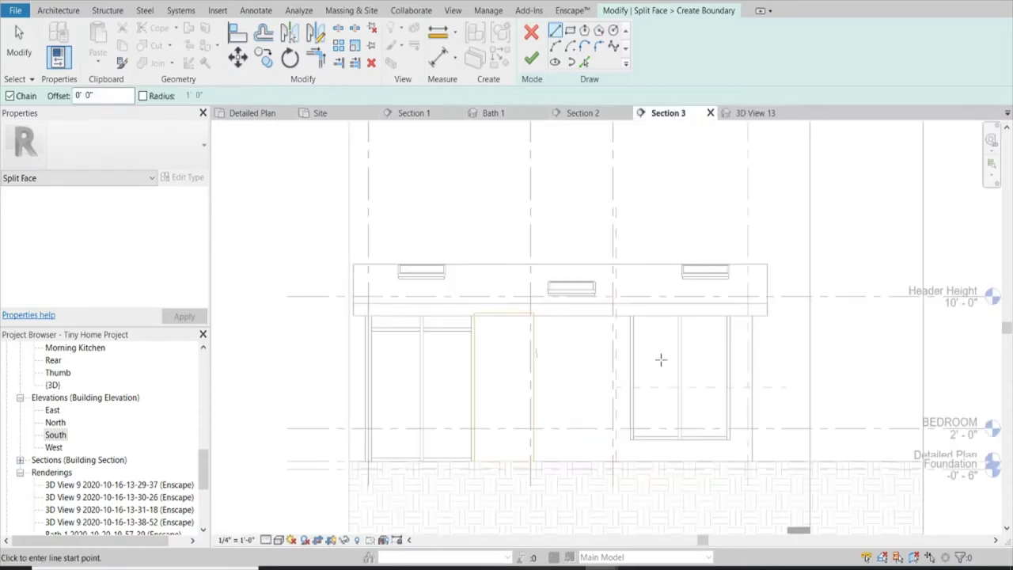
pyautogui.scroll(2, 582, 466)
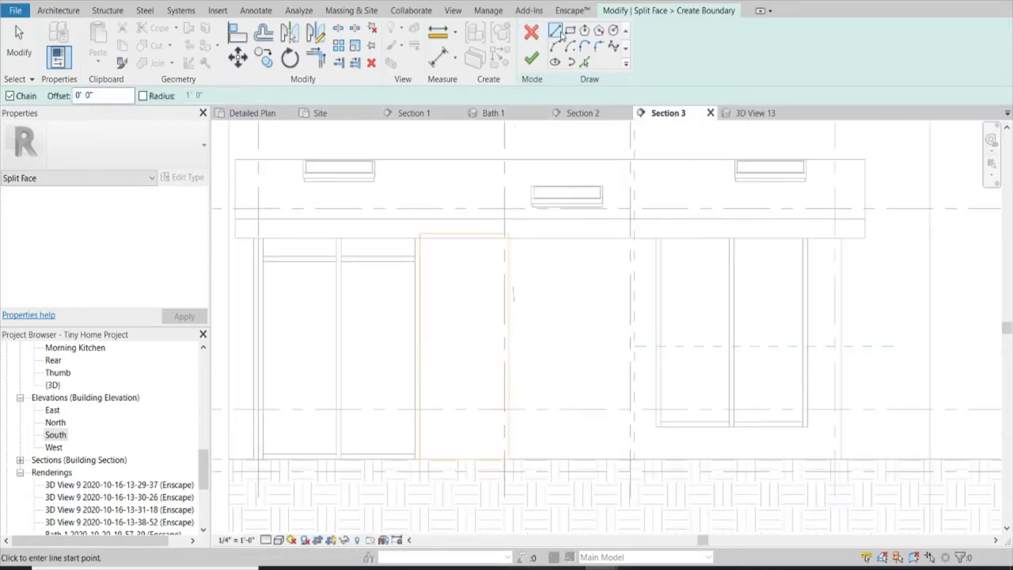
pyautogui.click(556, 31)
pyautogui.click(419, 459)
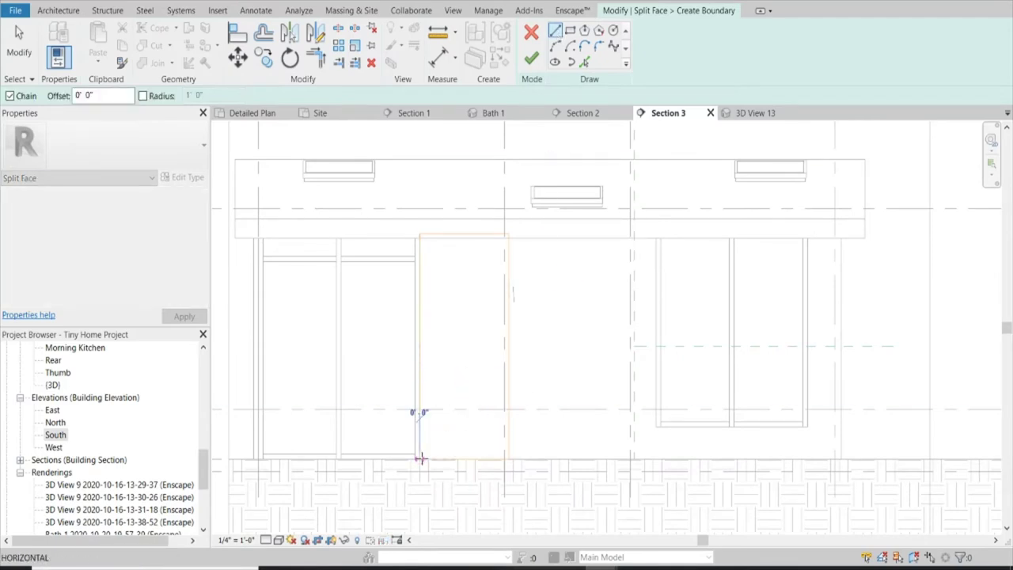
pyautogui.scroll(1, 609, 431)
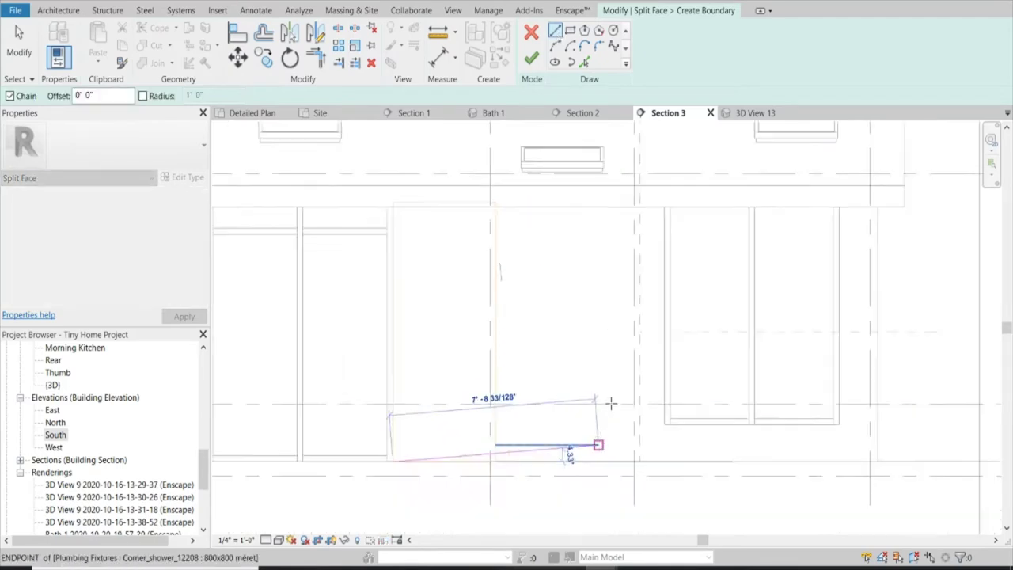
pyautogui.scroll(1, 609, 431)
pyautogui.click(649, 305)
pyautogui.scroll(2, 638, 324)
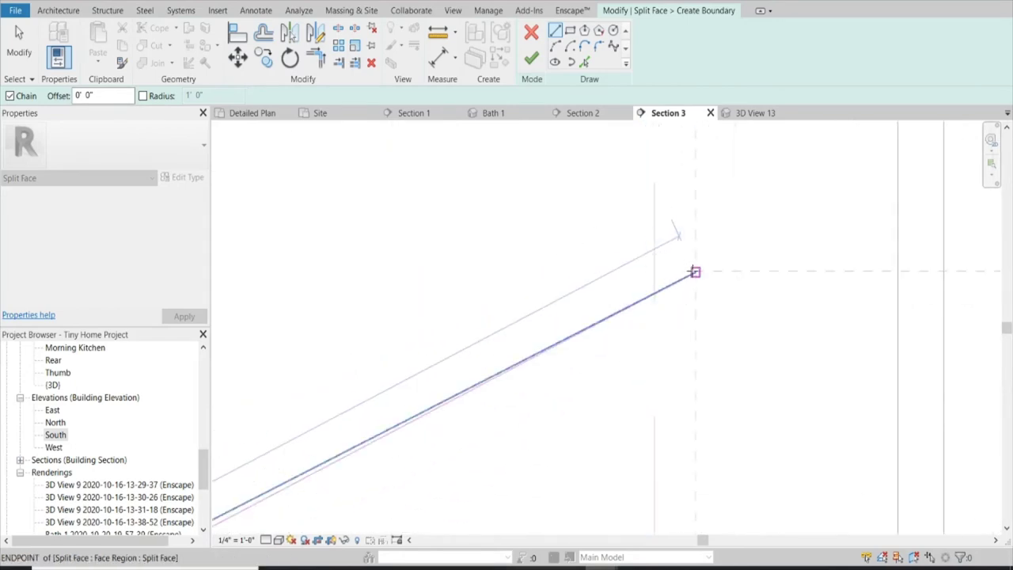
pyautogui.click(694, 272)
pyautogui.press('Escape')
pyautogui.press('Escape')
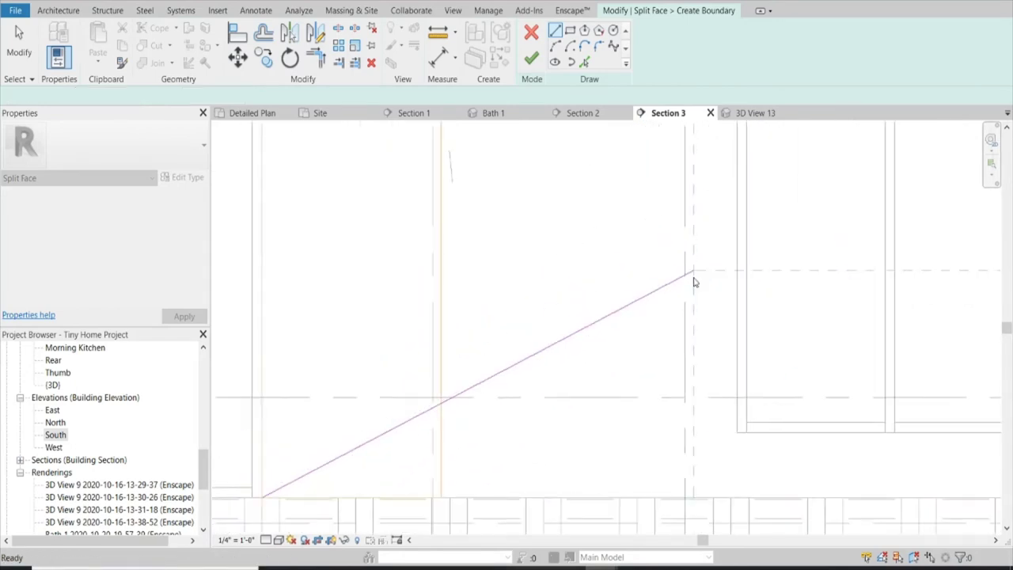
# Shorten the sloped line to the face edge and finish the split boundary.
pyautogui.click(686, 277)
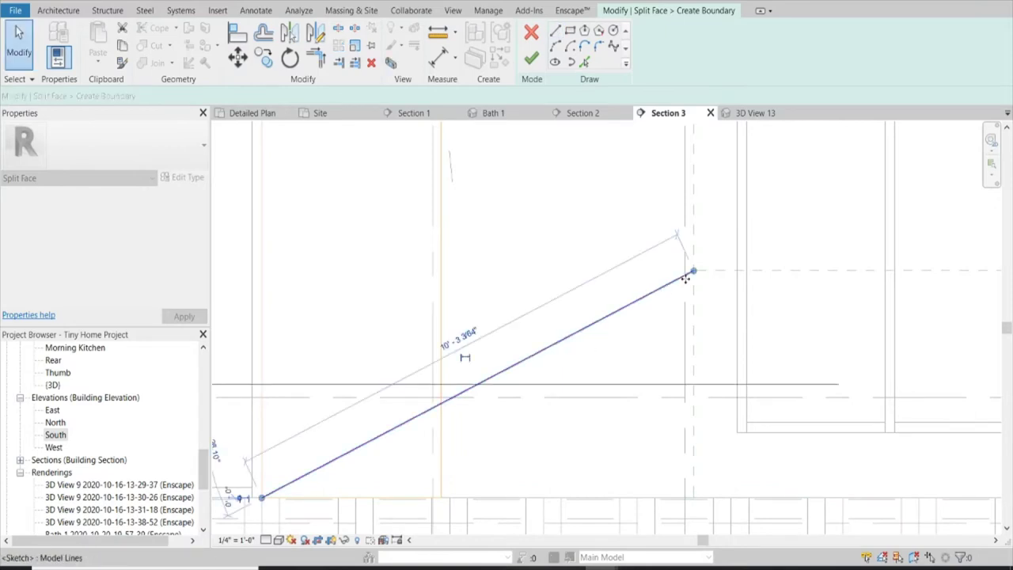
pyautogui.moveTo(685, 277); pyautogui.dragTo(441, 405)
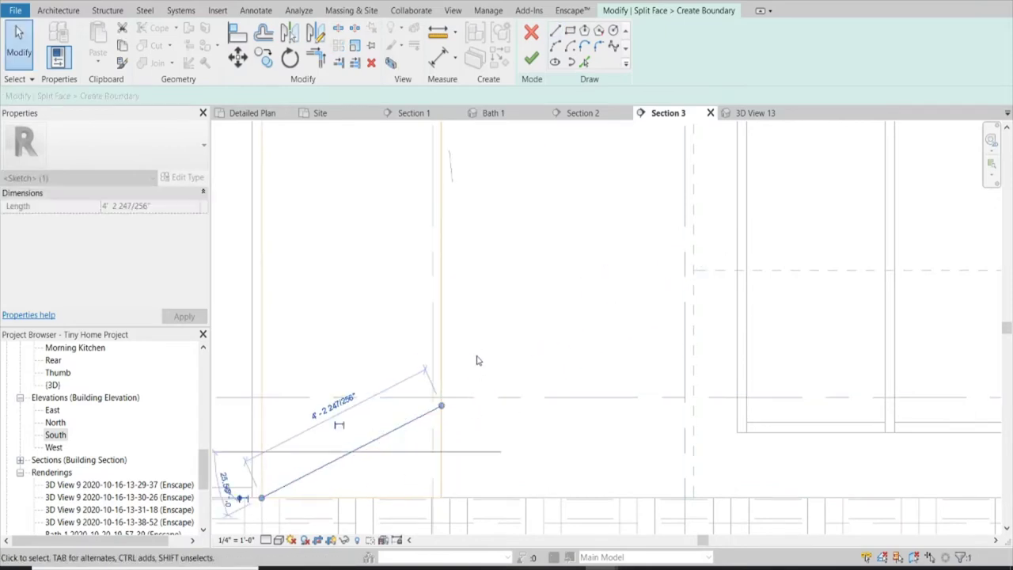
pyautogui.click(476, 360)
pyautogui.scroll(-2, 475, 312)
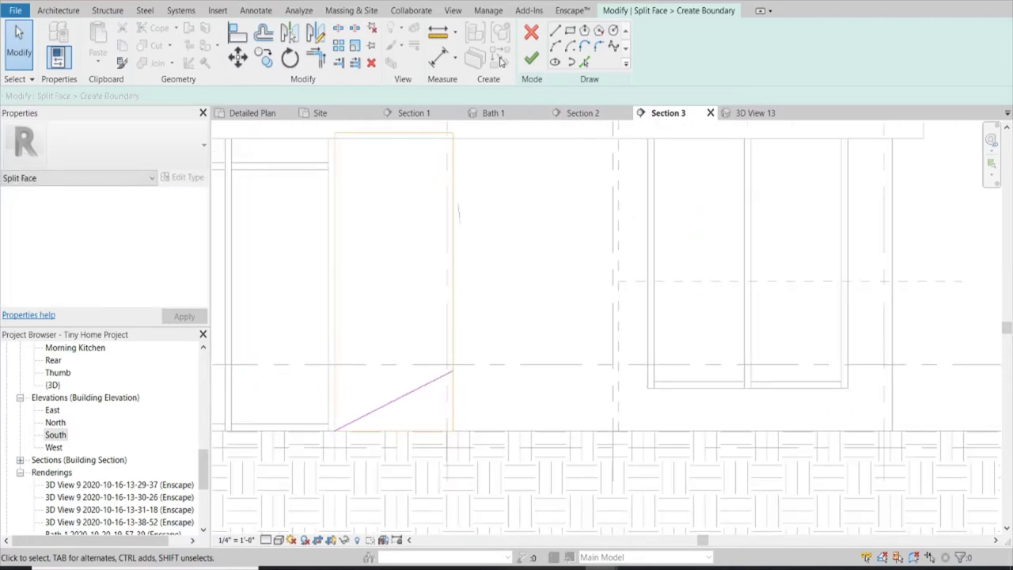
pyautogui.click(531, 60)
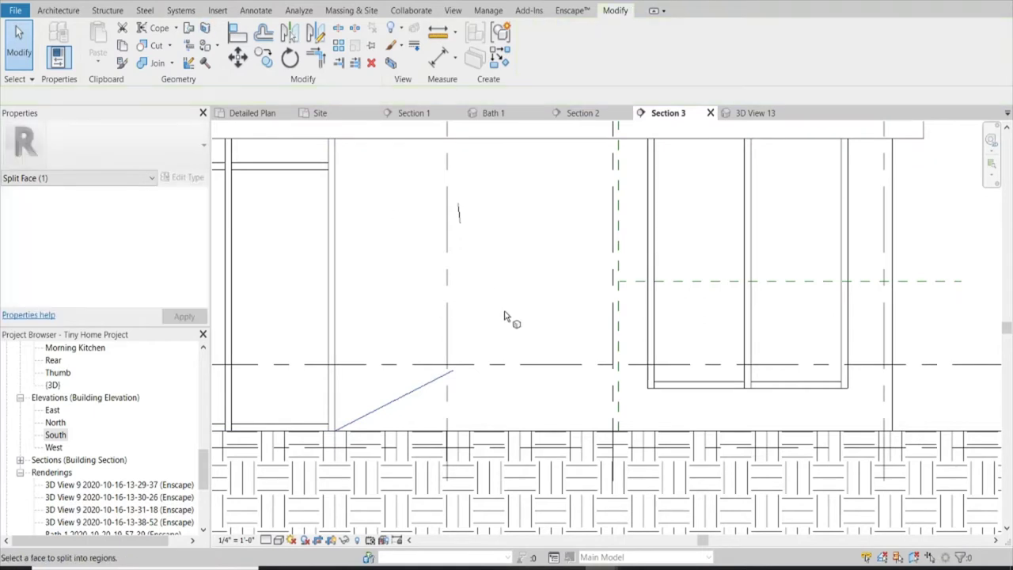
# Split the neighbouring face with a line from the existing diagonal's end to the edge midpoint.
pyautogui.scroll(-1, 453, 382)
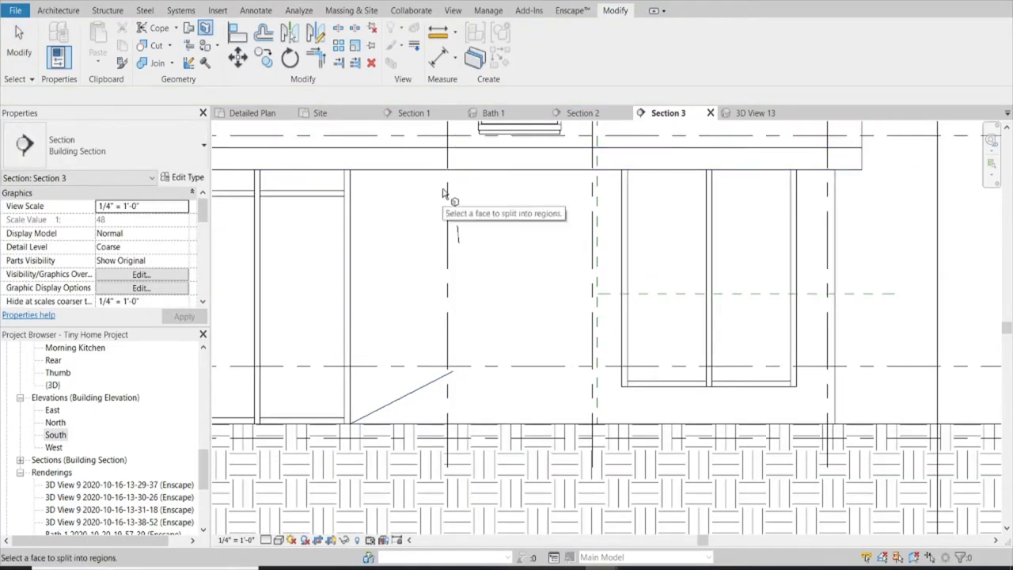
pyautogui.click(595, 301)
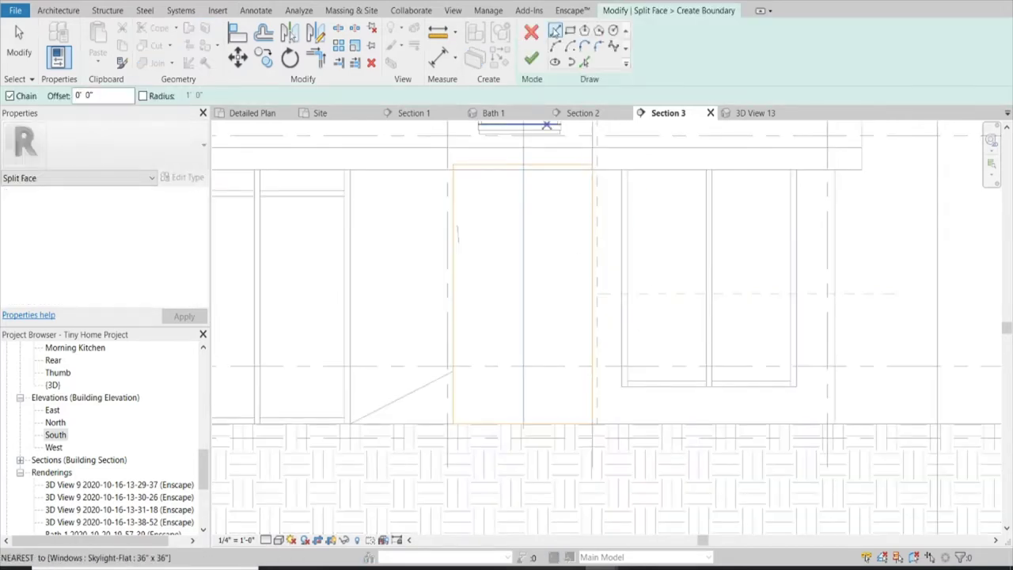
pyautogui.click(452, 369)
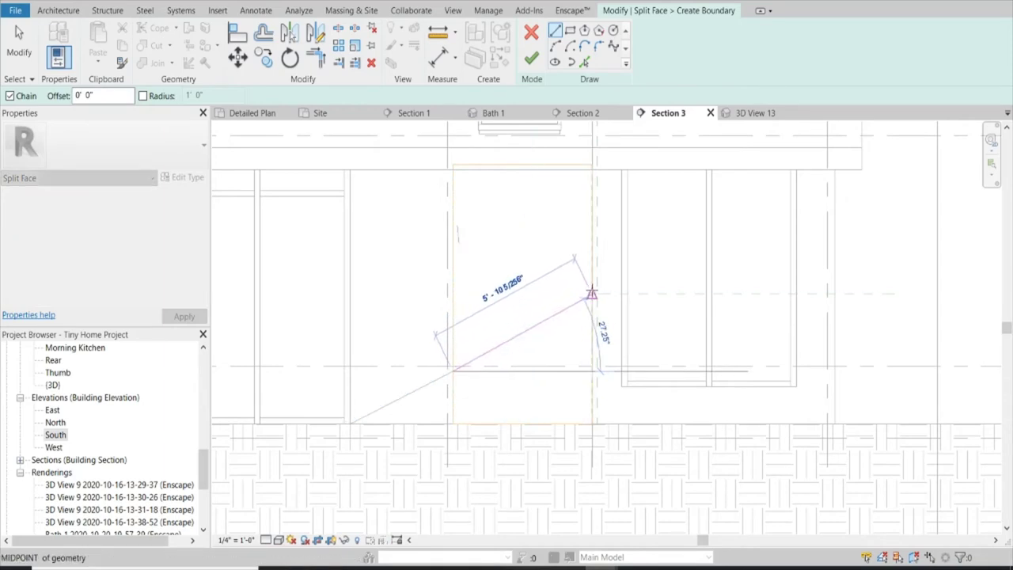
pyautogui.scroll(3, 591, 294)
pyautogui.scroll(-1, 586, 301)
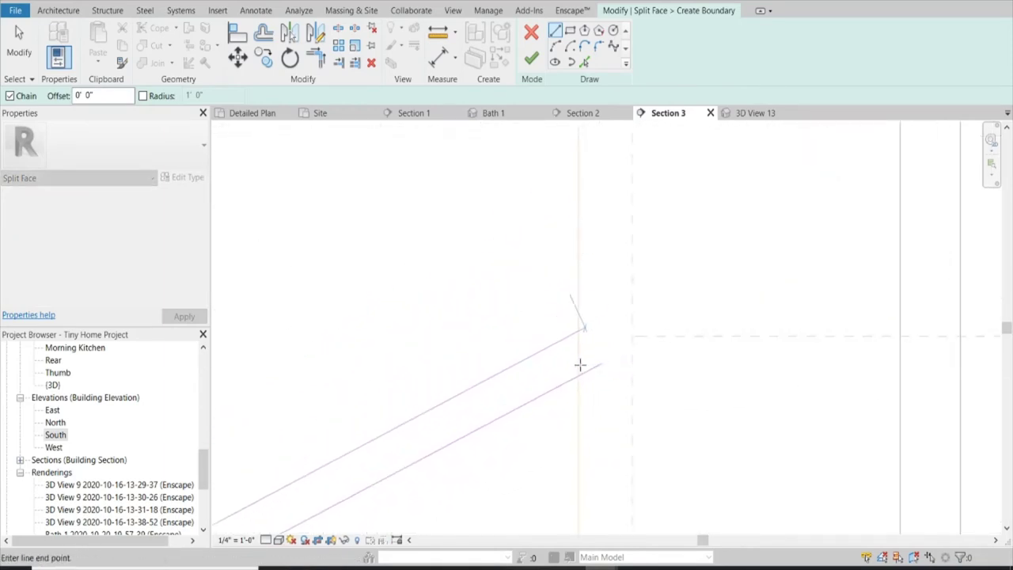
pyautogui.click(579, 340)
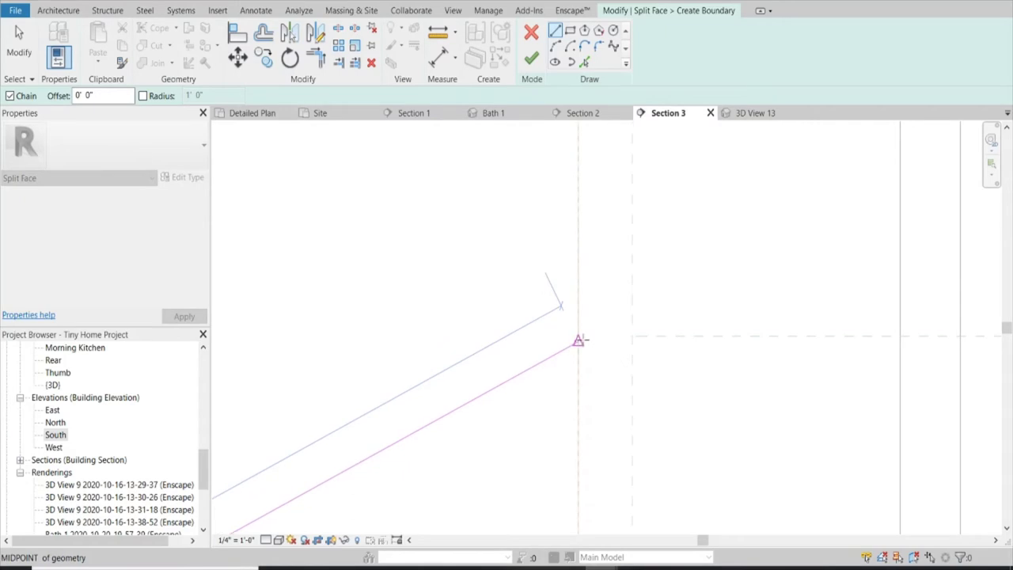
pyautogui.scroll(-2, 580, 340)
pyautogui.scroll(-2, 445, 357)
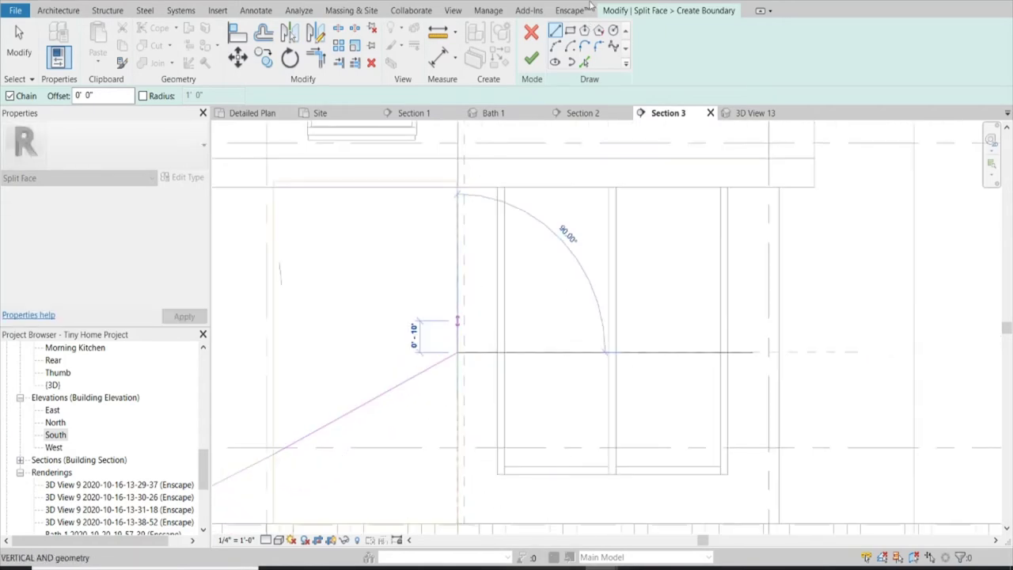
pyautogui.click(531, 57)
pyautogui.scroll(-3, 538, 317)
pyautogui.scroll(2, 531, 318)
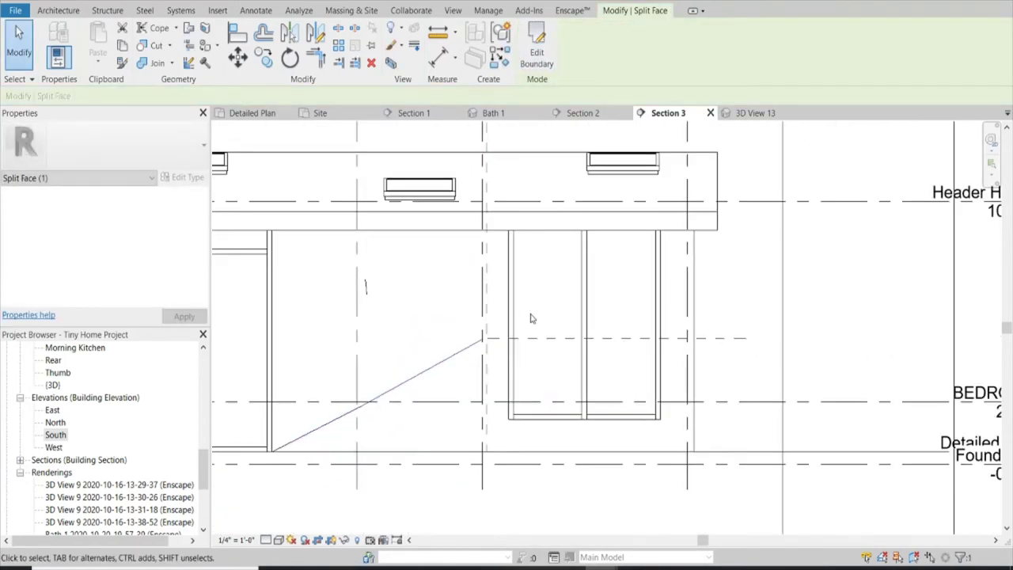
# Paint the strip below the diagonal with VERTICAL WHITE EXT TINY HOME using PT.
pyautogui.scroll(-2, 322, 237)
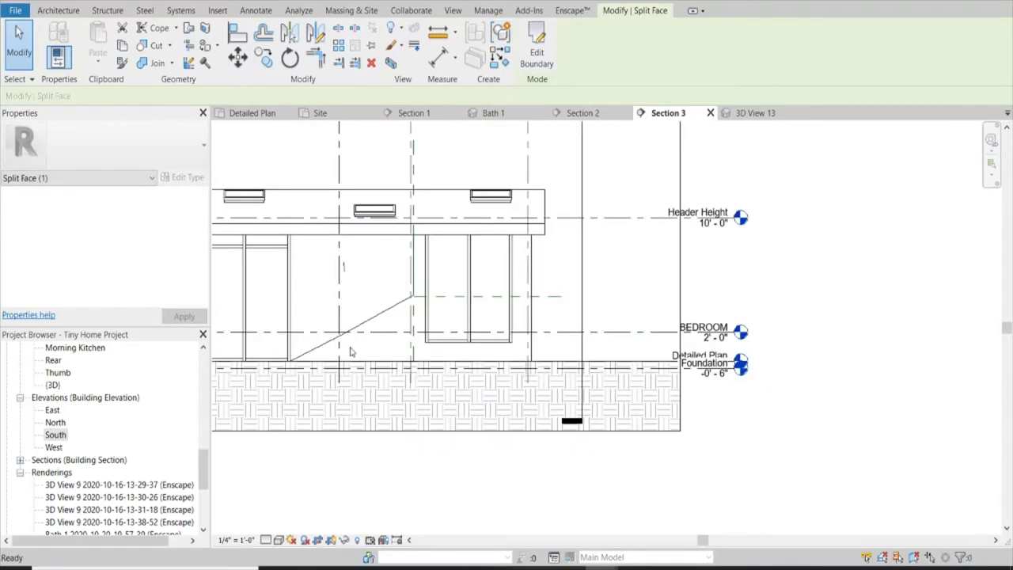
pyautogui.press('p')
pyautogui.press('t')
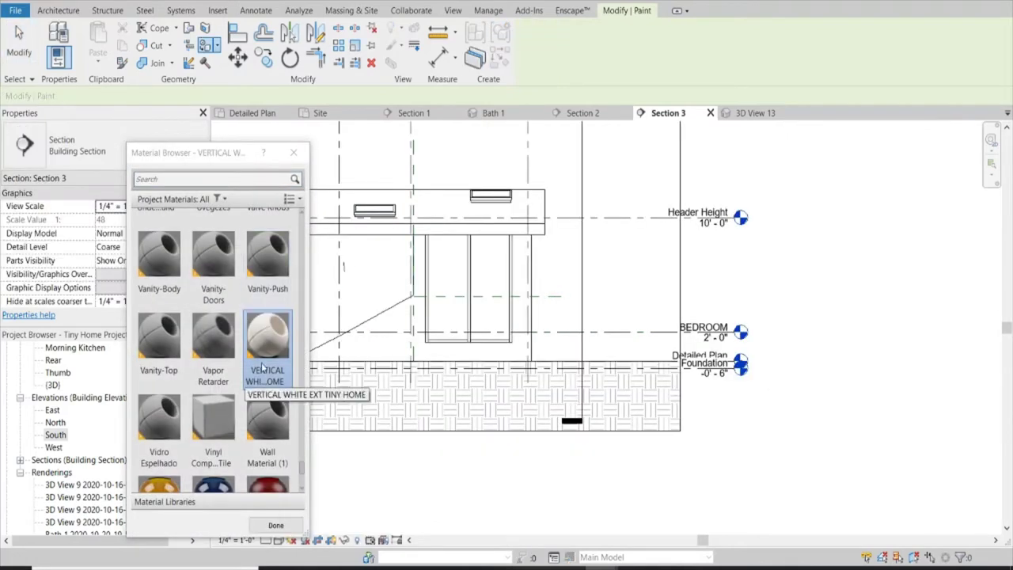
pyautogui.scroll(3, 263, 398)
pyautogui.scroll(3, 265, 412)
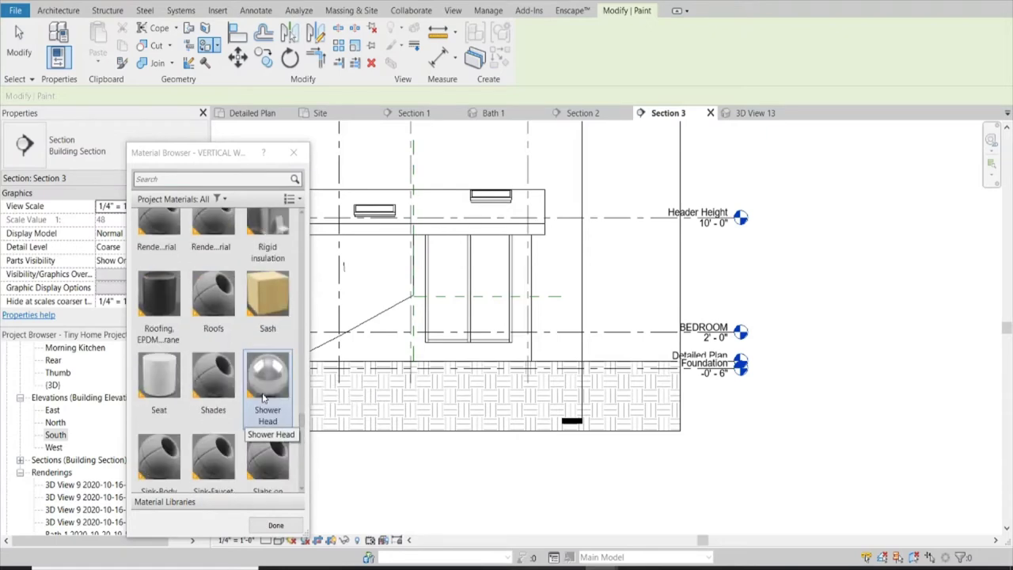
pyautogui.click(198, 177)
pyautogui.write('HOR')
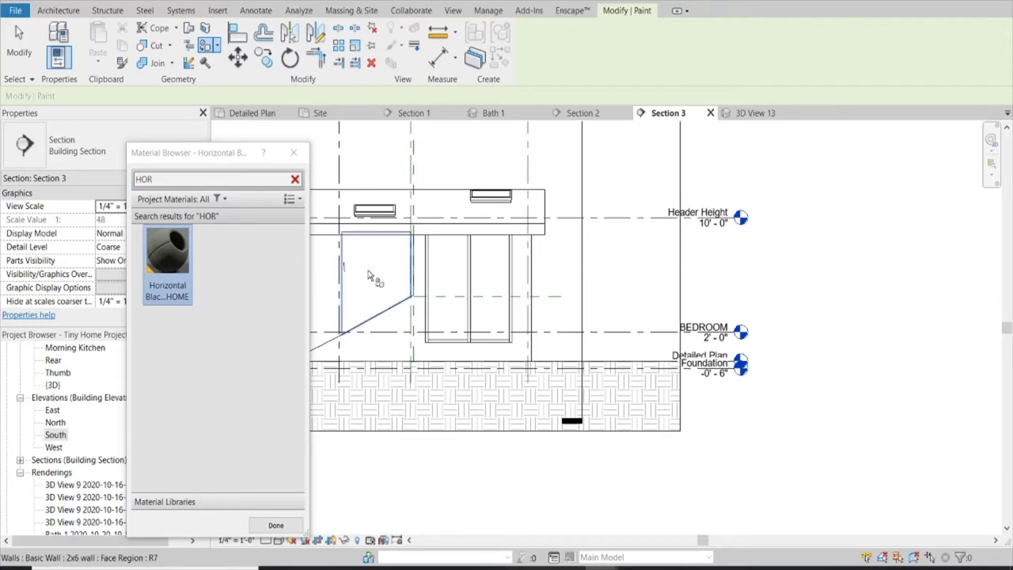
pyautogui.scroll(-2, 413, 288)
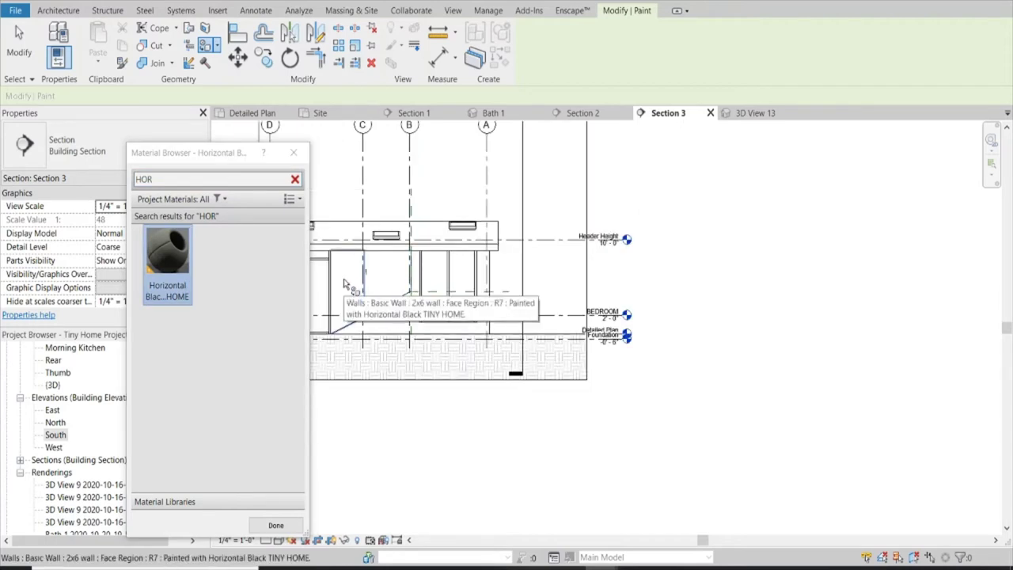
pyautogui.scroll(1, 344, 283)
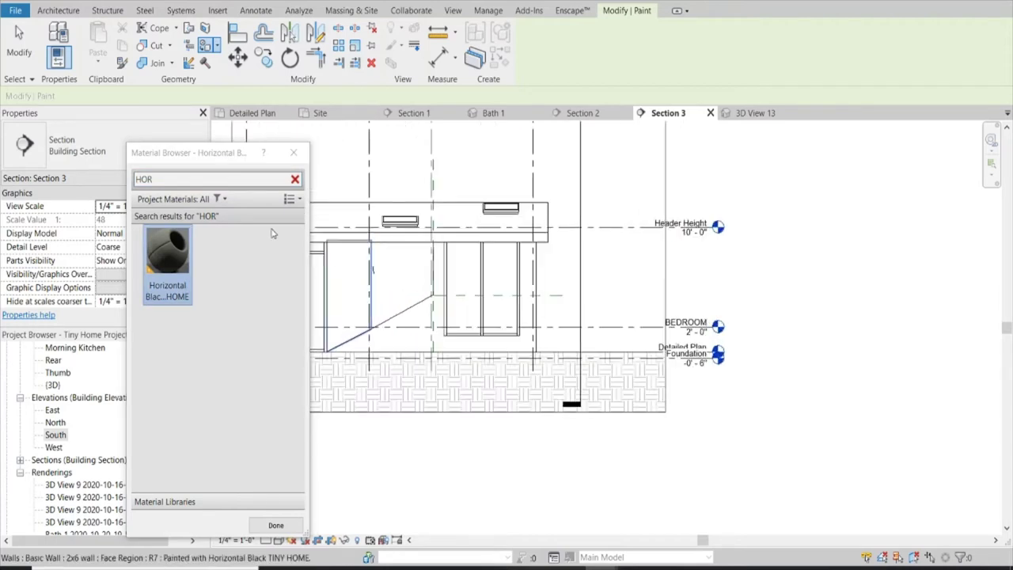
pyautogui.click(214, 182)
pyautogui.write('VERT')
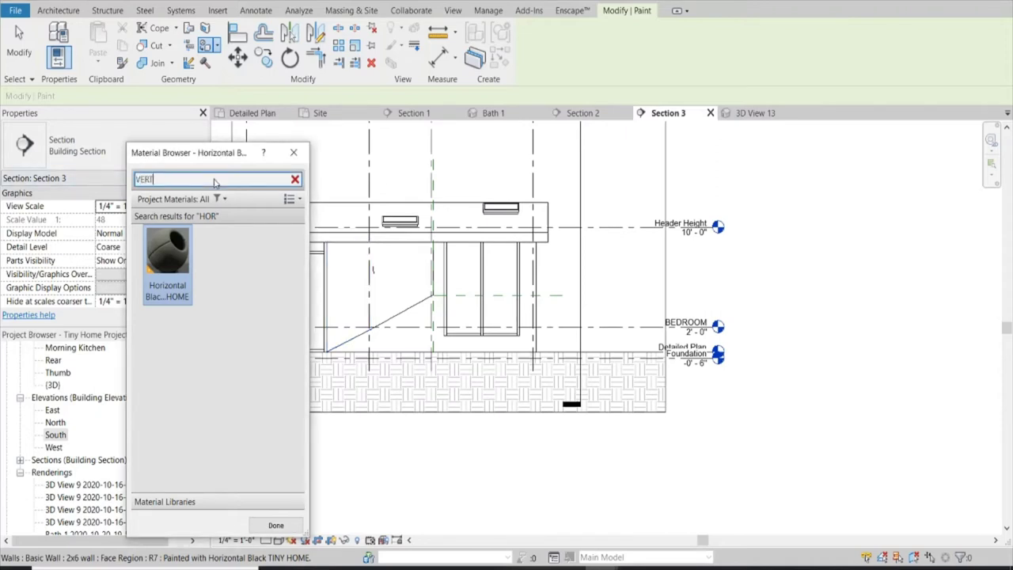
pyautogui.click(167, 253)
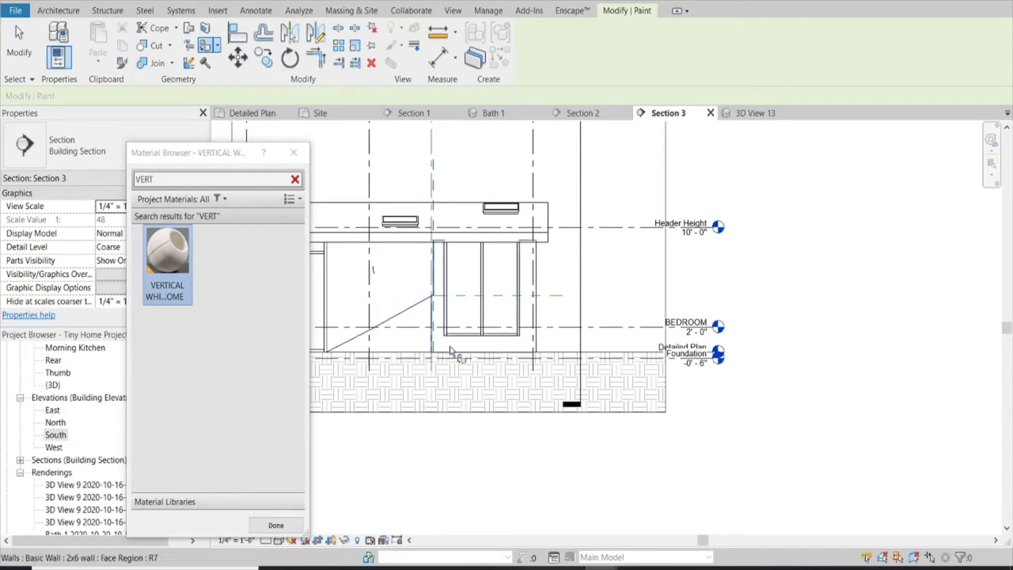
pyautogui.click(450, 351)
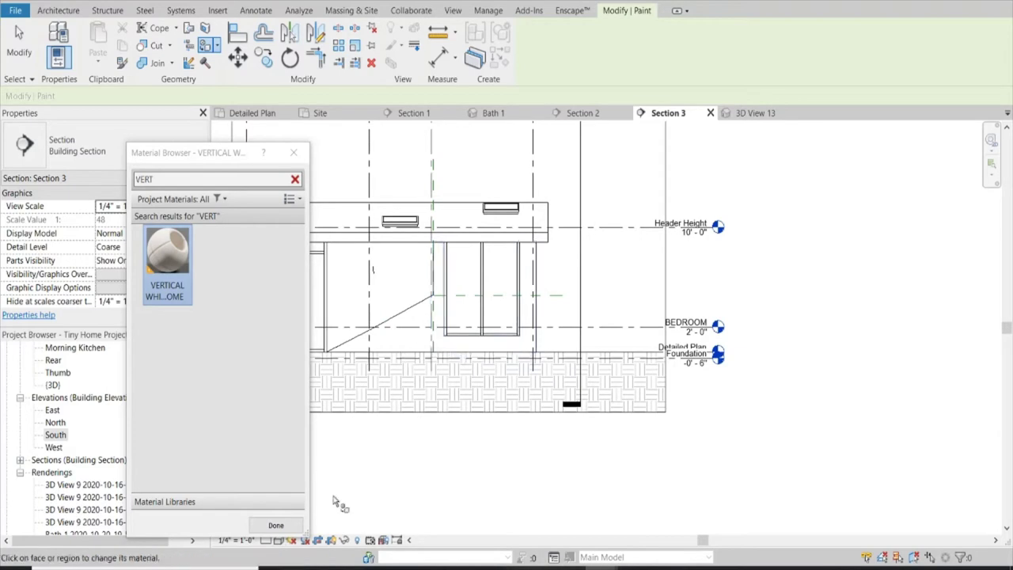
pyautogui.click(275, 525)
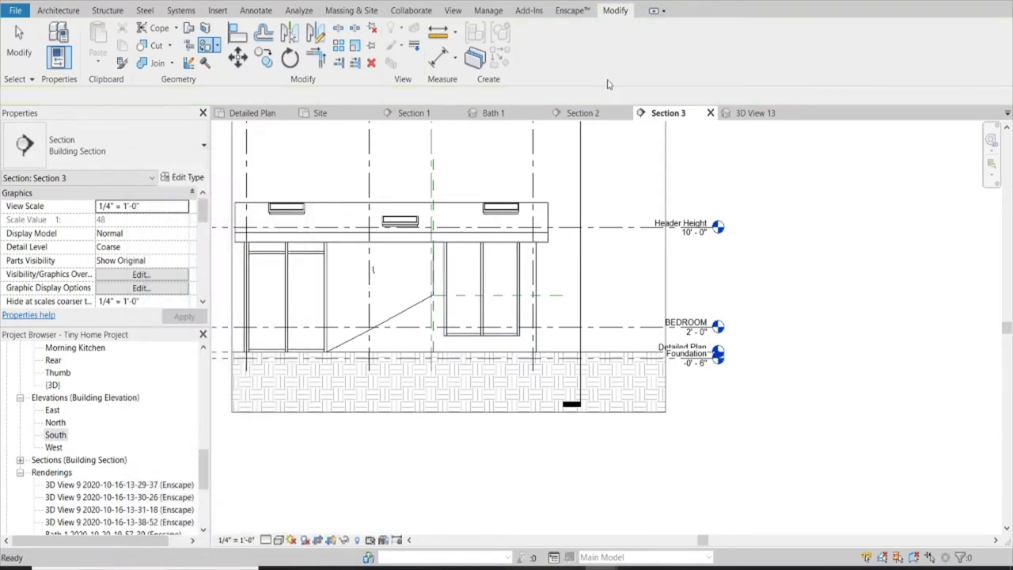
# Check the black-over-white diagonal wall finish in Enscape, close up and then from above.
pyautogui.click(673, 515)
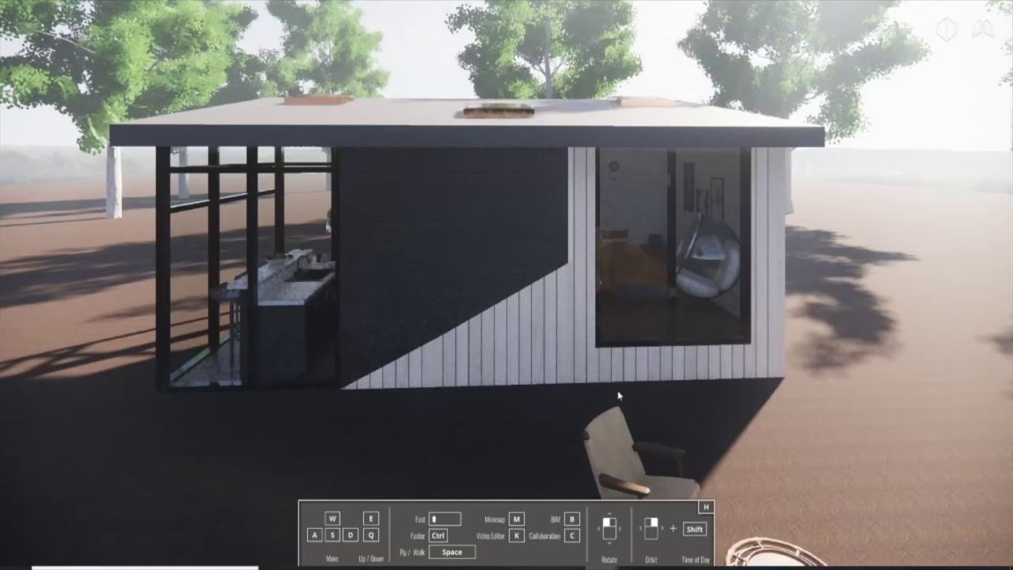
pyautogui.moveTo(593, 301); pyautogui.dragTo(570, 277)
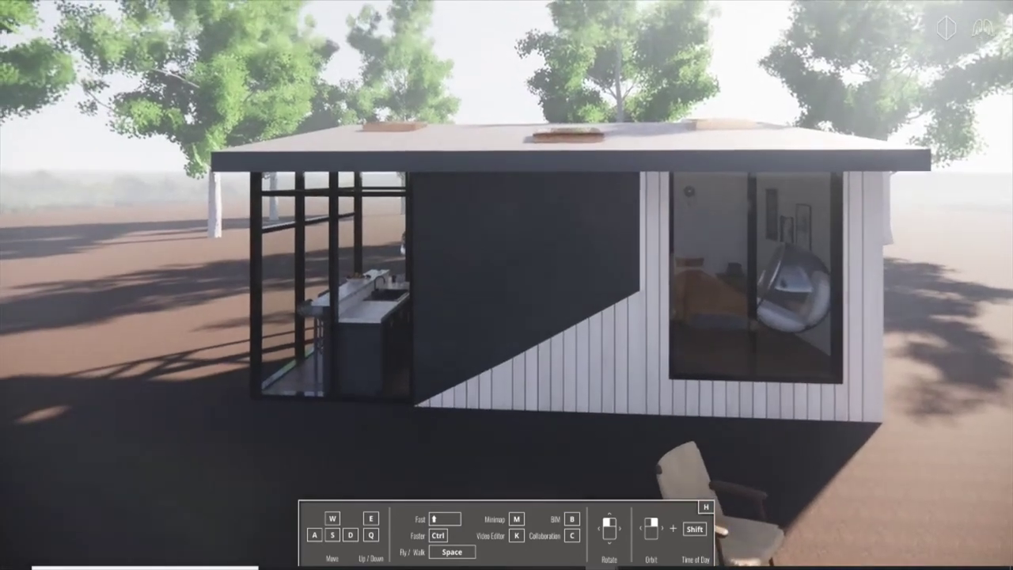
pyautogui.press('w')
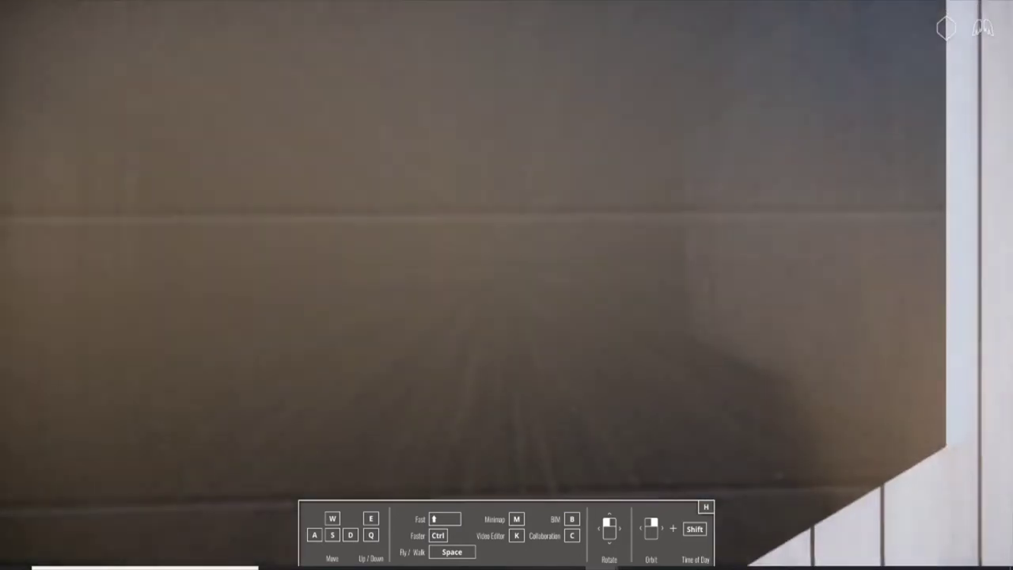
pyautogui.press('s')
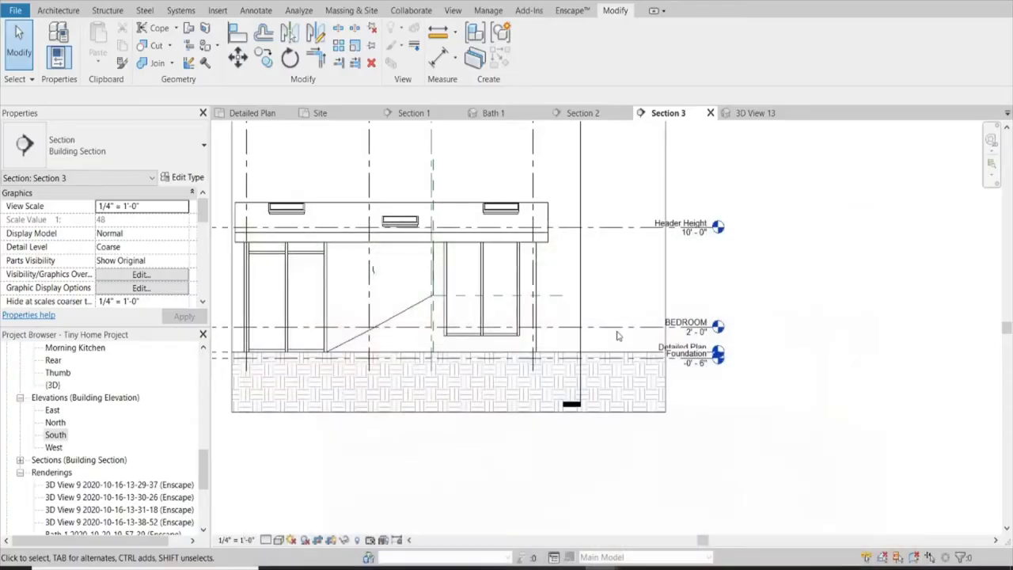
# Pick Horizontal Black TINY HOME in Paint (PT), exit painting, and return to Enscape.
pyautogui.scroll(5, 408, 257)
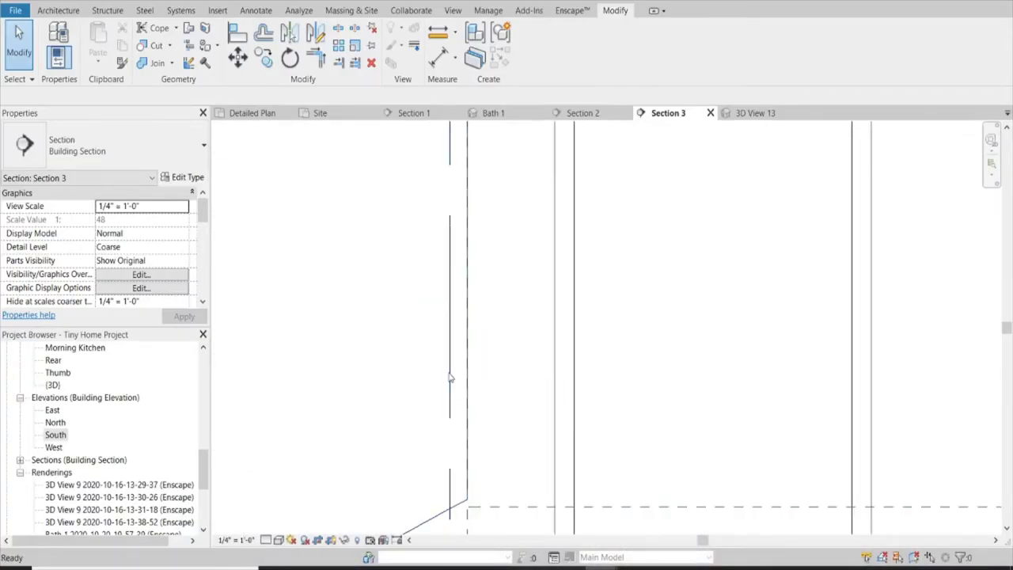
pyautogui.press('p')
pyautogui.press('t')
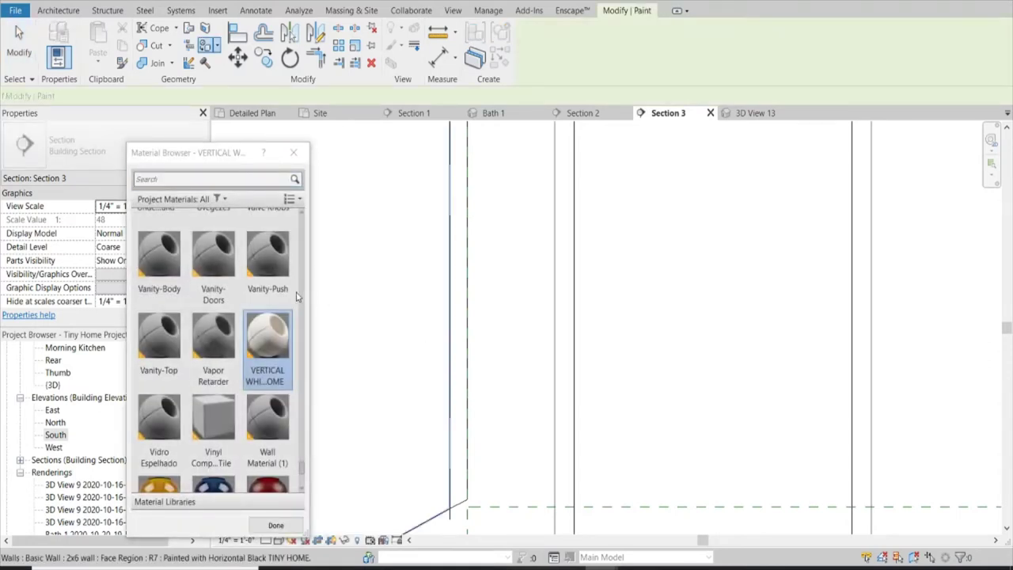
pyautogui.scroll(1, 214, 324)
pyautogui.click(184, 177)
pyautogui.write('HOR')
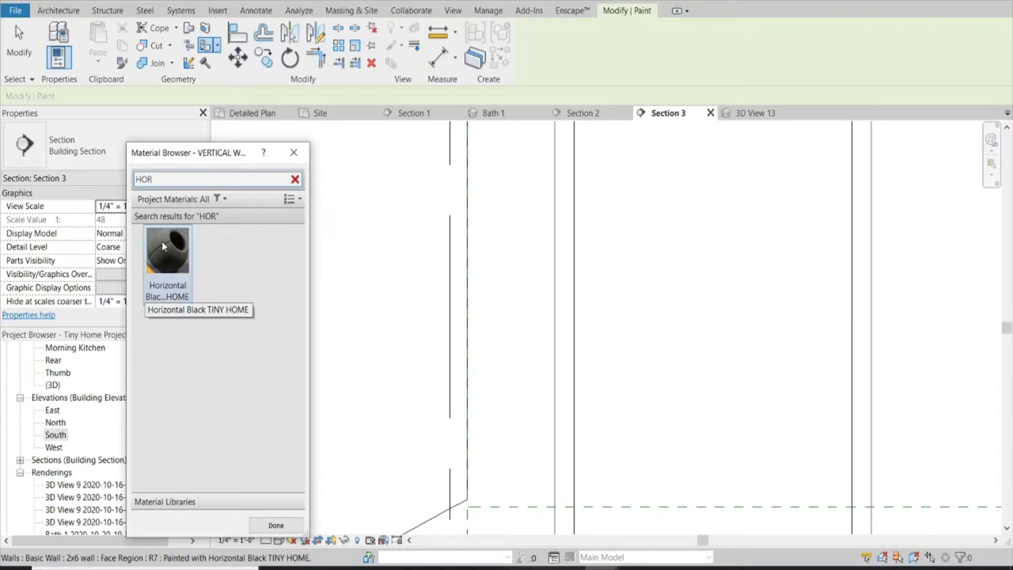
pyautogui.click(162, 241)
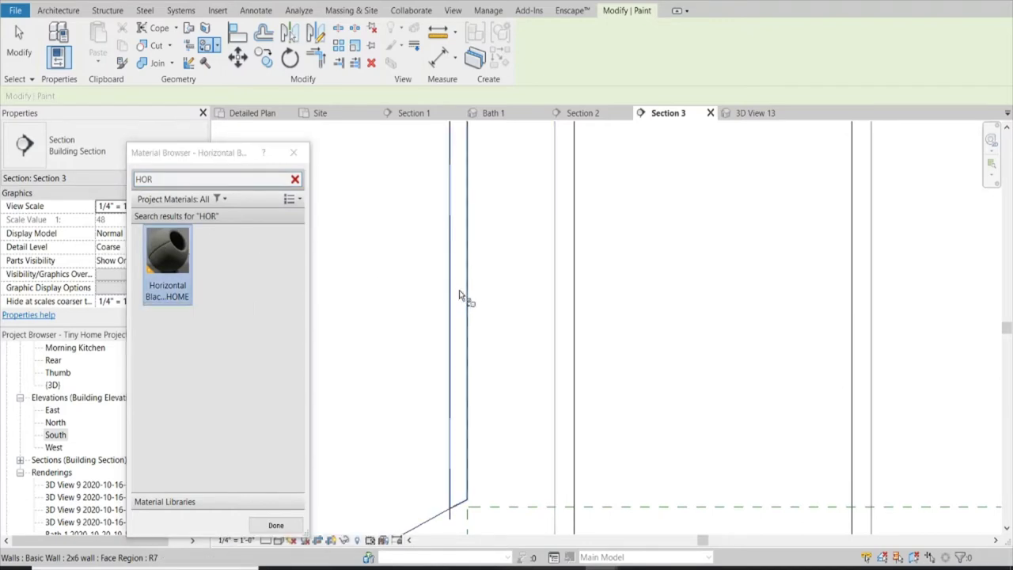
pyautogui.click(298, 523)
pyautogui.press('Escape')
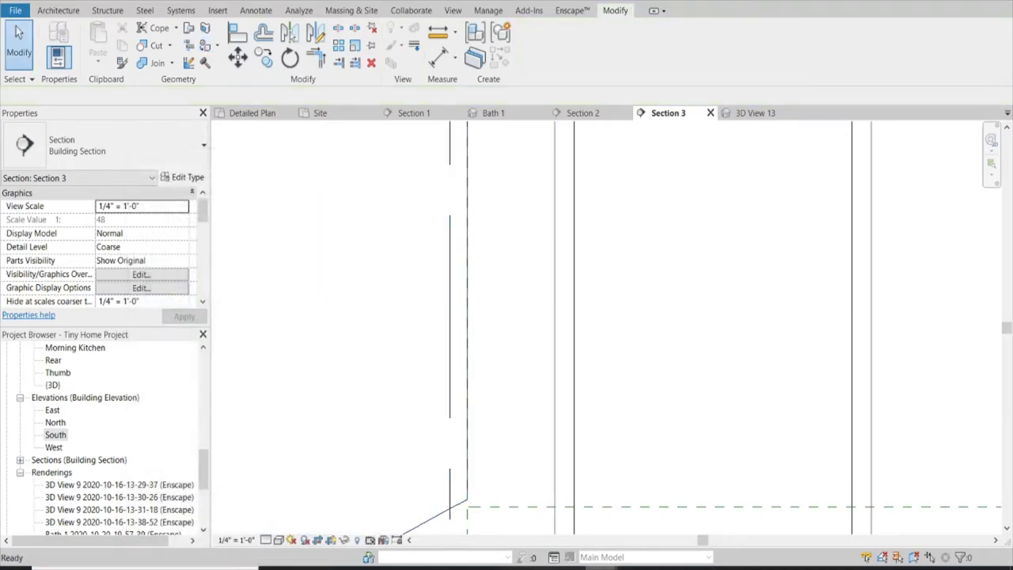
pyautogui.click(637, 530)
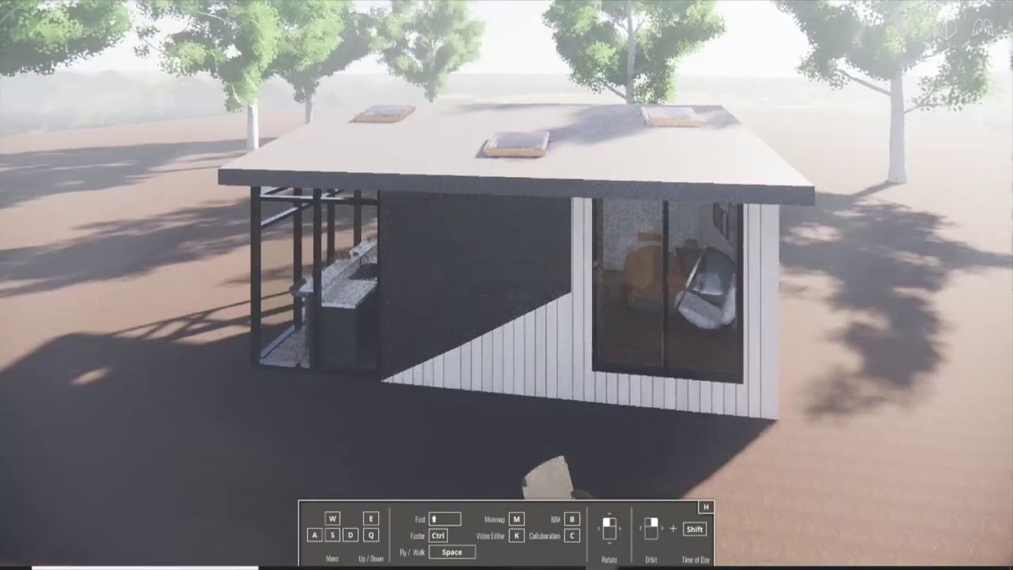
# Fly around the tiny home past its rocks, chairs and parked car, then orbit the trench drain.
pyautogui.press('s')
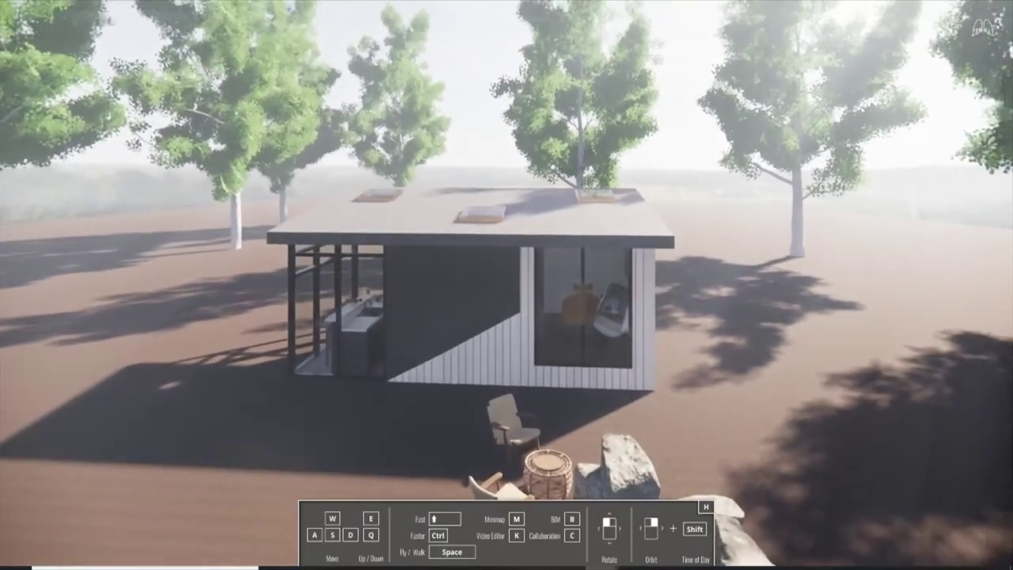
pyautogui.press('w')
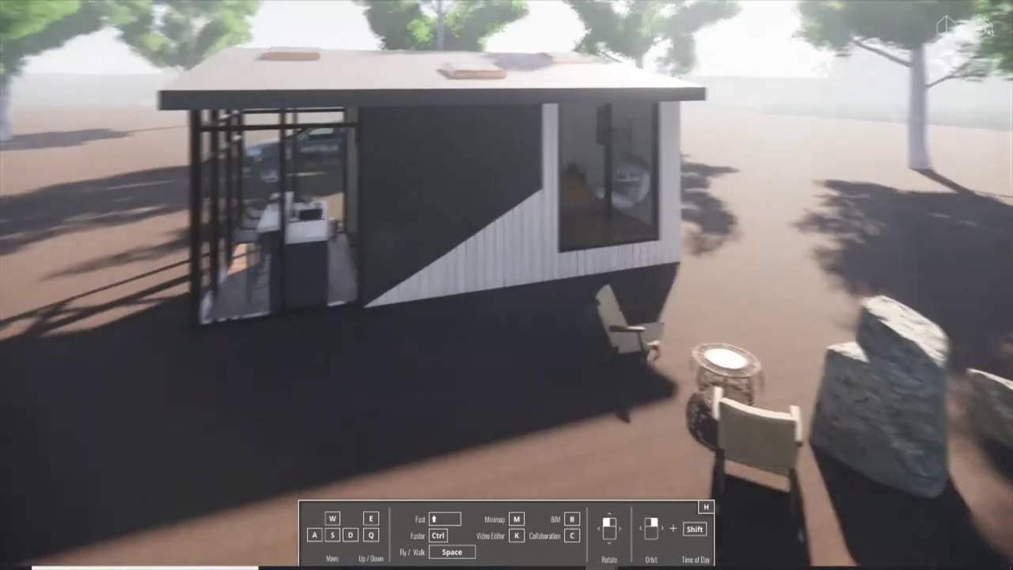
pyautogui.press('w')
pyautogui.press('d')
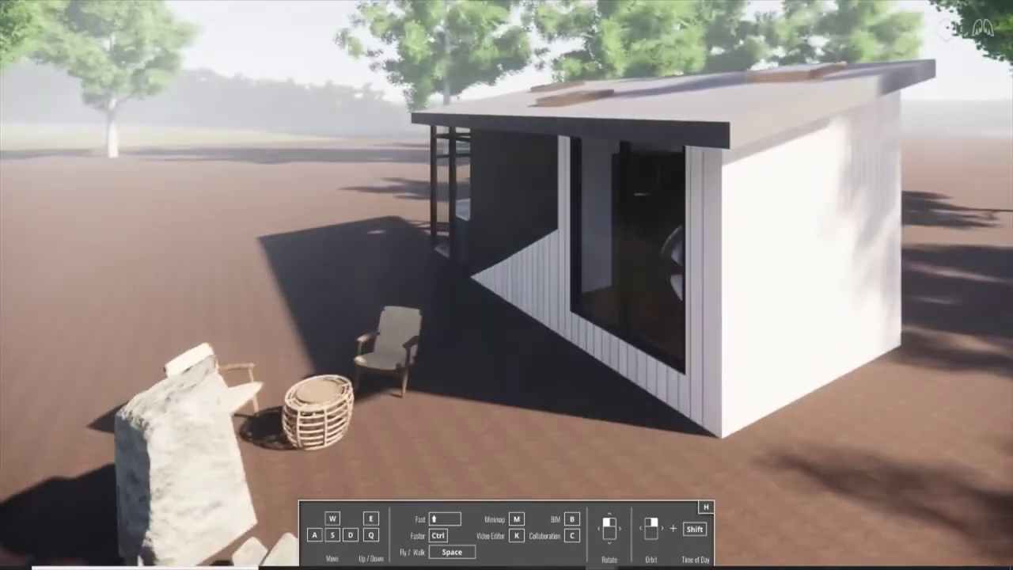
pyautogui.press('d')
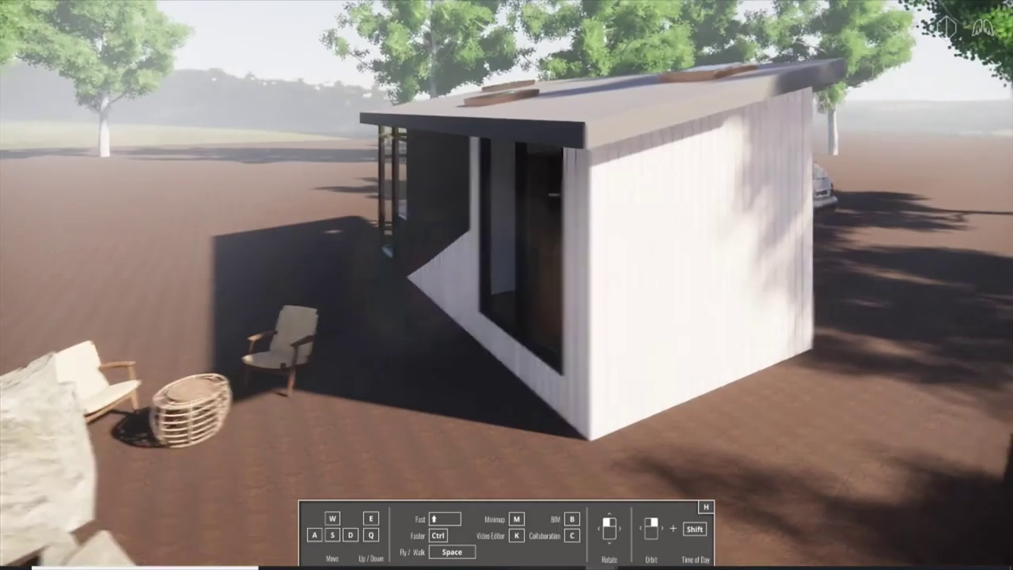
pyautogui.press('s')
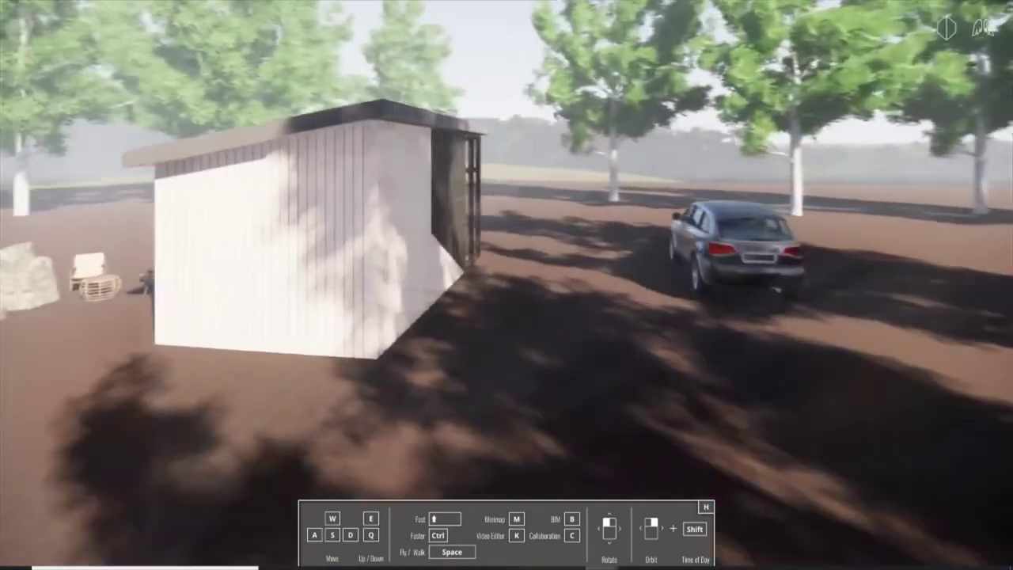
pyautogui.press('d')
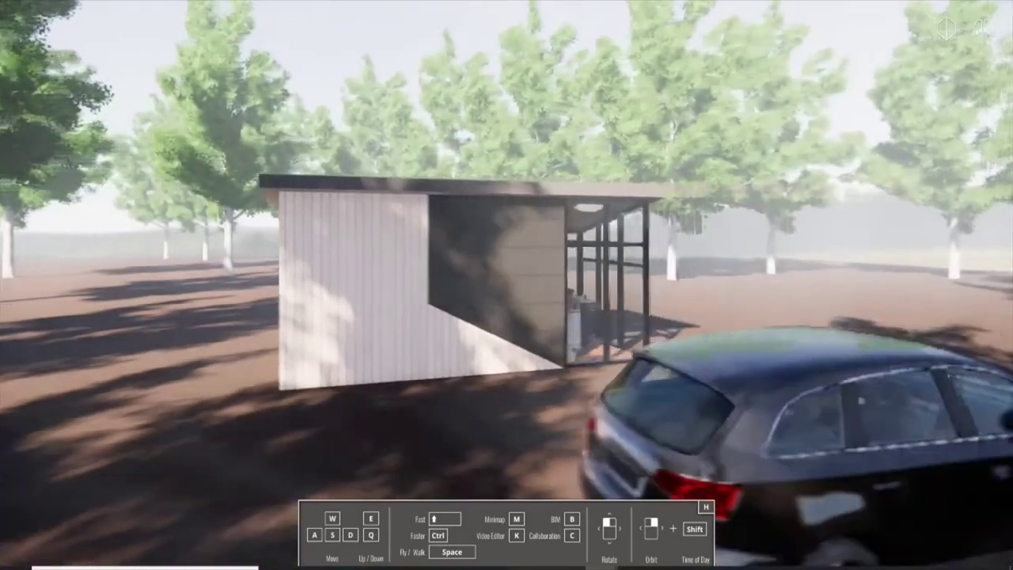
pyautogui.press('d')
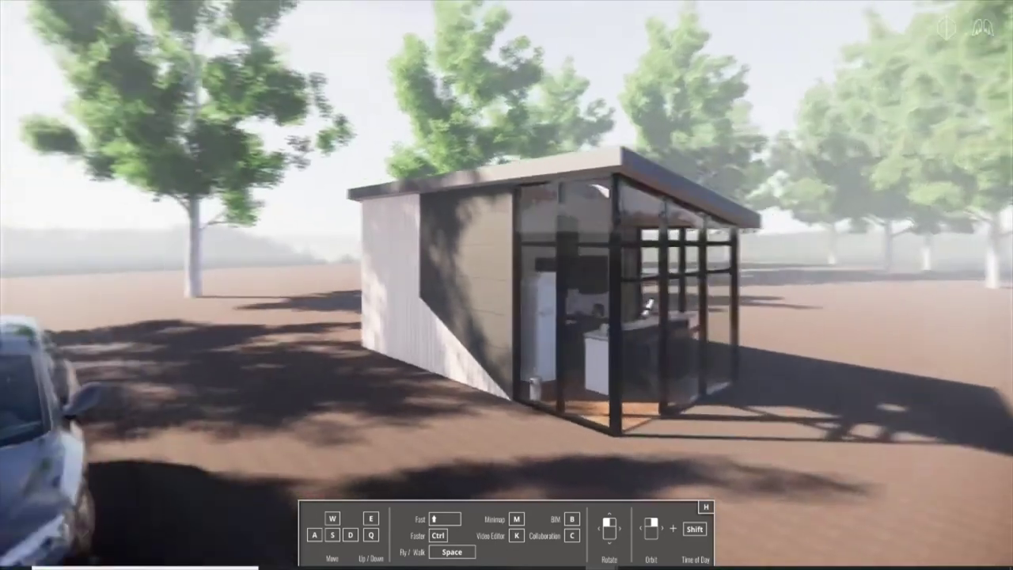
pyautogui.press('d')
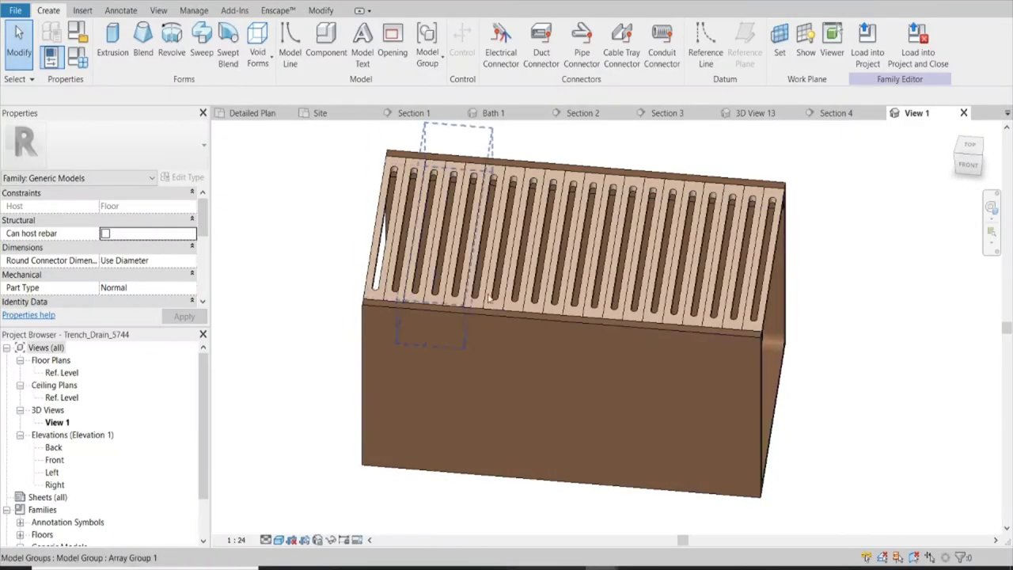
pyautogui.keyDown('shift'); pyautogui.moveTo(488, 297); pyautogui.dragTo(632, 312, button='middle'); pyautogui.keyUp('shift')
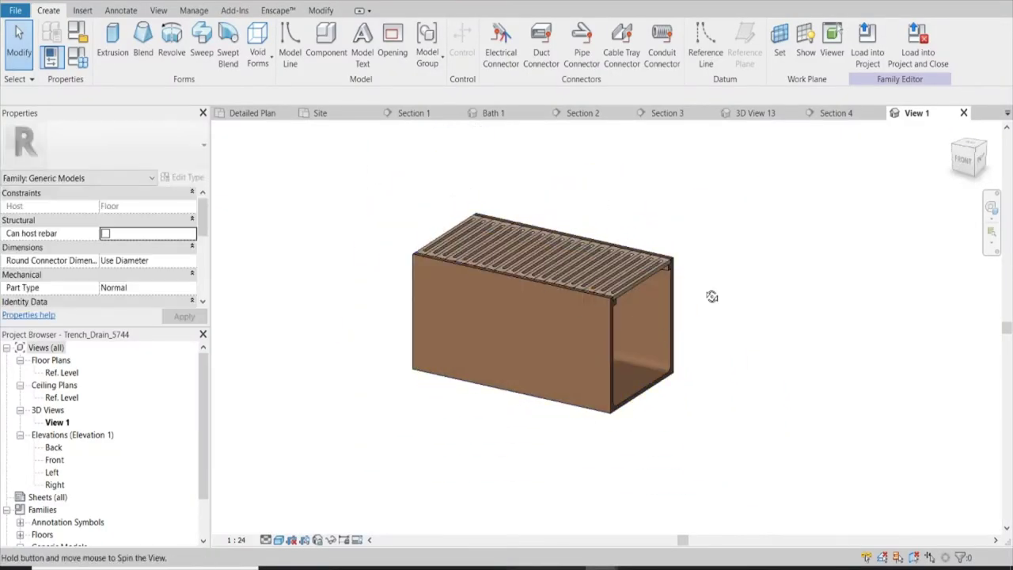
# Orbit the trench drain, load it into the Tiny Home project, and start a new floor.
pyautogui.keyDown('shift'); pyautogui.moveTo(713, 294); pyautogui.dragTo(639, 308, button='middle'); pyautogui.keyUp('shift')
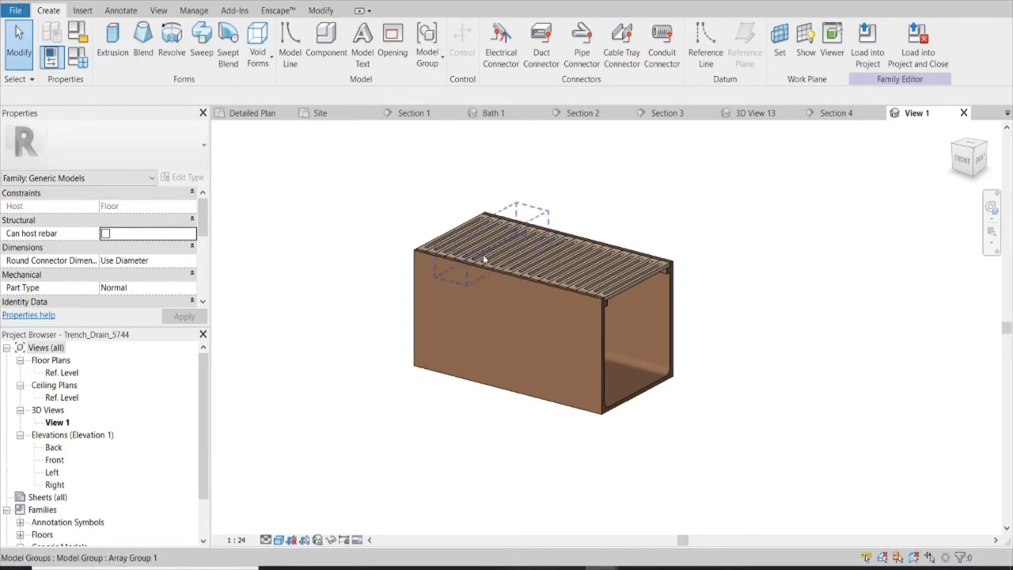
pyautogui.click(918, 43)
pyautogui.click(914, 41)
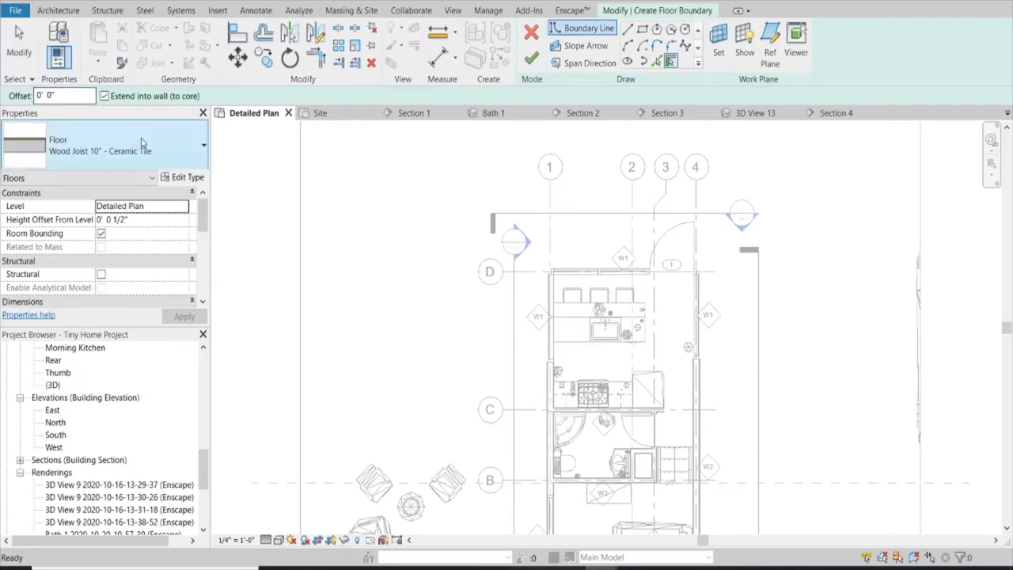
# Choose the LW Concrete on Metal Deck floor type and draw the 12'-4" front boundary line.
pyautogui.click(141, 143)
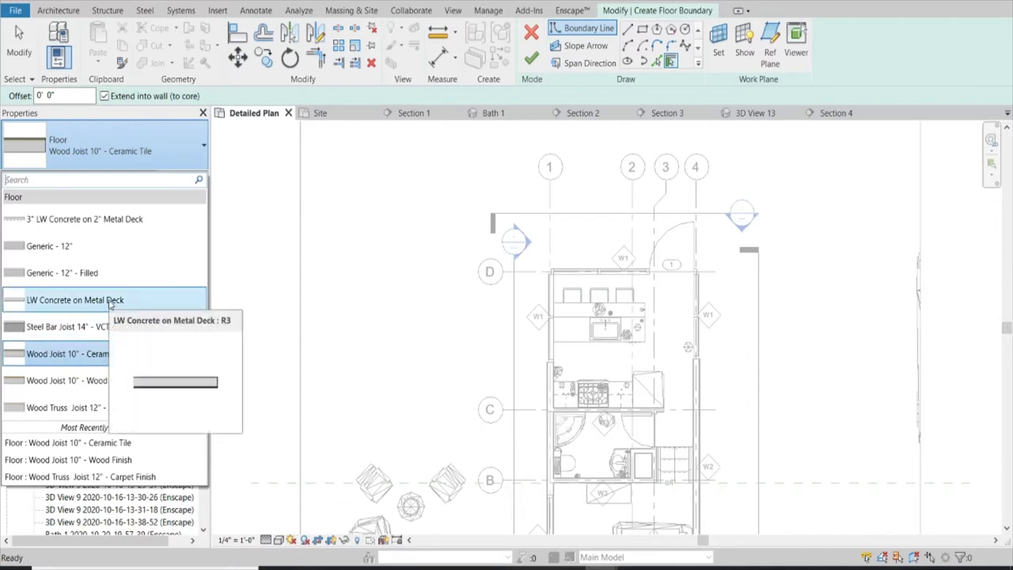
pyautogui.press('Escape')
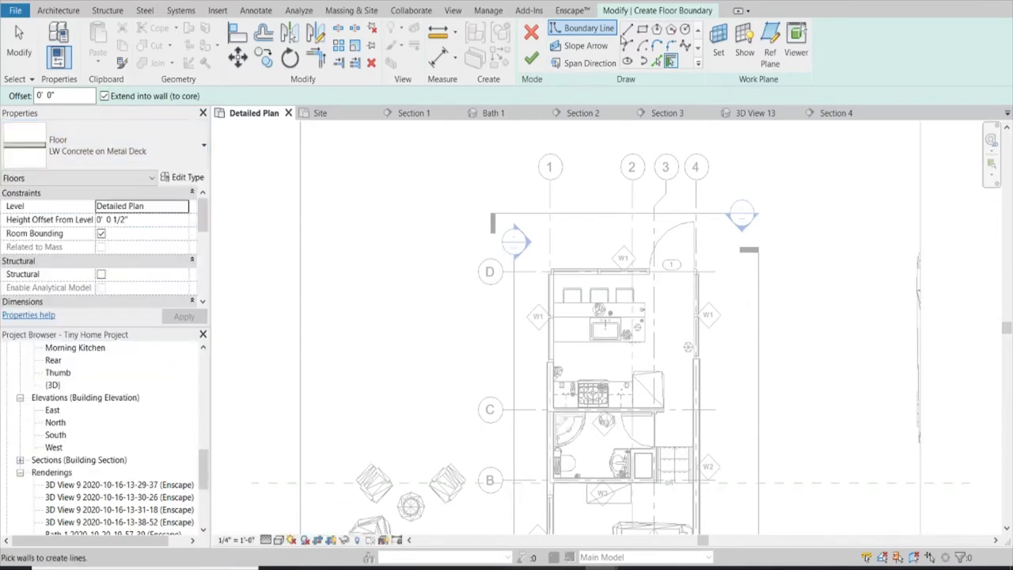
pyautogui.scroll(5, 522, 237)
pyautogui.press('l')
pyautogui.press('i')
pyautogui.scroll(-2, 474, 277)
pyautogui.click(368, 254)
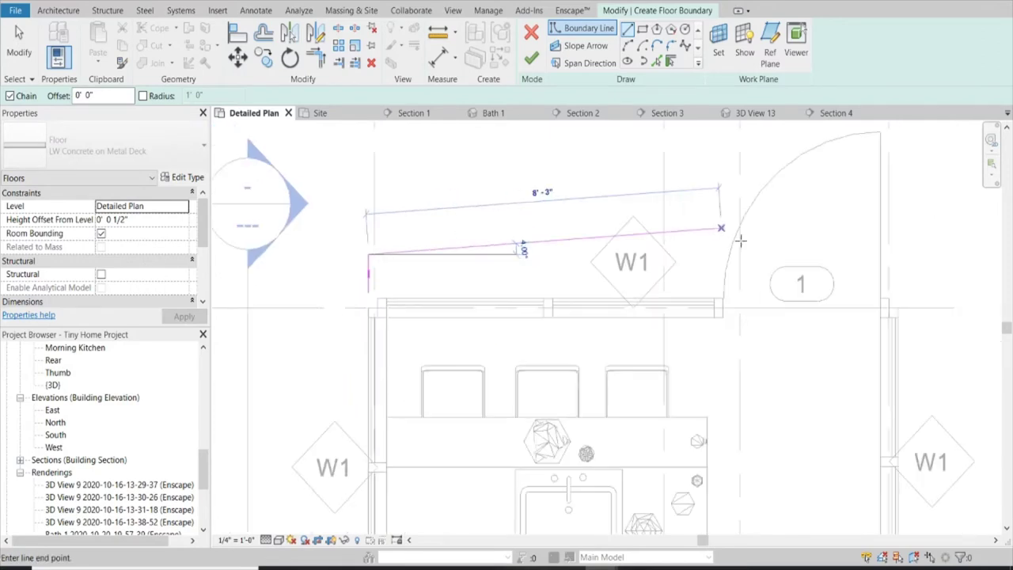
pyautogui.click(907, 254)
pyautogui.press('Escape')
pyautogui.press('Escape')
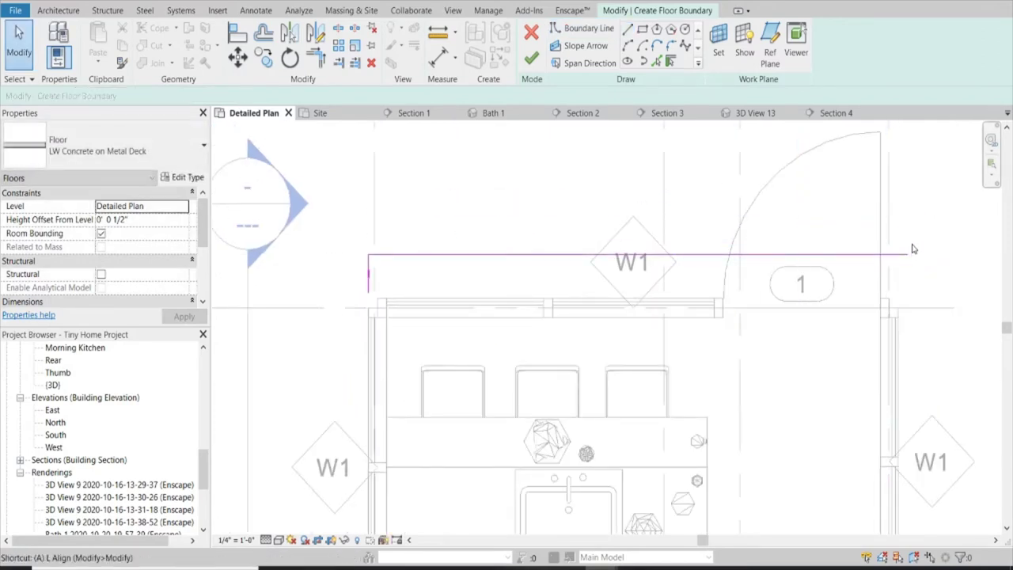
# Align the boundary line's end to the wall face.
pyautogui.scroll(2, 906, 327)
pyautogui.click(900, 340)
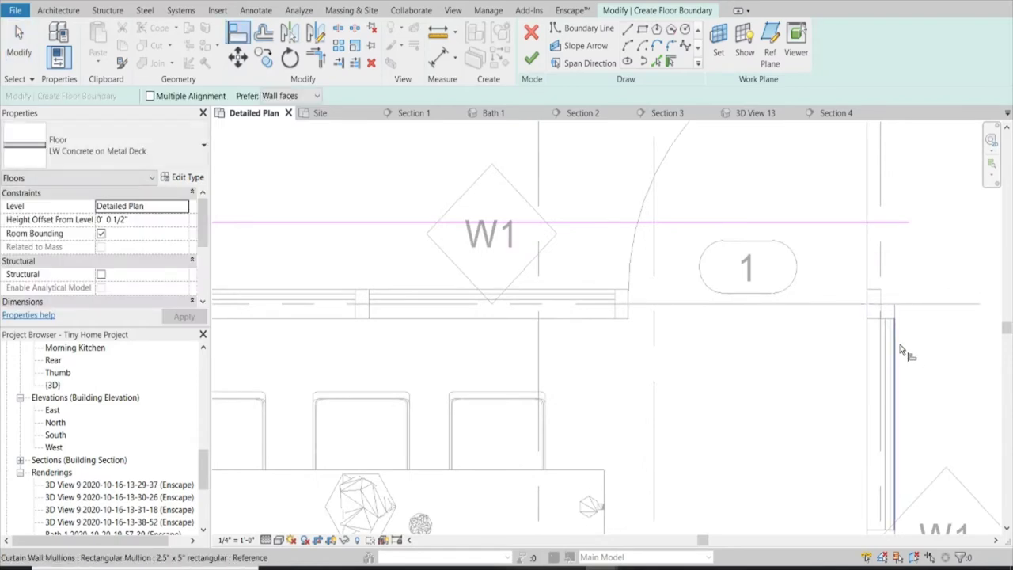
pyautogui.click(908, 226)
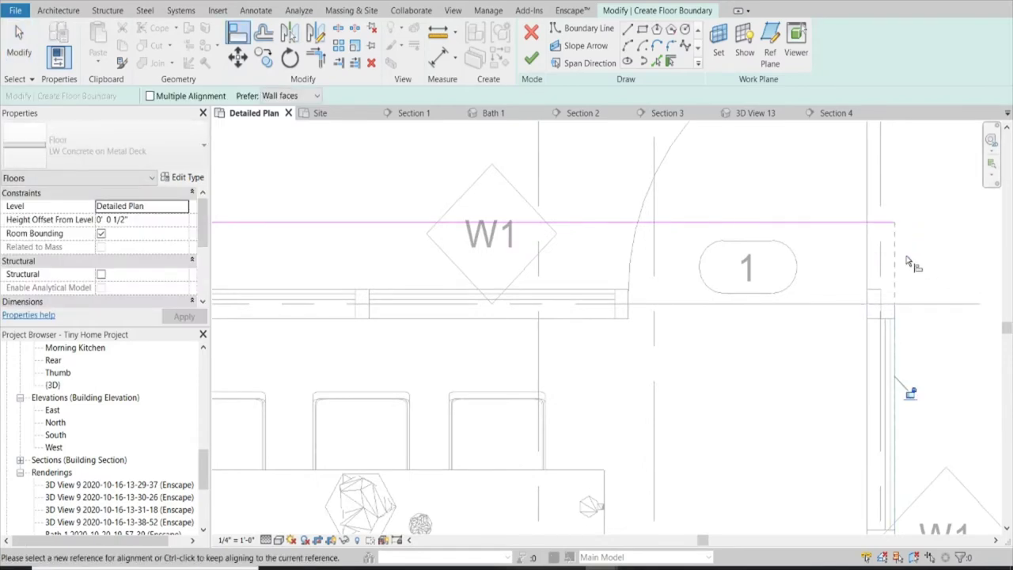
pyautogui.scroll(-3, 907, 389)
pyautogui.press('Escape')
pyautogui.press('Escape')
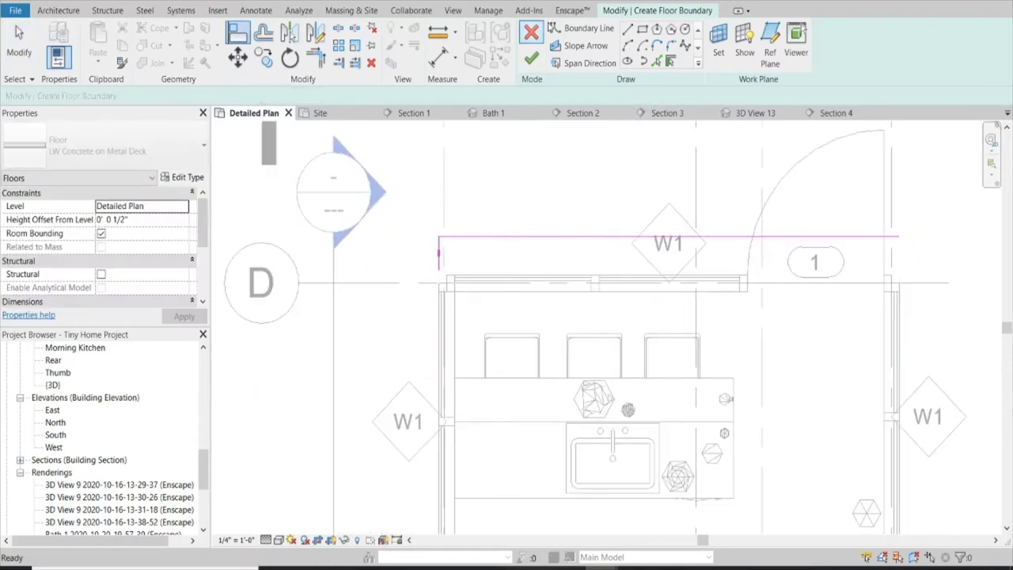
# Stretch the side boundary to the wall corner and extend the bottom line across the house front.
pyautogui.scroll(1, 445, 274)
pyautogui.scroll(3, 445, 274)
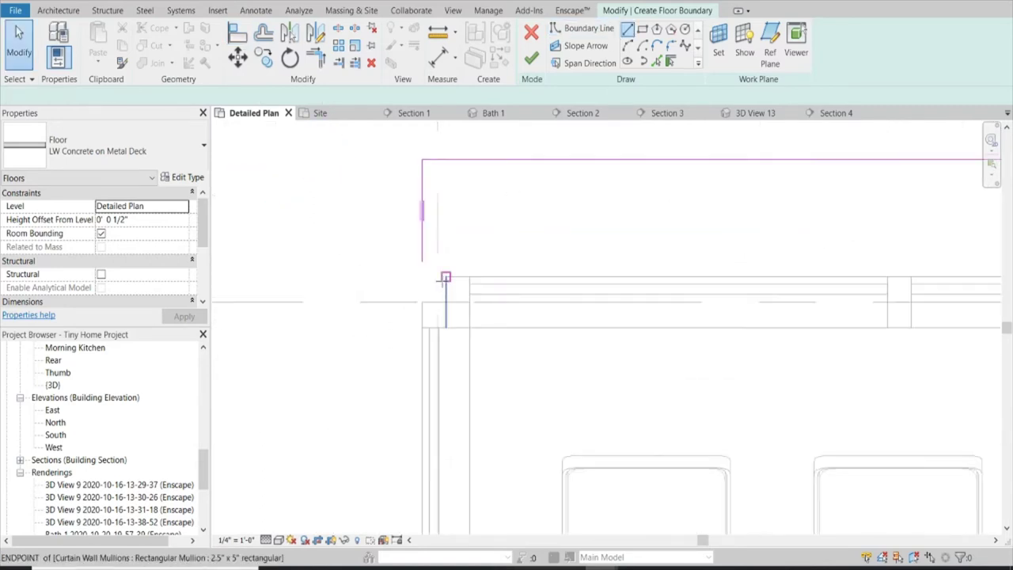
pyautogui.click(420, 279)
pyautogui.press('Escape')
pyautogui.press('Escape')
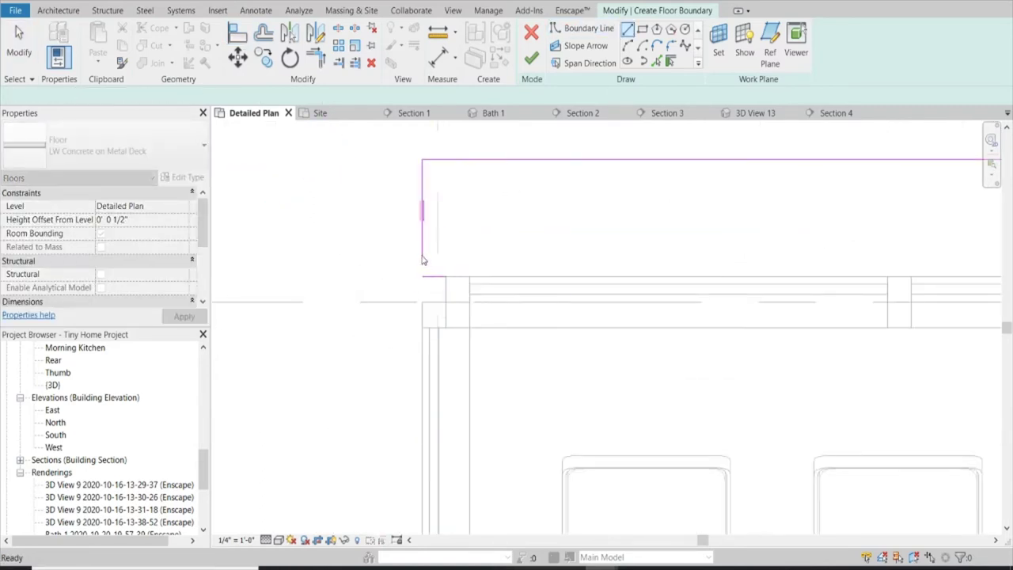
pyautogui.click(422, 253)
pyautogui.moveTo(422, 261); pyautogui.dragTo(421, 276)
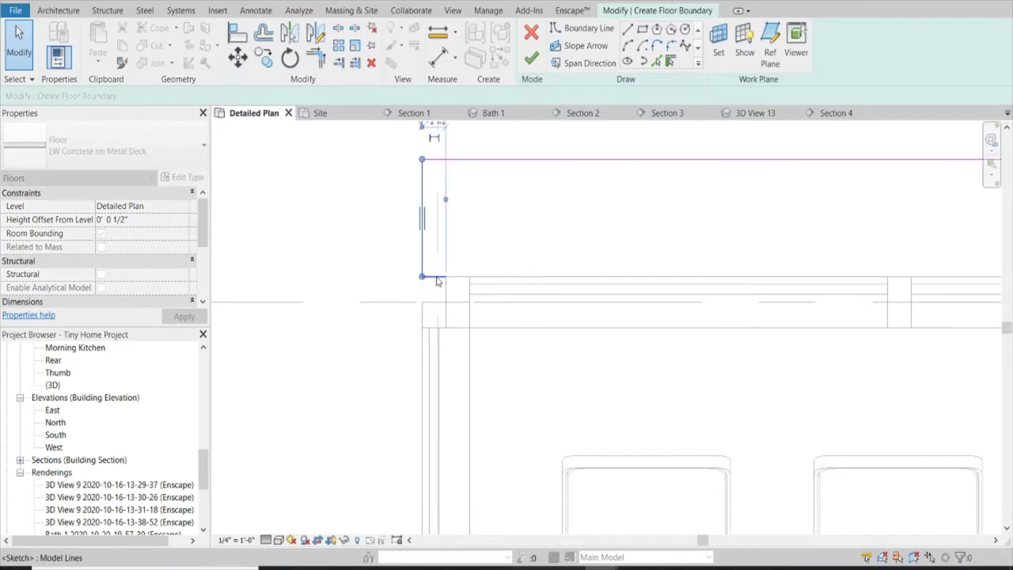
pyautogui.click(326, 288)
pyautogui.scroll(-3, 326, 288)
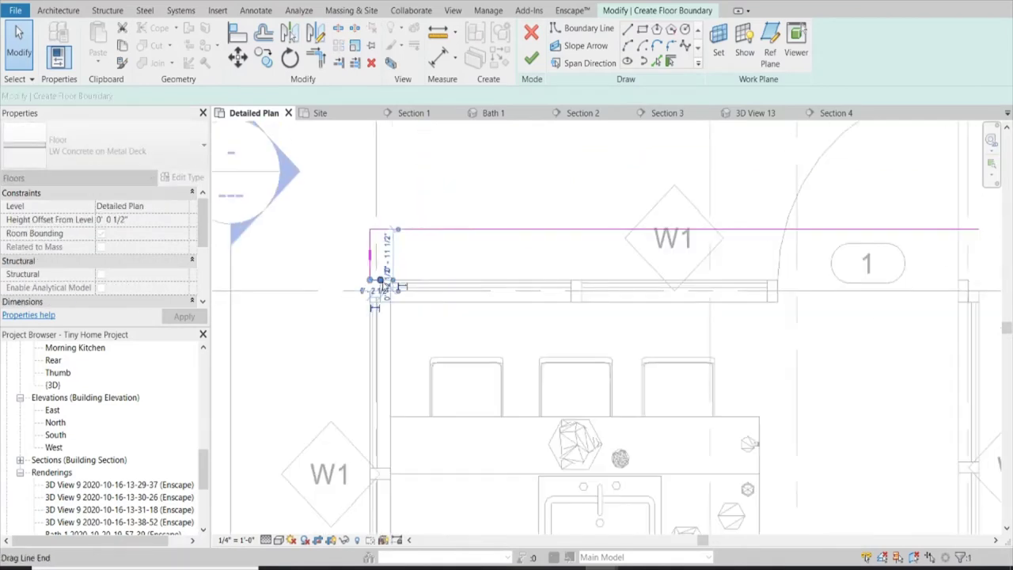
pyautogui.moveTo(384, 282); pyautogui.dragTo(979, 280)
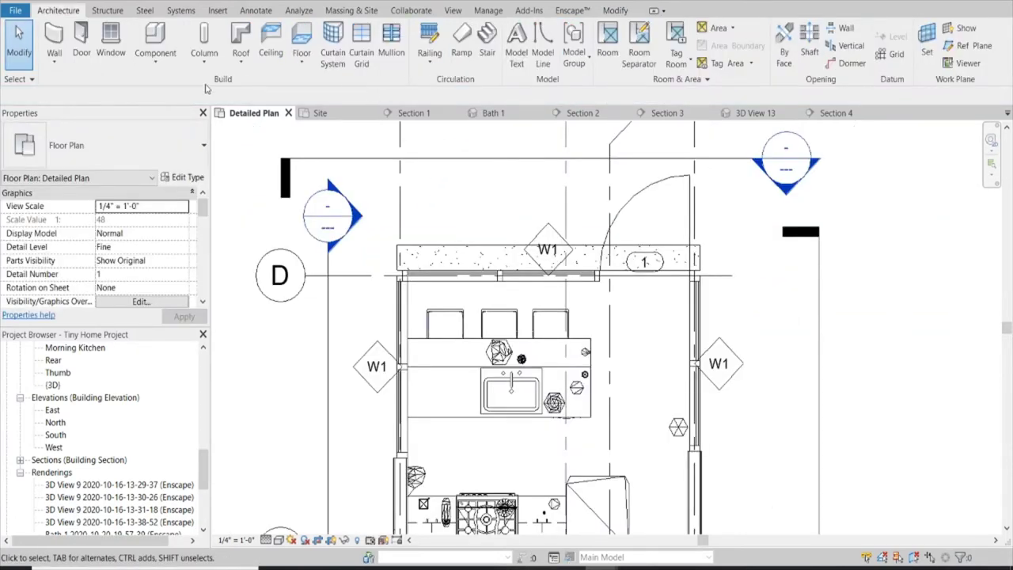
# Place a Trench_Drain_5744 component along the floor's top edge.
pyautogui.click(155, 36)
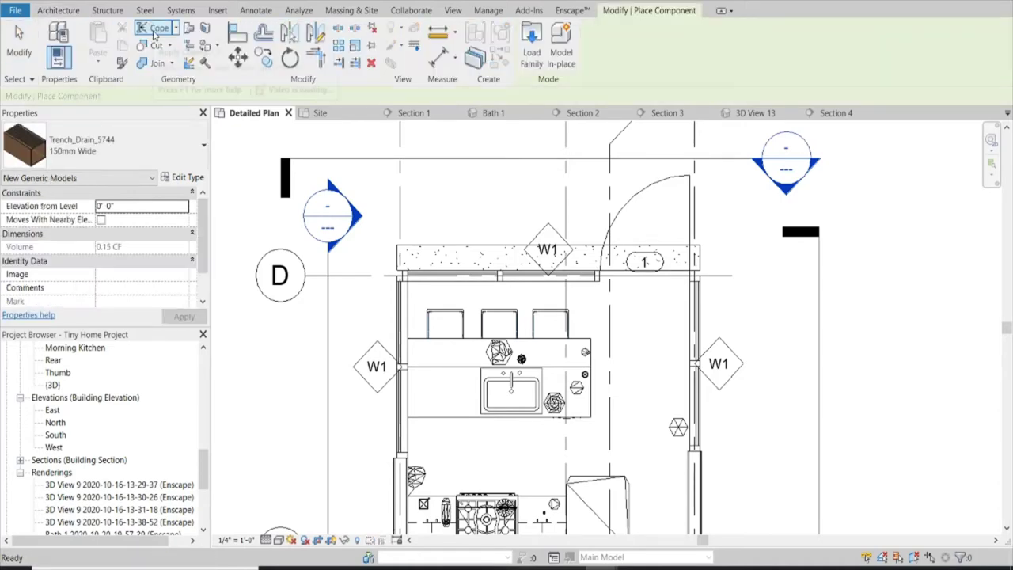
pyautogui.scroll(2, 424, 254)
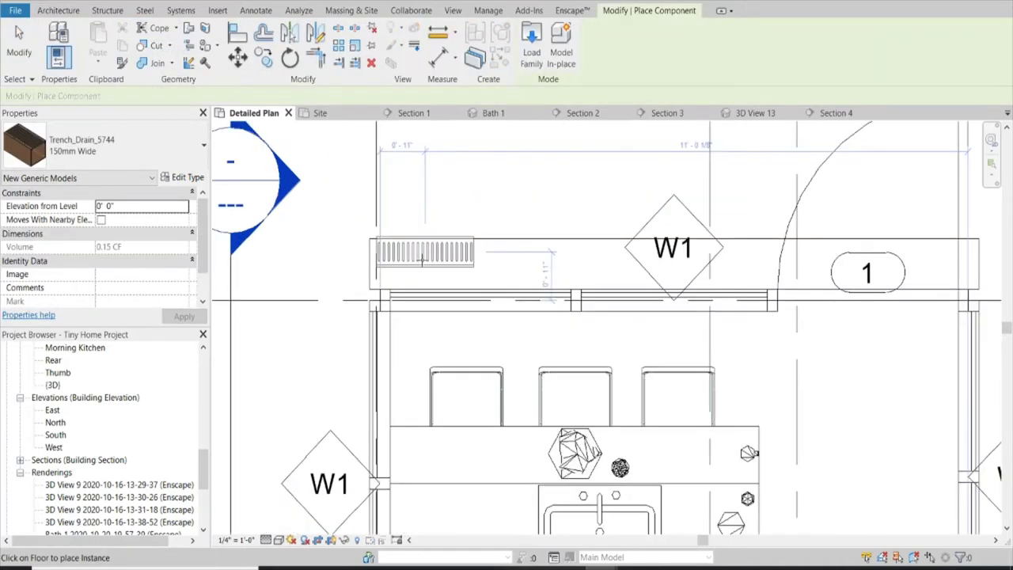
pyautogui.scroll(2, 425, 262)
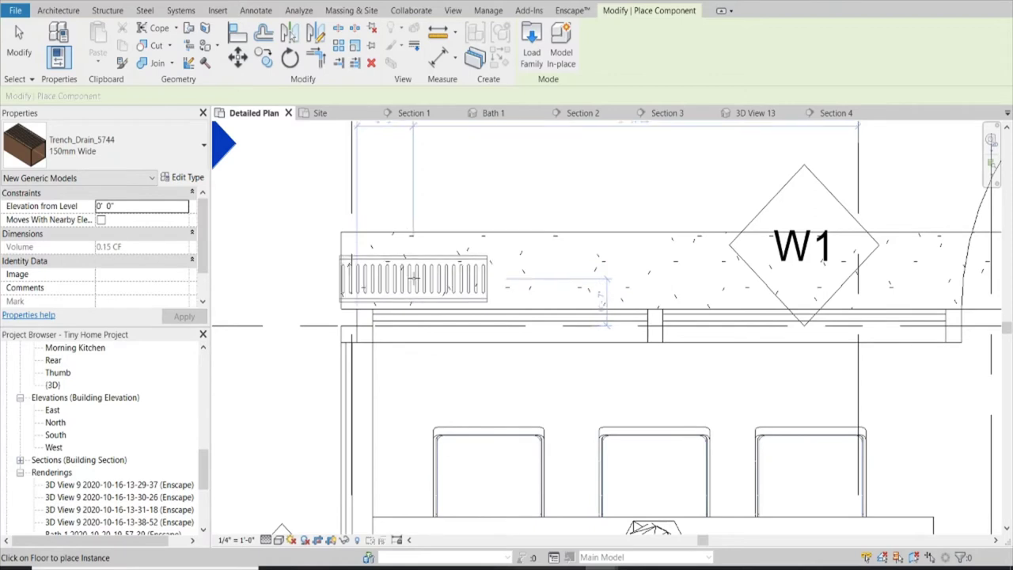
pyautogui.click(319, 274)
pyautogui.press('Escape')
pyautogui.press('Escape')
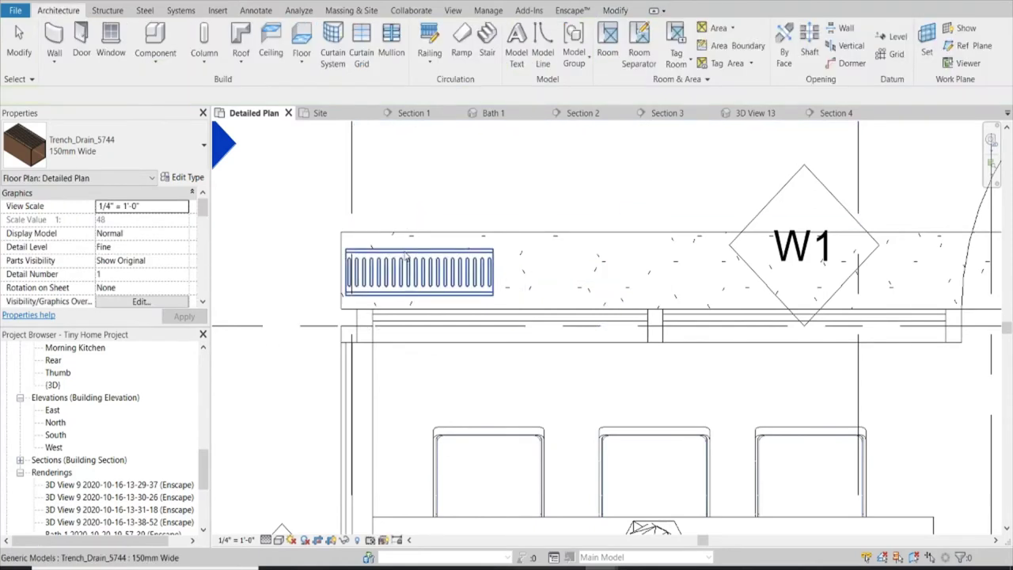
pyautogui.click(459, 253)
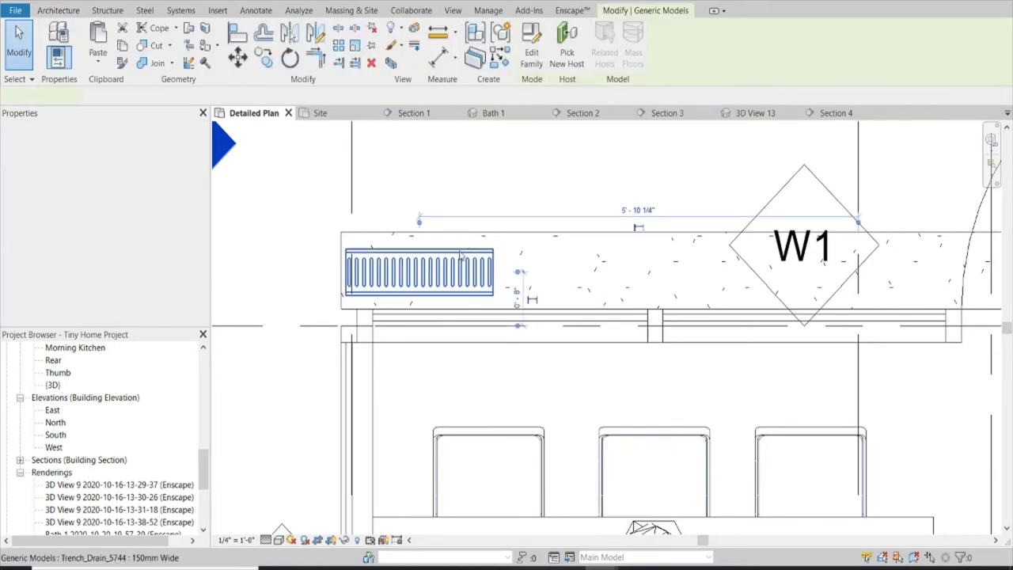
pyautogui.press('Escape')
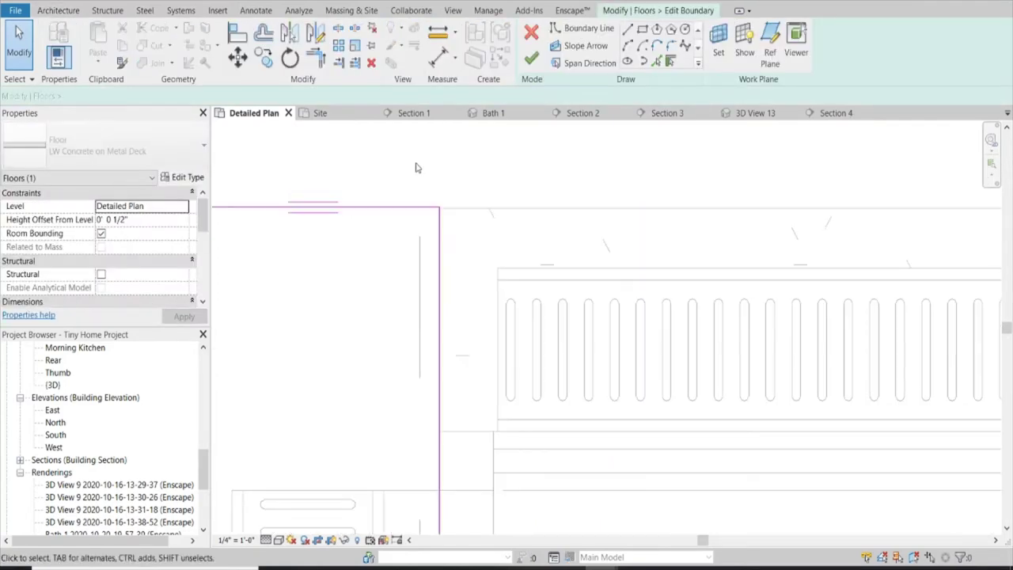
# Call up Align (AL), then switch over to the Enscape window.
pyautogui.press('a')
pyautogui.press('l')
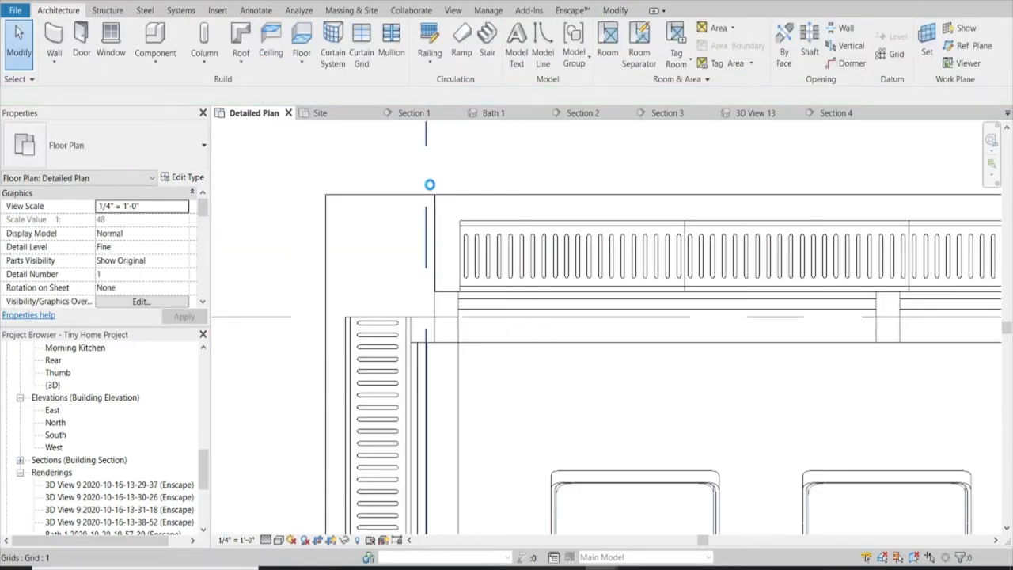
pyautogui.click(658, 527)
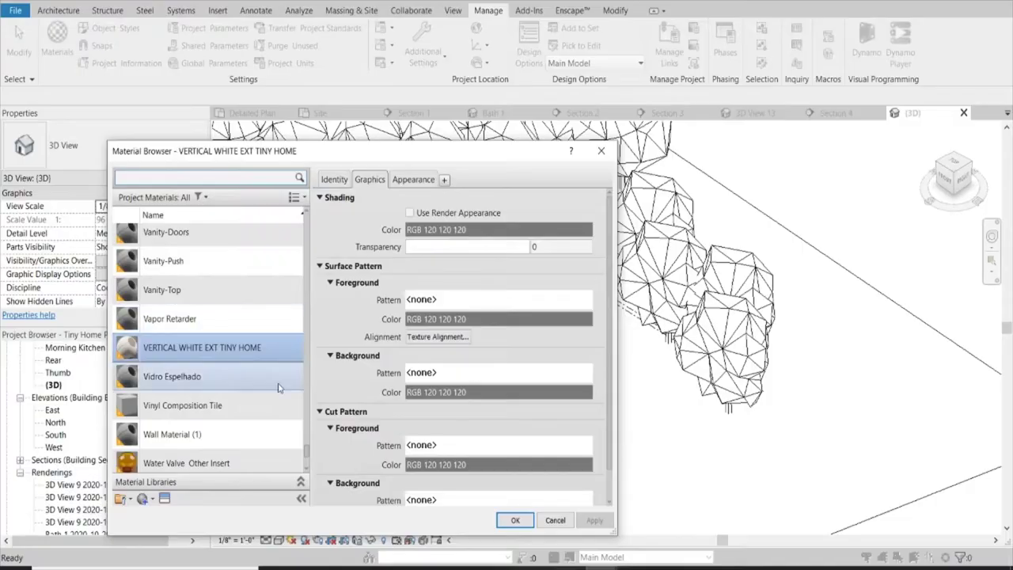
# Create a new blank material and rename it Grass TINY HOUSE.
pyautogui.click(143, 500)
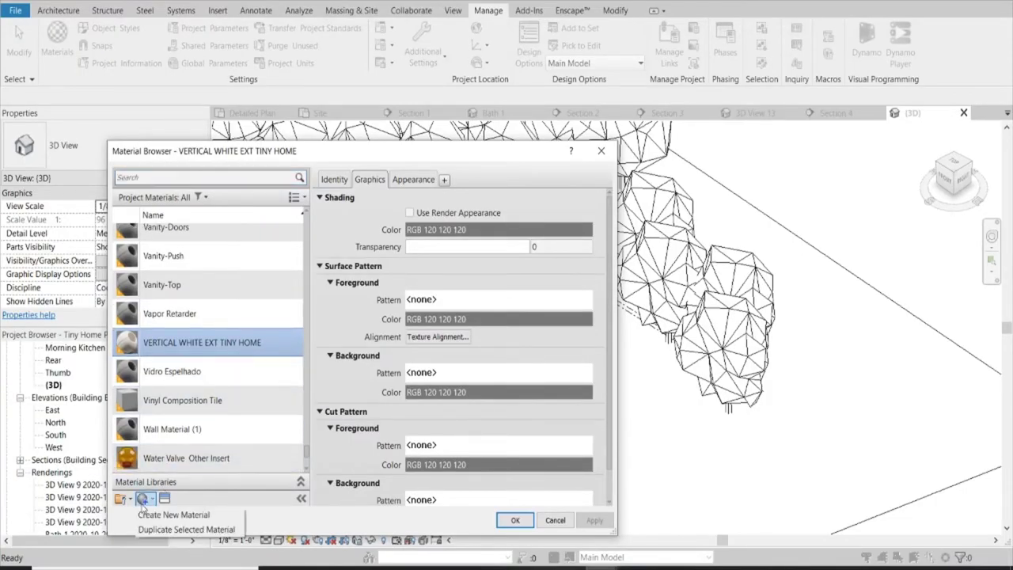
pyautogui.click(164, 515)
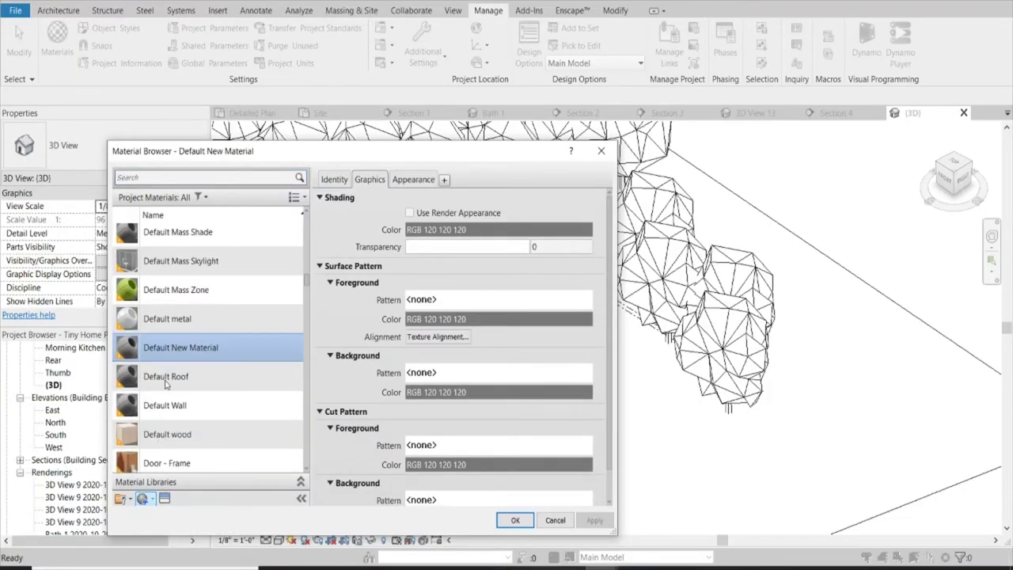
pyautogui.rightClick(224, 355)
pyautogui.click(265, 387)
pyautogui.write('Grass TINY HOUSE')
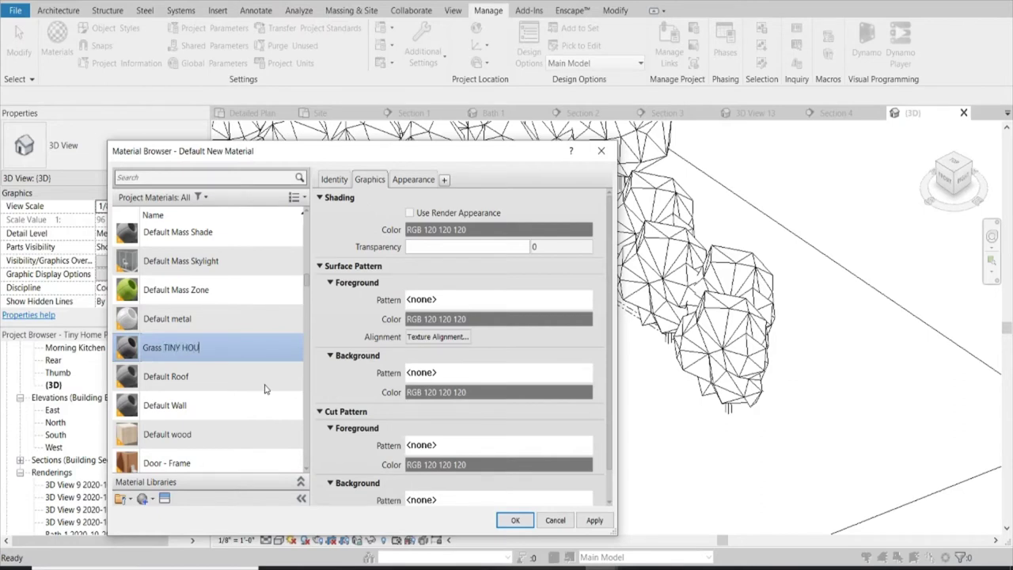
# Set the material's appearance image to GrassSamp1.jpg.
pyautogui.click(413, 182)
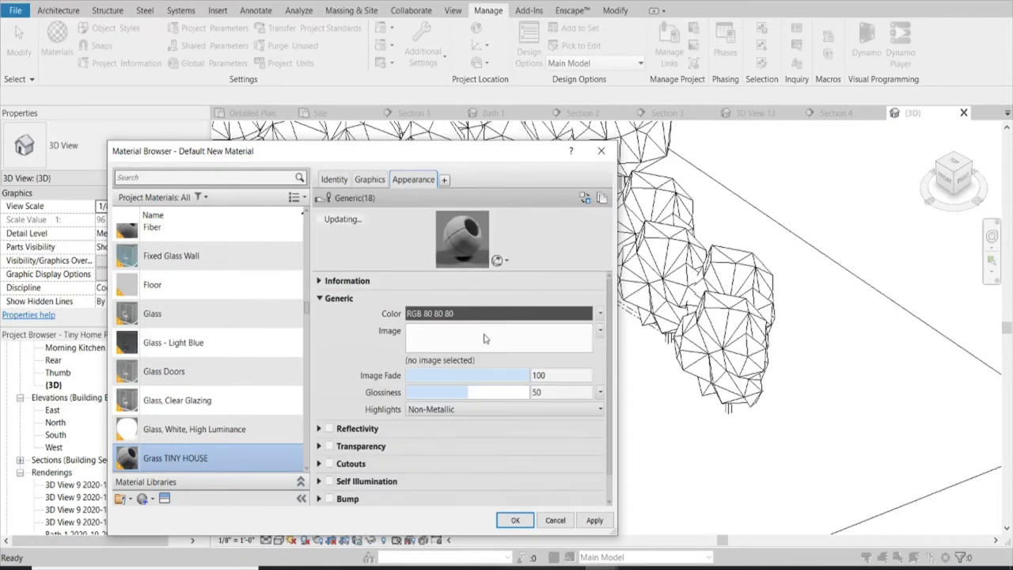
pyautogui.click(544, 339)
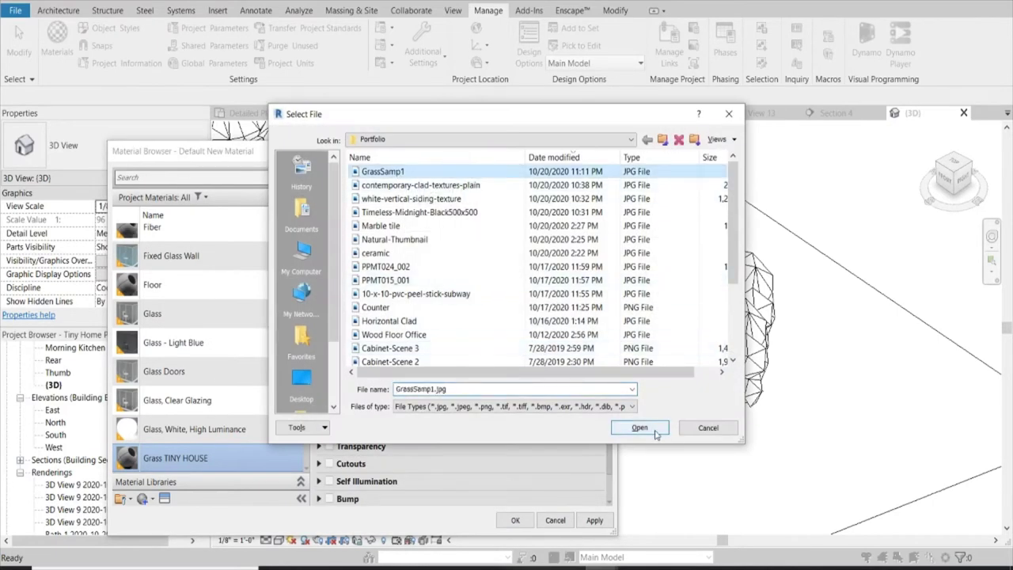
pyautogui.click(653, 430)
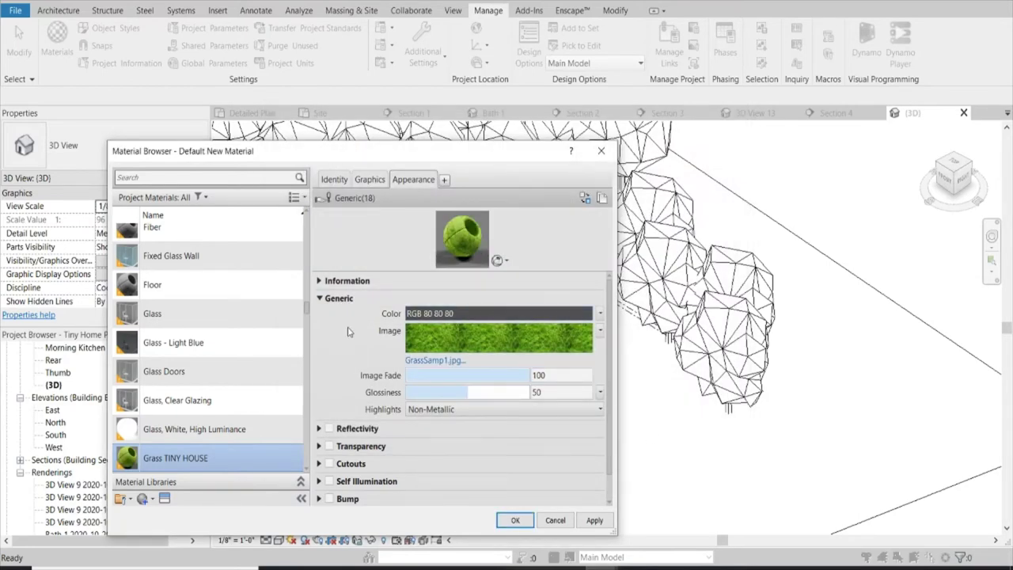
pyautogui.click(334, 180)
pyautogui.click(413, 179)
pyautogui.click(370, 179)
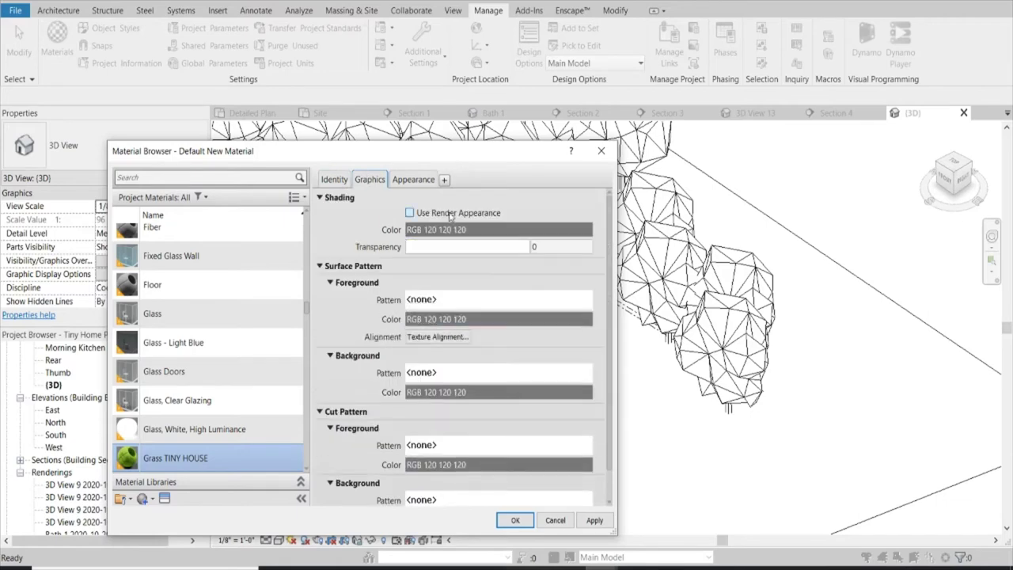
# Set both the surface foreground and background patterns of Grass TINY HOUSE to Sand.
pyautogui.click(478, 302)
pyautogui.scroll(-2, 409, 366)
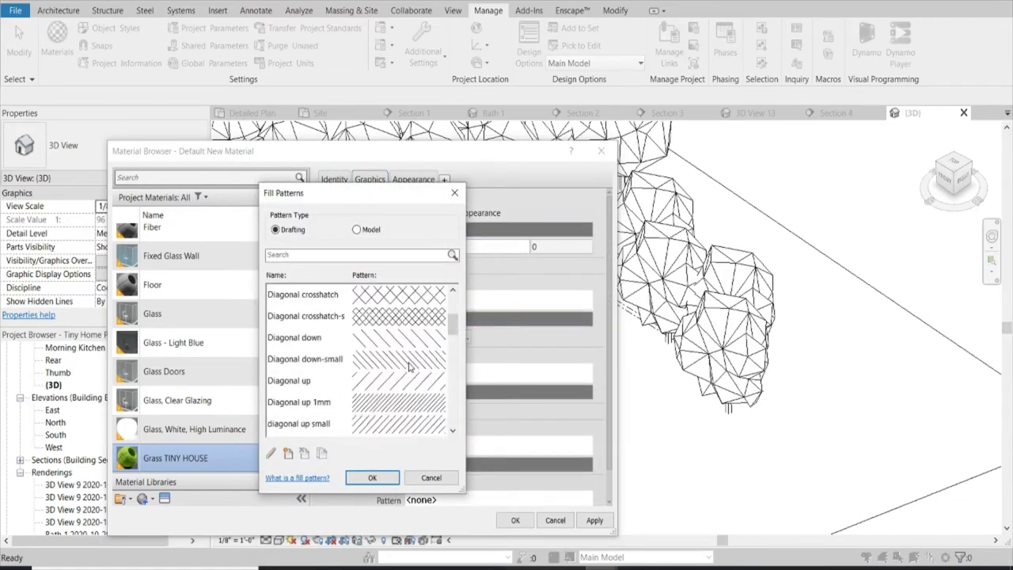
pyautogui.scroll(-1, 407, 367)
pyautogui.scroll(-1, 404, 370)
pyautogui.scroll(-1, 399, 372)
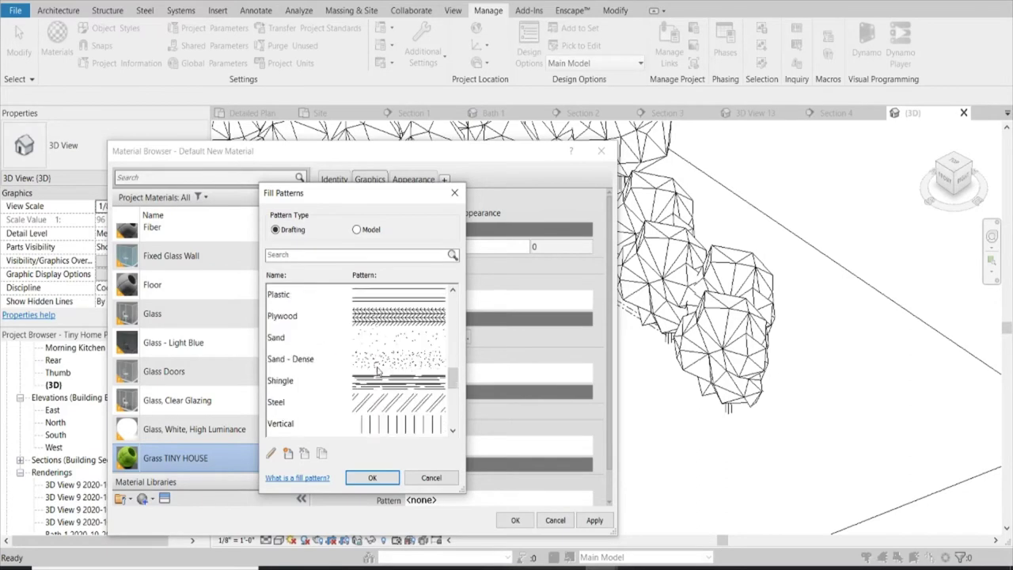
pyautogui.click(385, 343)
pyautogui.click(372, 478)
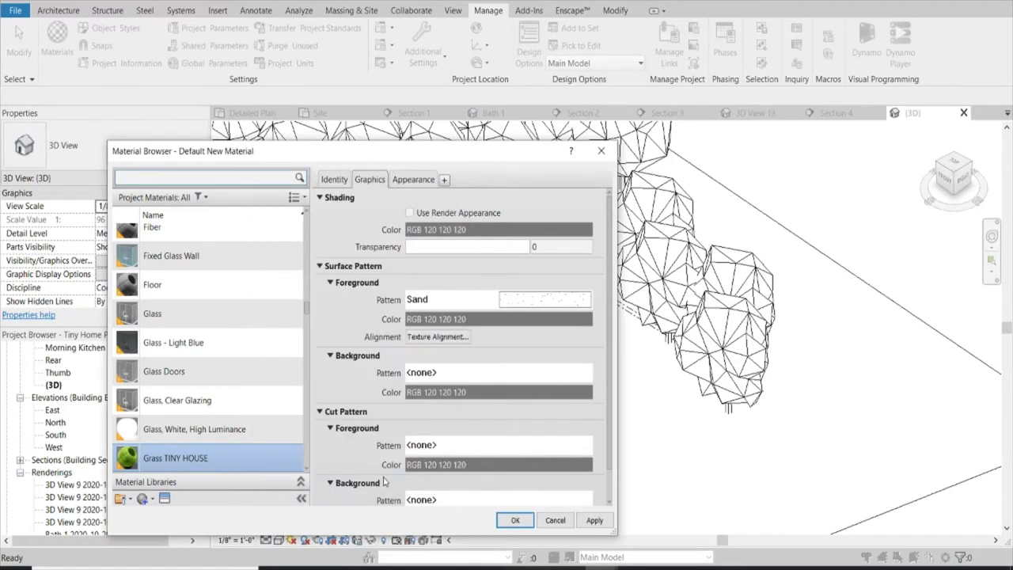
pyautogui.click(482, 377)
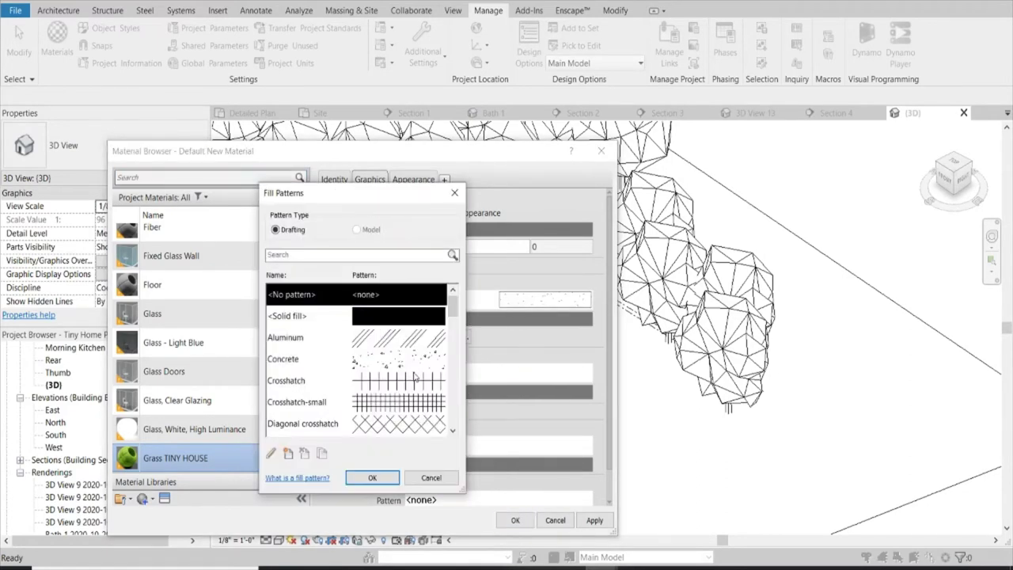
pyautogui.scroll(-3, 412, 376)
pyautogui.scroll(-2, 409, 374)
pyautogui.scroll(-2, 410, 375)
pyautogui.scroll(-1, 410, 375)
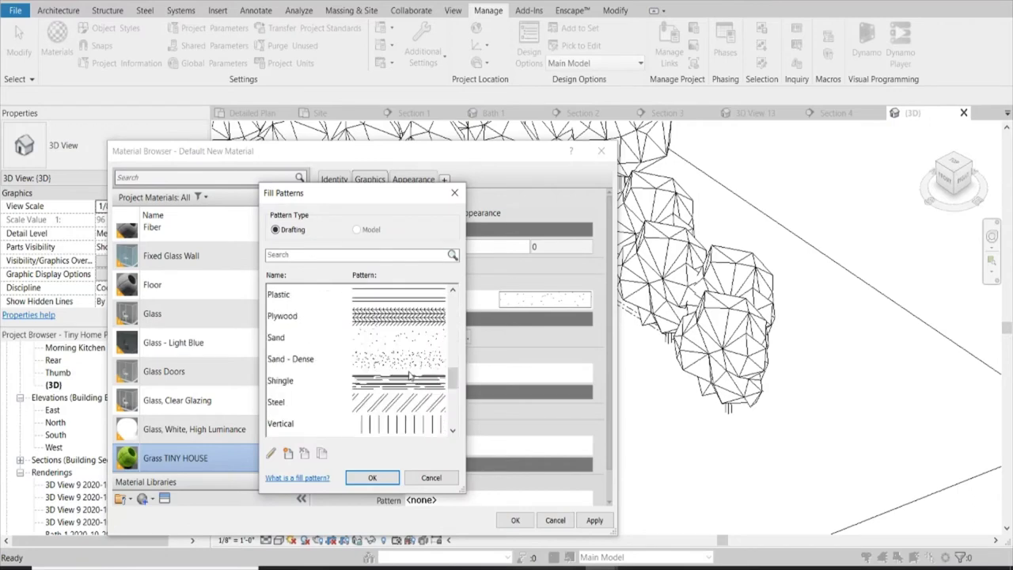
pyautogui.click(396, 341)
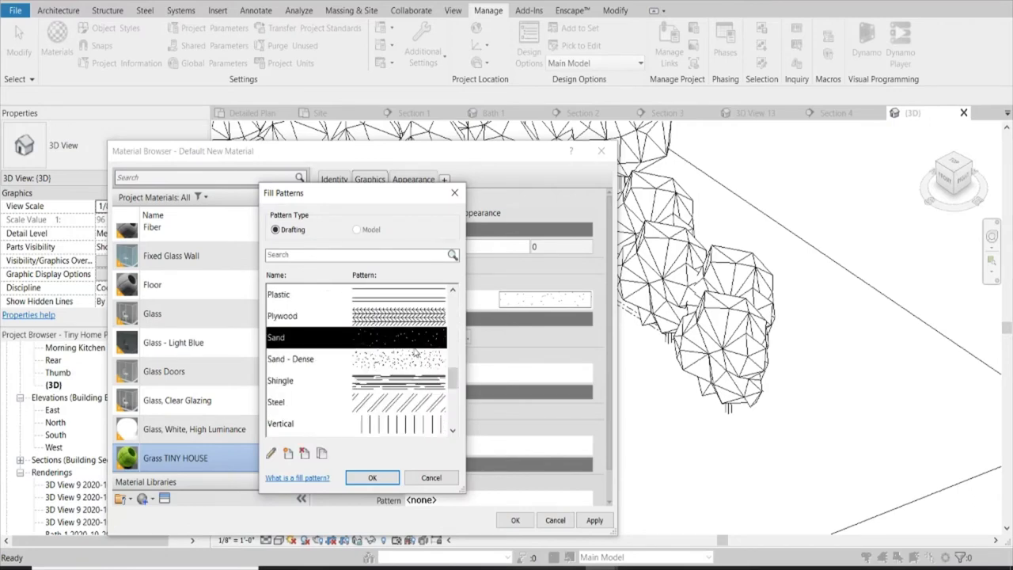
pyautogui.click(372, 478)
# Colour the surface foreground and background patterns dark green, RGB 0-128-64.
pyautogui.scroll(-1, 467, 432)
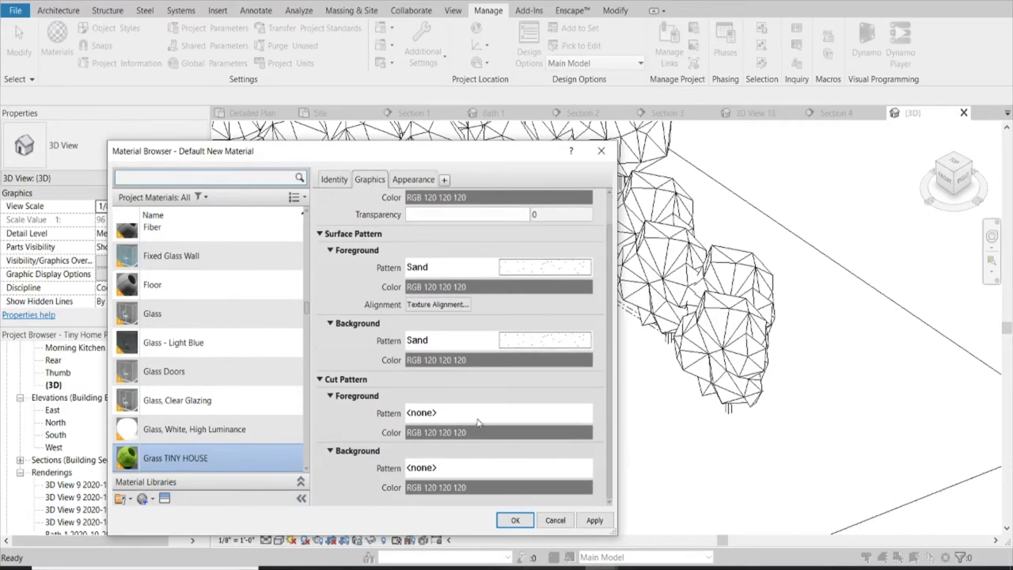
pyautogui.click(481, 417)
pyautogui.click(281, 290)
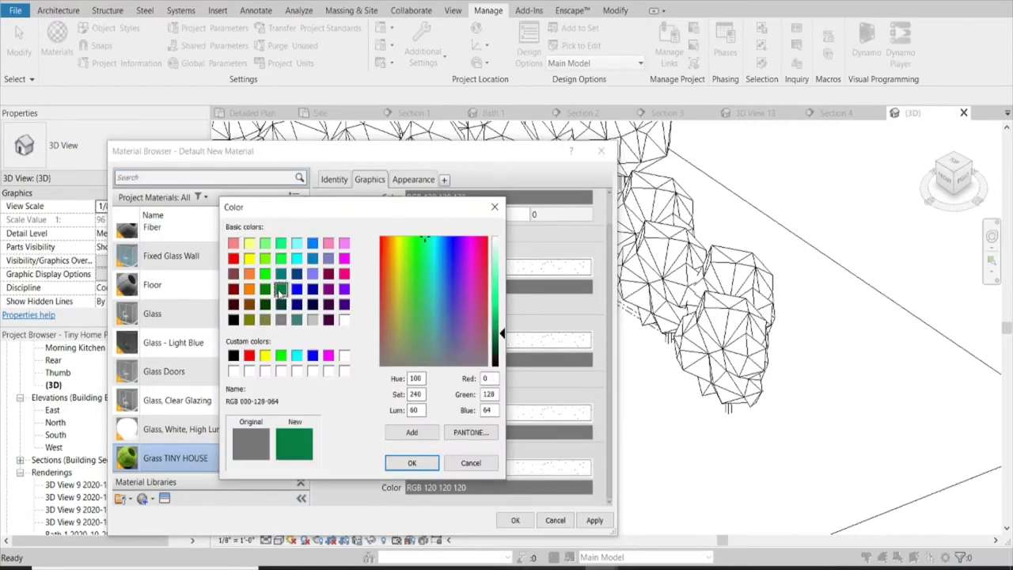
pyautogui.click(265, 274)
pyautogui.click(412, 464)
pyautogui.click(464, 360)
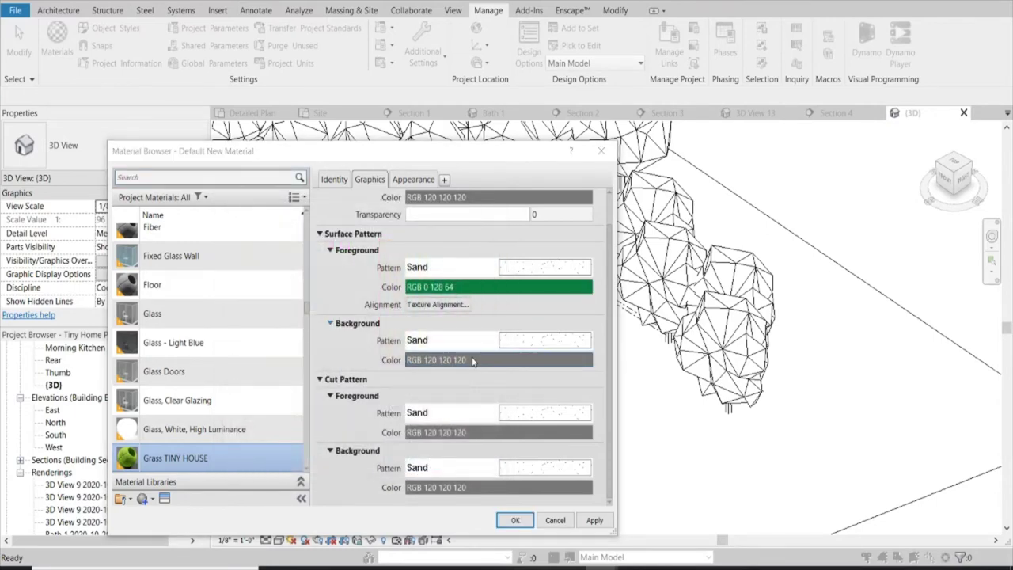
pyautogui.click(281, 288)
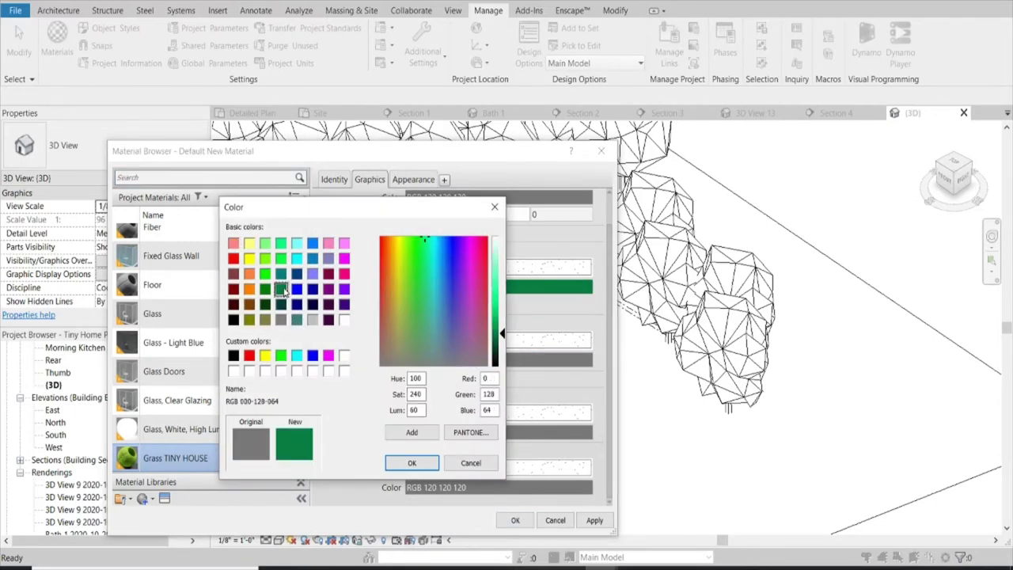
pyautogui.click(413, 464)
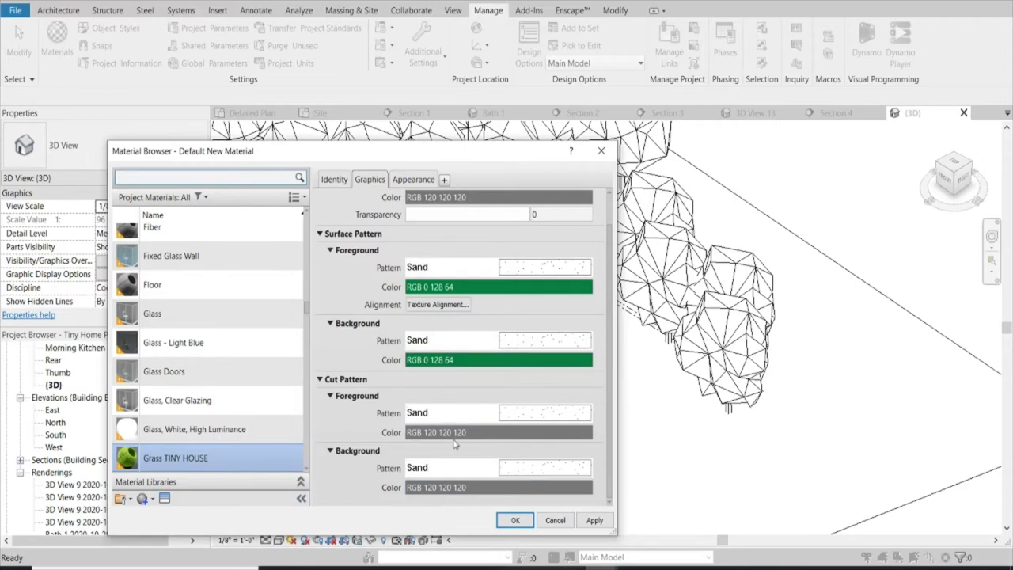
# Colour the cut foreground and background patterns the same green and apply the material.
pyautogui.click(455, 438)
pyautogui.click(282, 291)
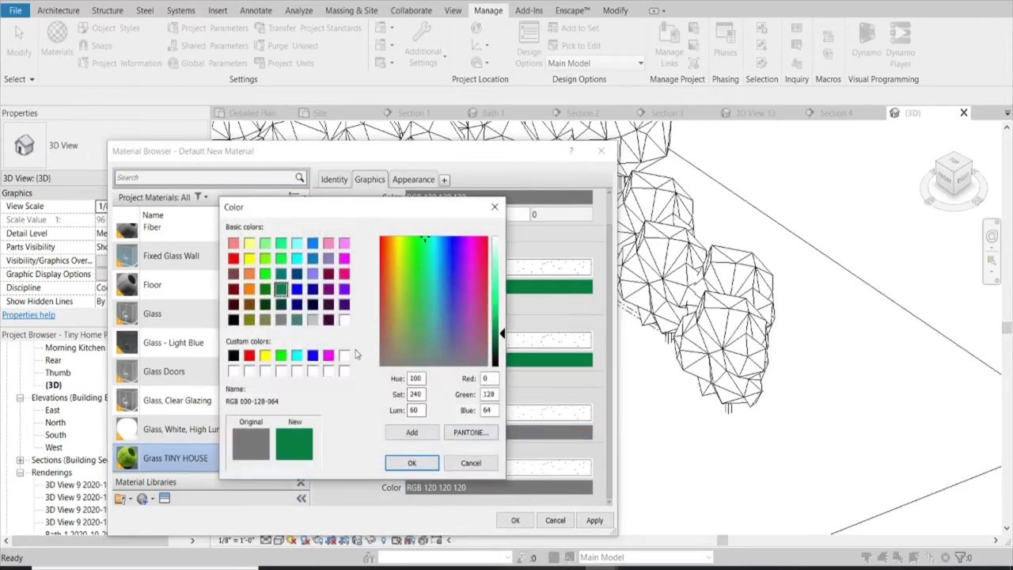
pyautogui.click(412, 463)
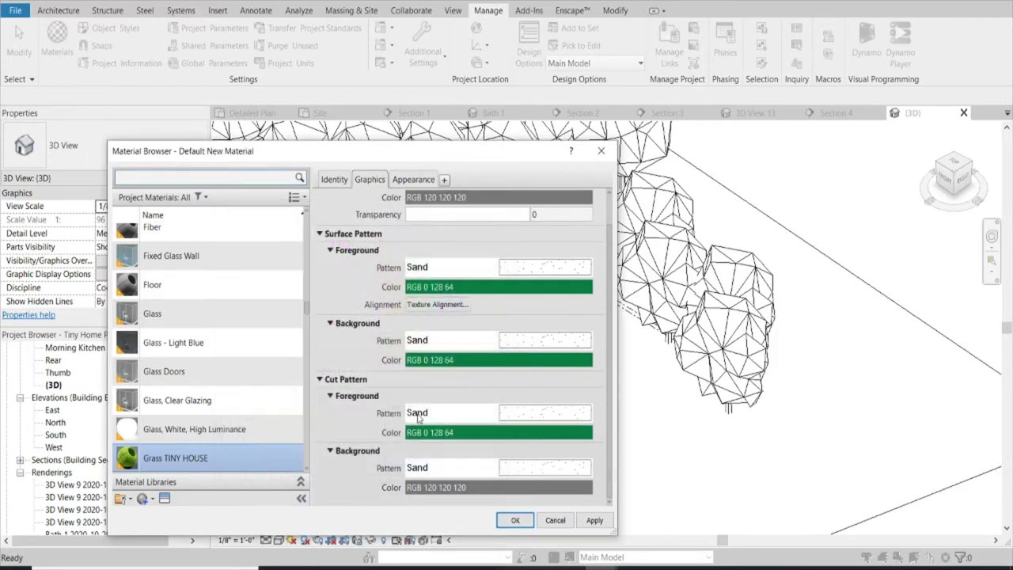
pyautogui.click(456, 489)
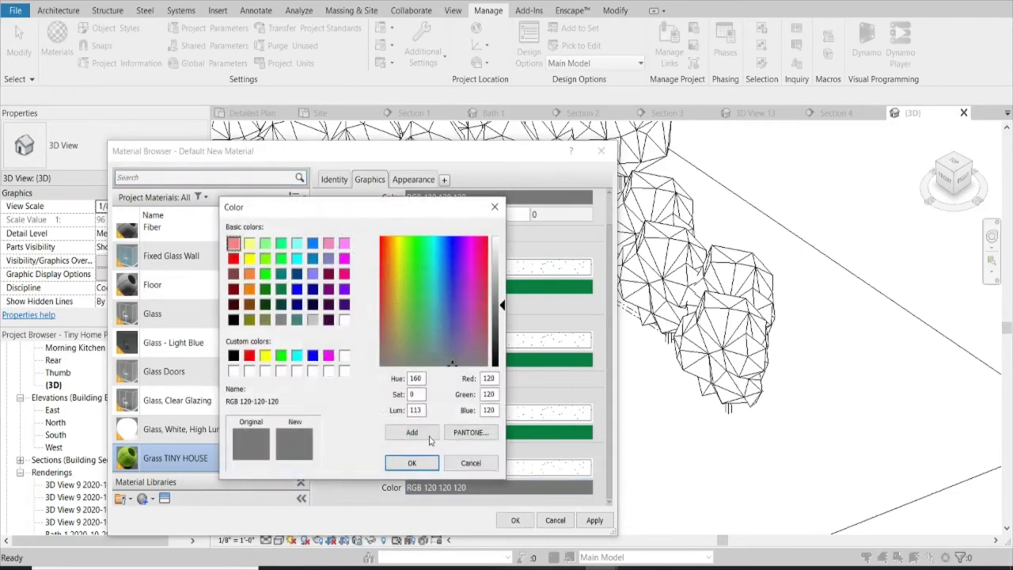
pyautogui.click(280, 289)
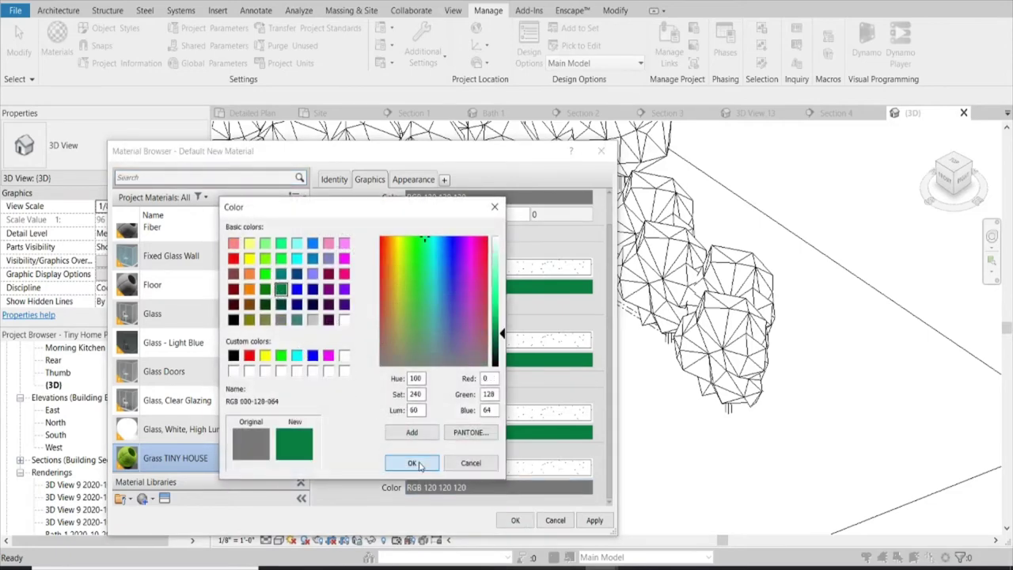
pyautogui.click(412, 463)
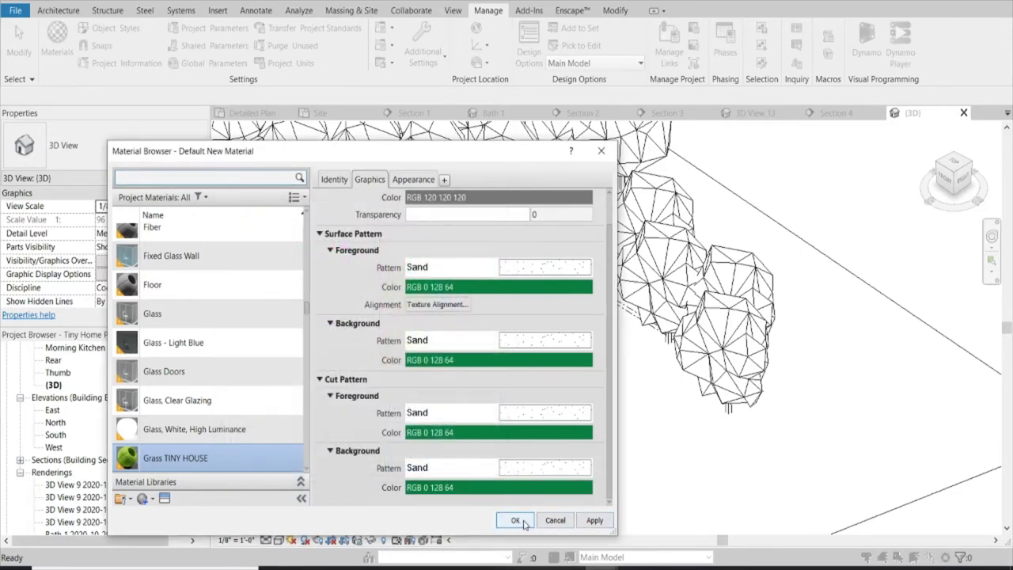
pyautogui.click(515, 520)
# Assign the Grass TINY HOUSE material to the topography surface.
pyautogui.click(758, 214)
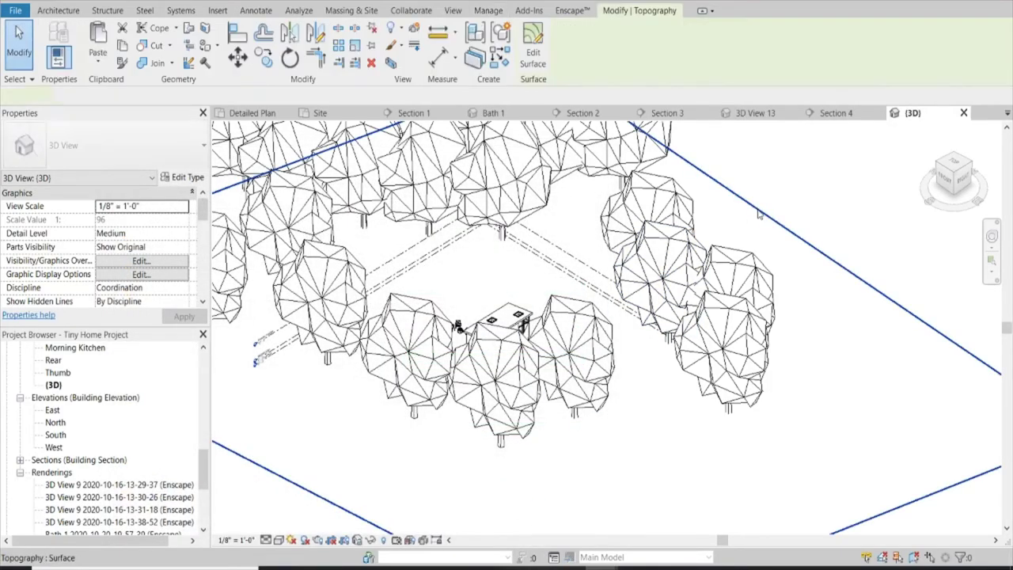
pyautogui.click(182, 206)
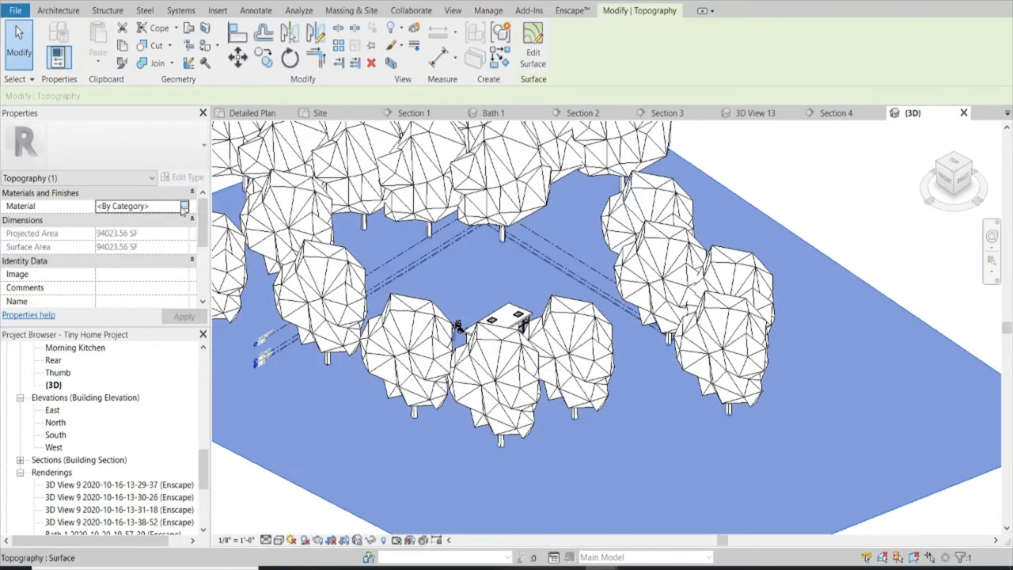
pyautogui.click(185, 205)
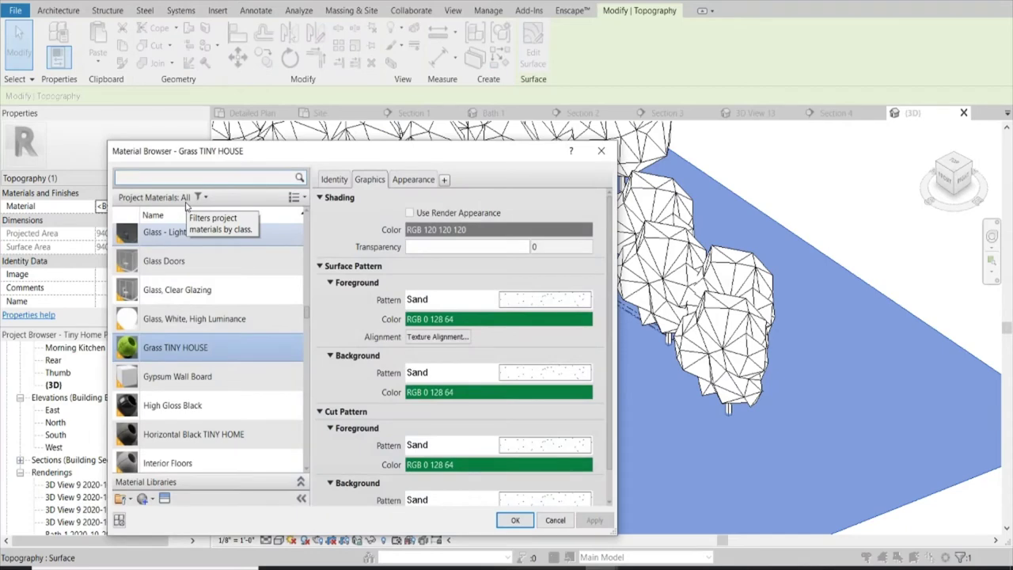
pyautogui.click(512, 520)
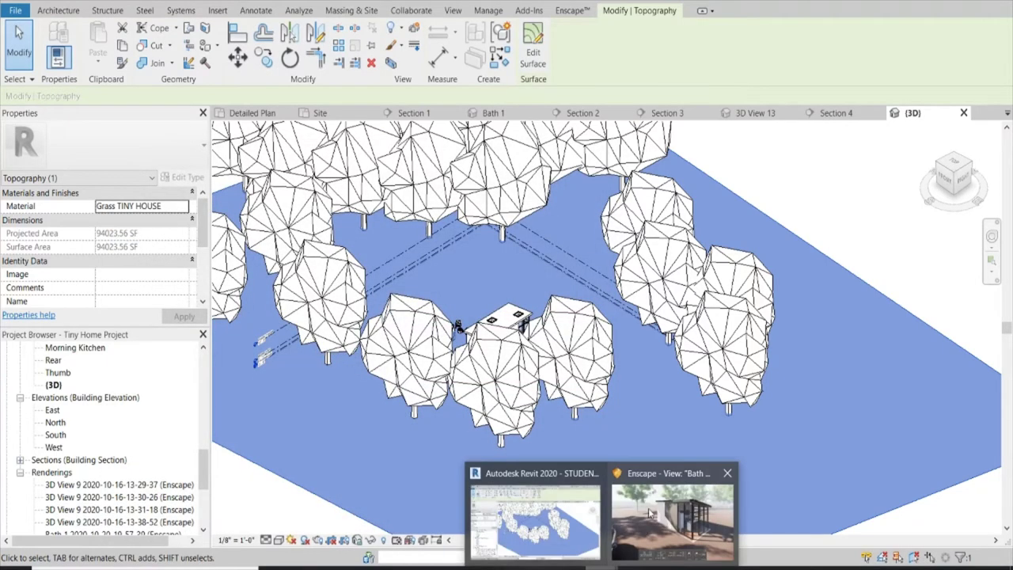
pyautogui.click(651, 515)
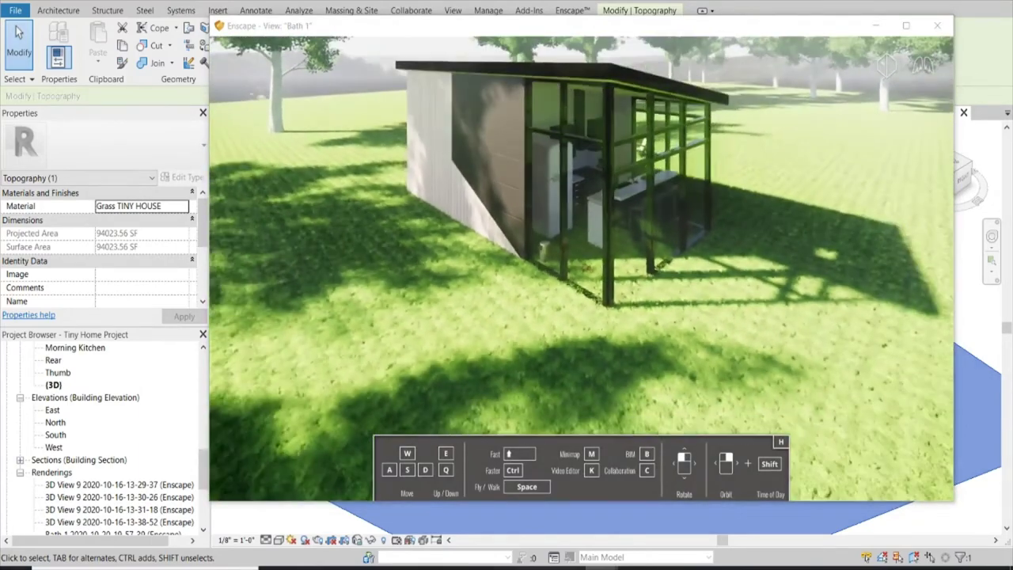
# Zoom in on the grass lawn in Enscape and back out, then minimize Enscape.
pyautogui.scroll(-5, 625, 330)
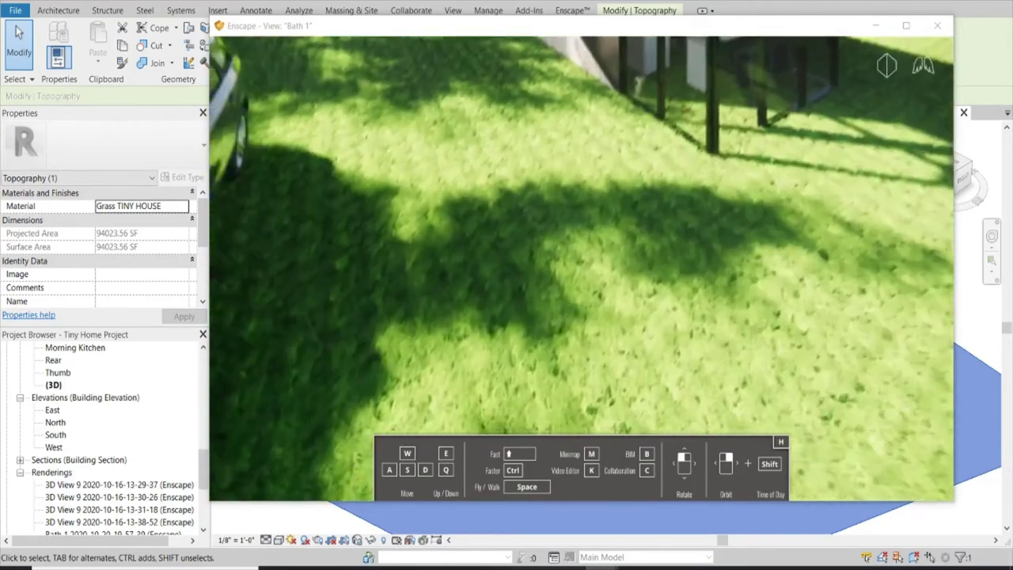
pyautogui.scroll(5, 582, 269)
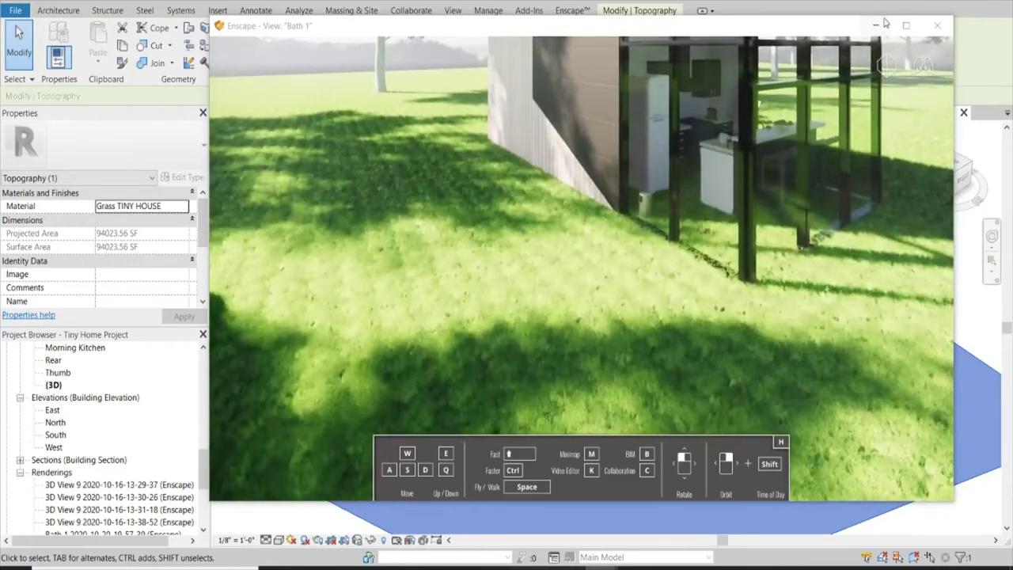
pyautogui.click(876, 26)
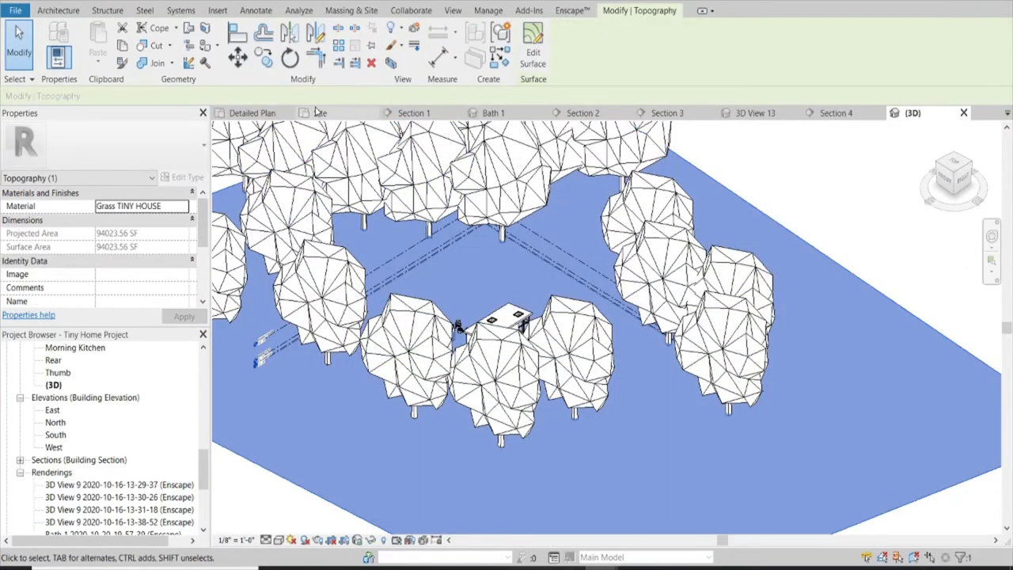
# Lower all four topography boundary points to -0' 4" elevation and finish the surface edit.
pyautogui.click(319, 113)
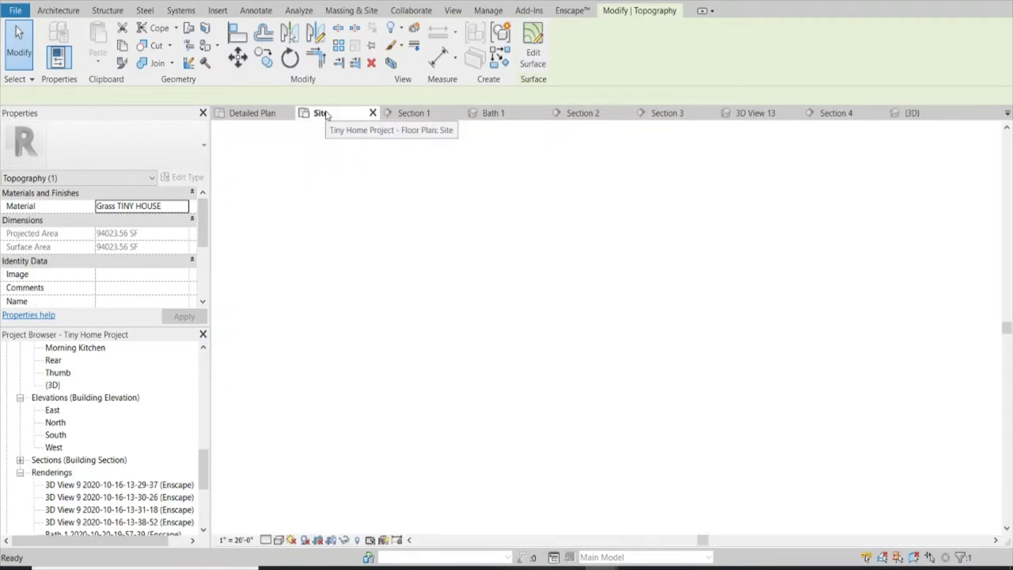
pyautogui.click(413, 114)
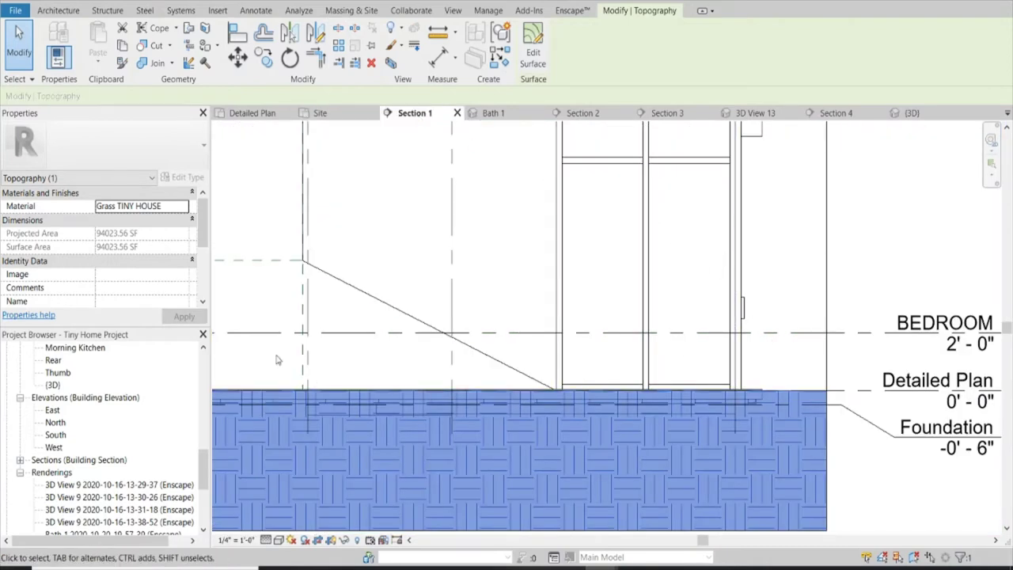
pyautogui.click(536, 47)
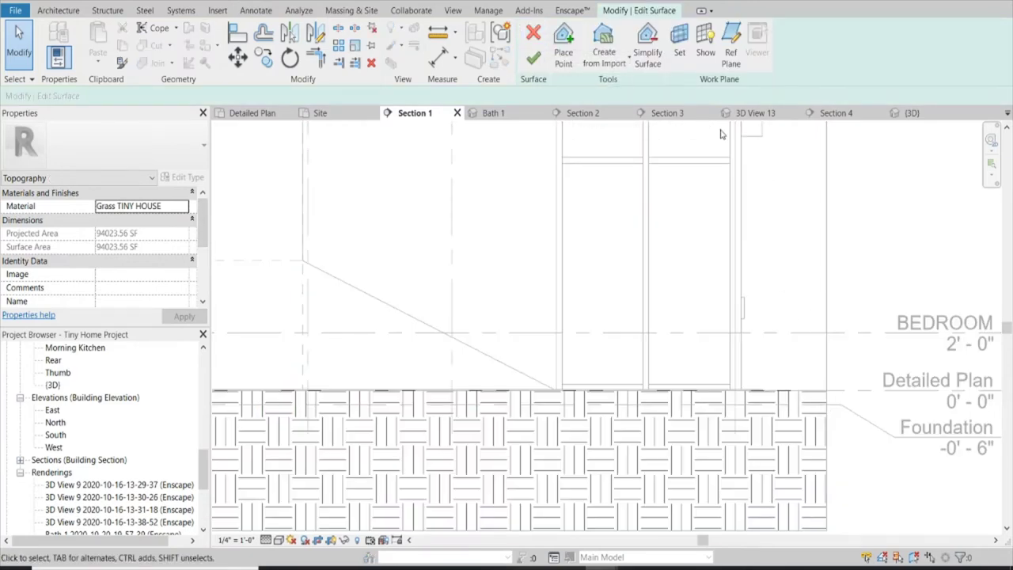
pyautogui.click(906, 113)
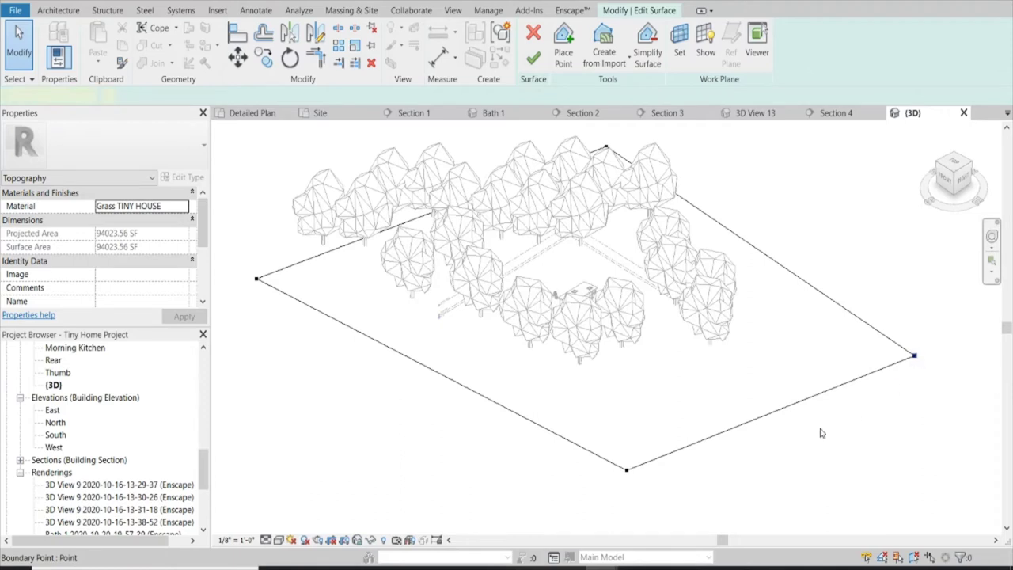
pyautogui.keyDown('ctrl'); pyautogui.click(627, 469); pyautogui.keyUp('ctrl')
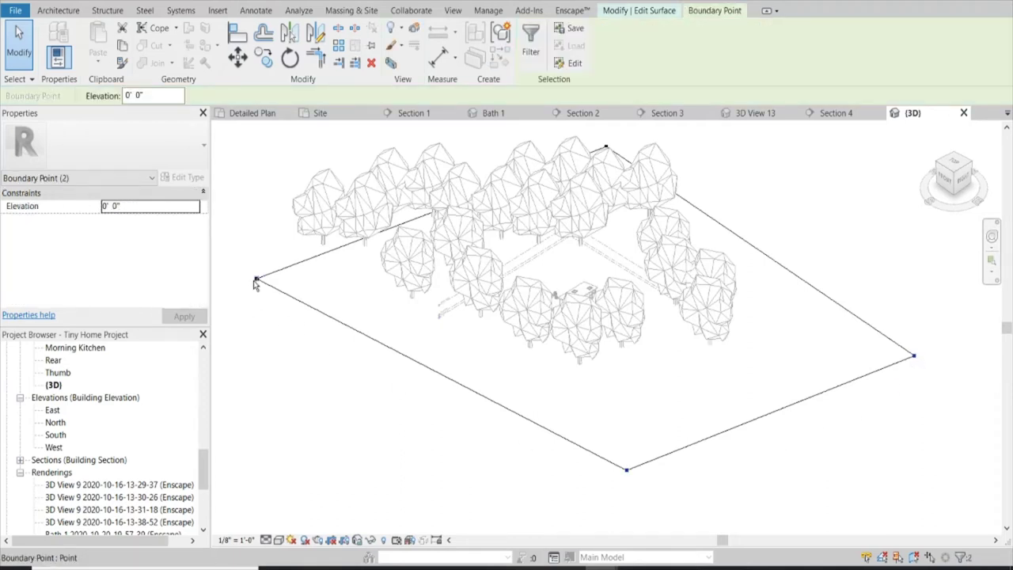
pyautogui.keyDown('ctrl'); pyautogui.click(256, 280); pyautogui.keyUp('ctrl')
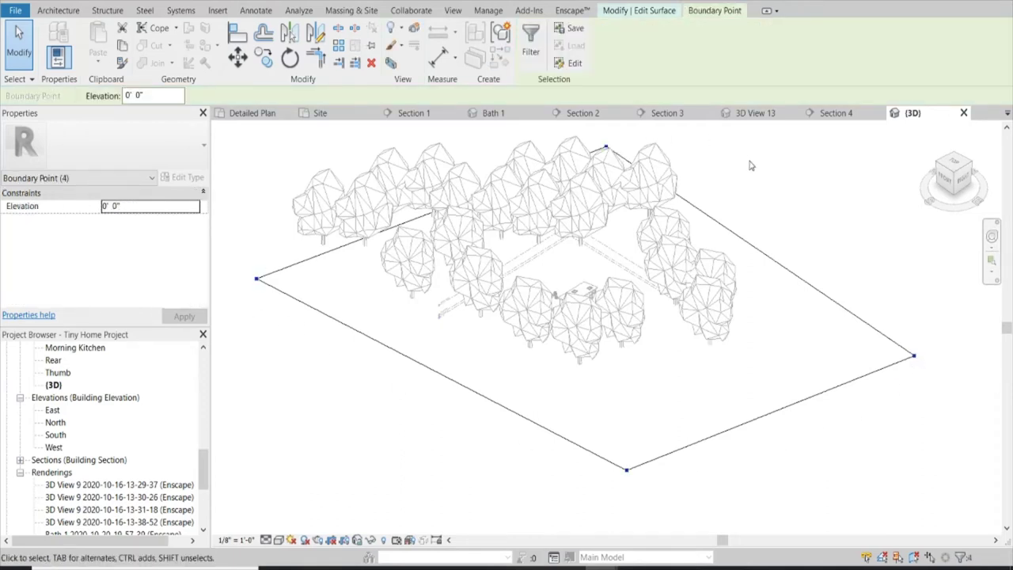
pyautogui.click(863, 164)
pyautogui.scroll(-2, 315, 198)
pyautogui.moveTo(264, 149); pyautogui.dragTo(708, 470)
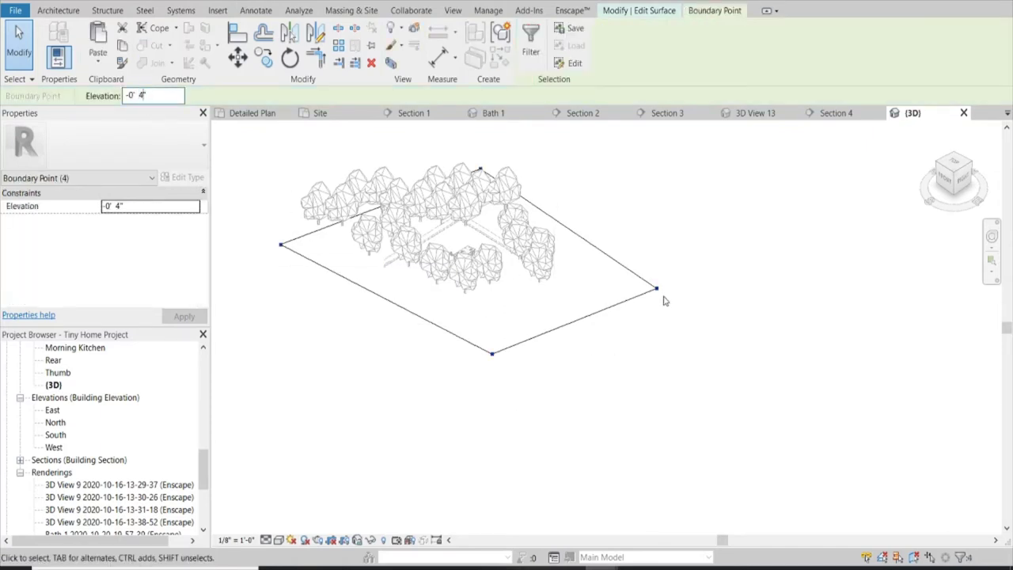
pyautogui.click(609, 179)
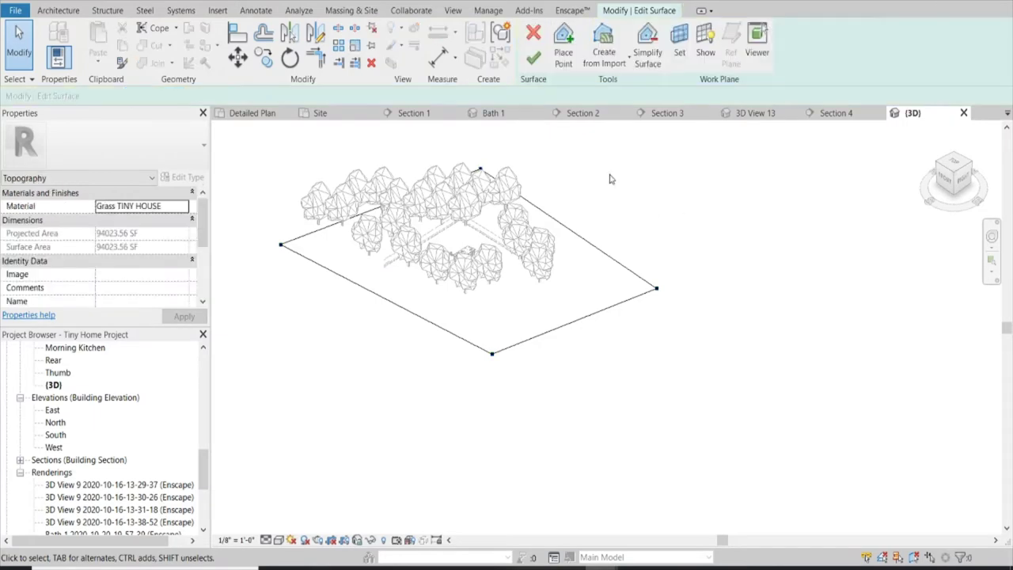
pyautogui.click(535, 58)
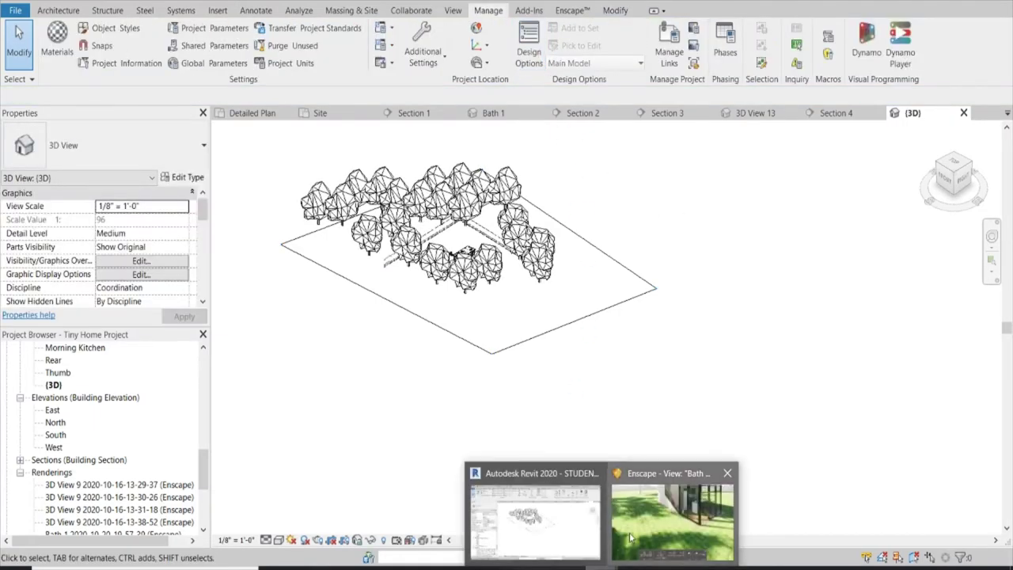
# Walk the Enscape camera around the glass house corner, ending on a wide view of house and car.
pyautogui.click(641, 515)
pyautogui.moveTo(663, 315); pyautogui.dragTo(546, 324, button='right')
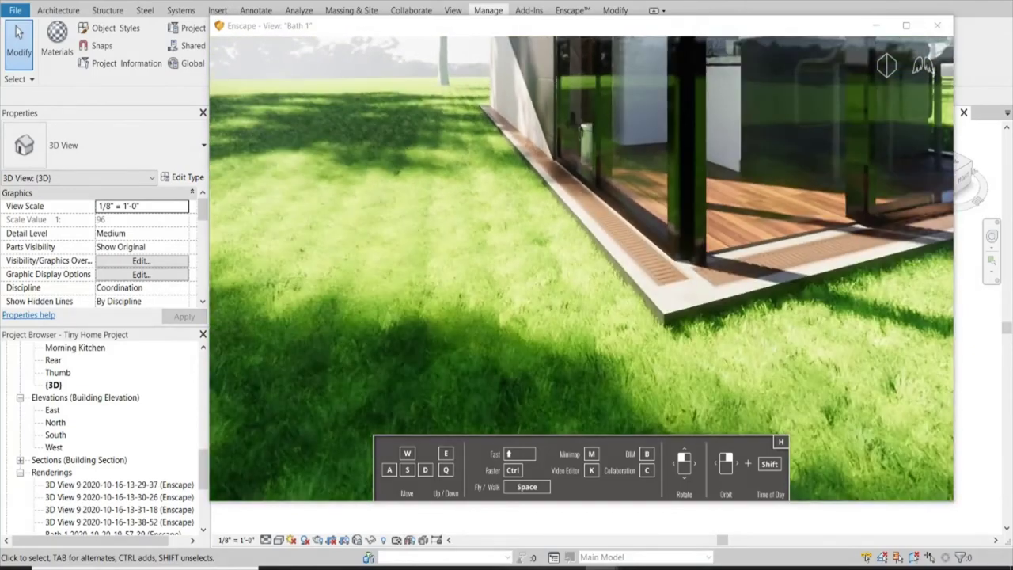
pyautogui.moveTo(546, 324); pyautogui.dragTo(475, 316, button='right')
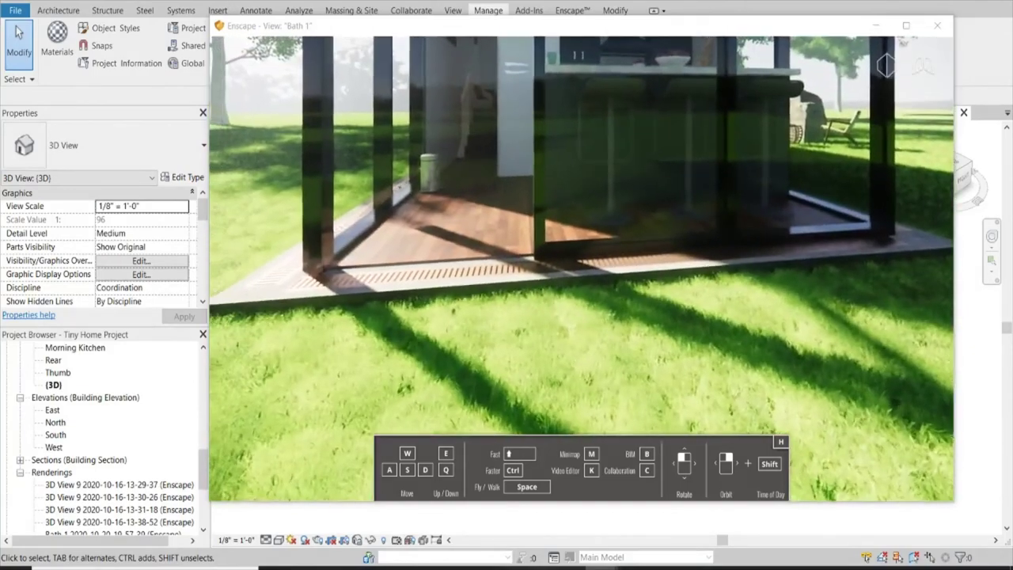
pyautogui.press('a')
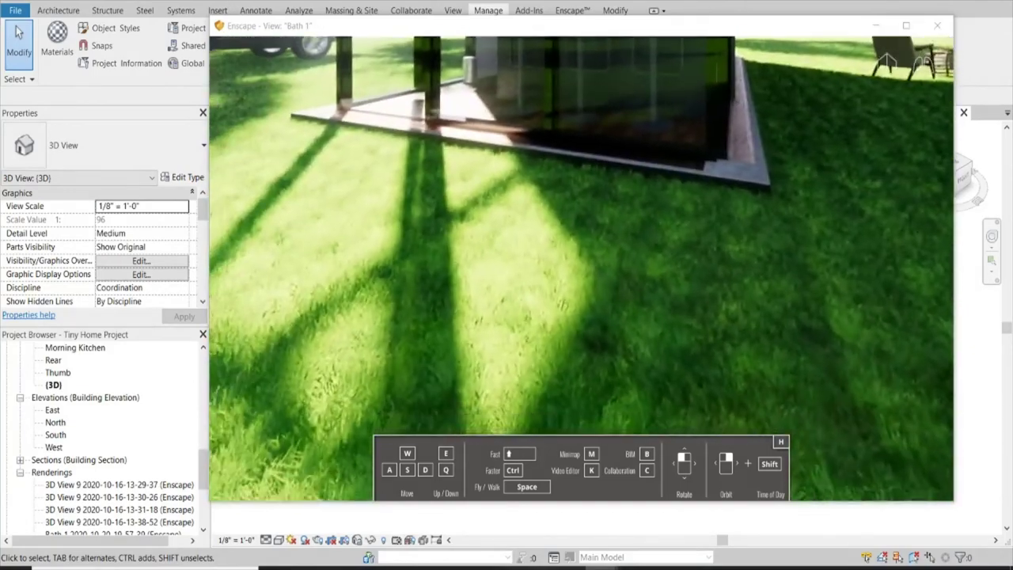
pyautogui.press('q')
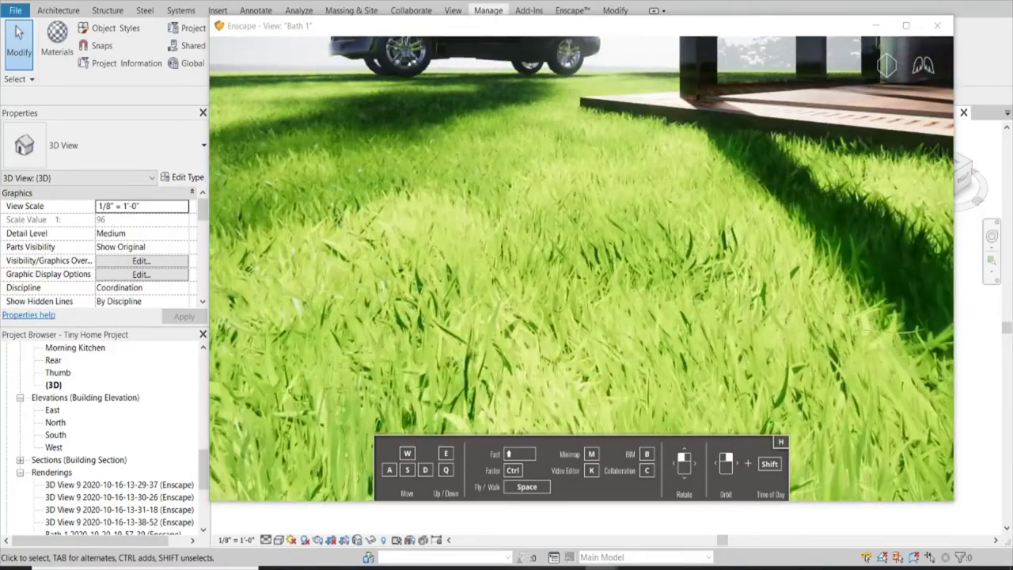
pyautogui.moveTo(581, 332); pyautogui.dragTo(582, 269)
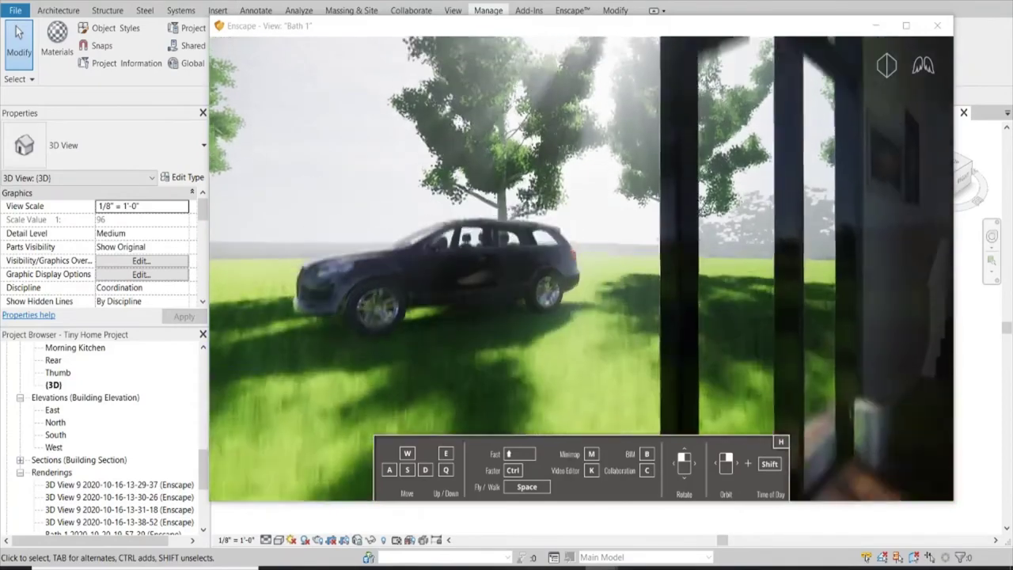
pyautogui.press('e')
pyautogui.press('s')
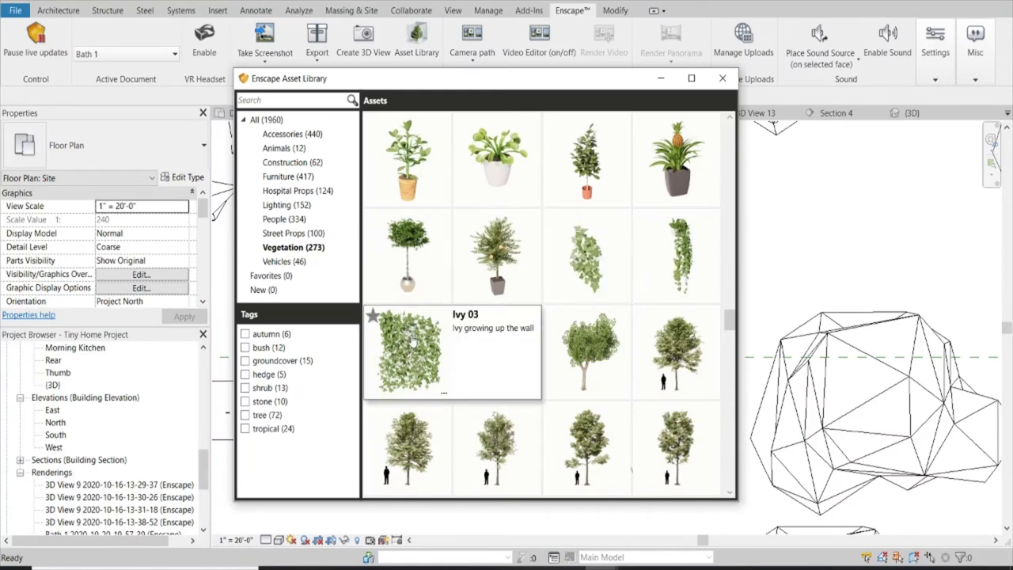
# Place two Stone 3 rocks beside the house corner on the Site plan, rotating the next one.
pyautogui.scroll(-2, 451, 316)
pyautogui.scroll(-2, 475, 316)
pyautogui.scroll(-2, 520, 316)
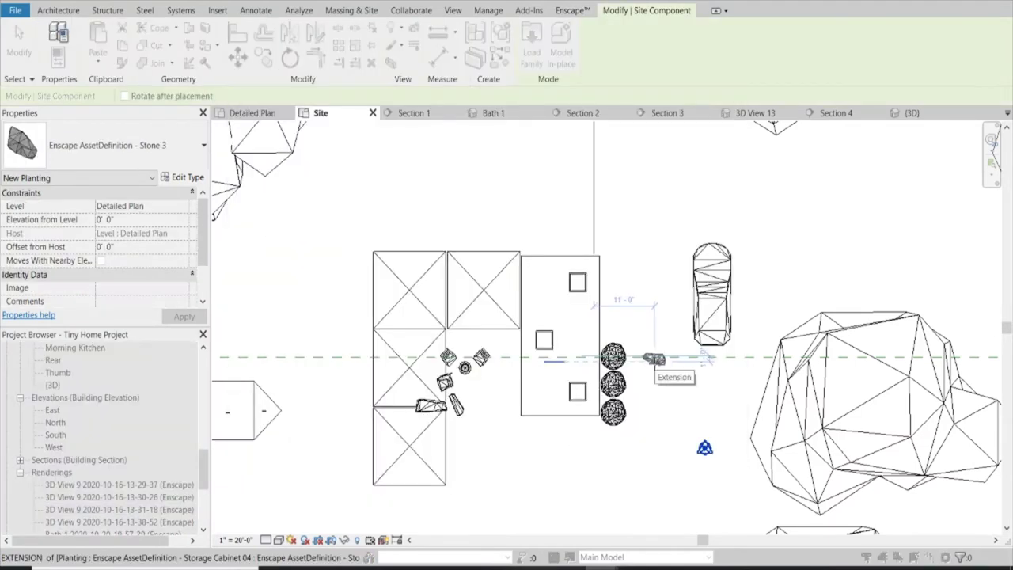
pyautogui.scroll(2, 537, 237)
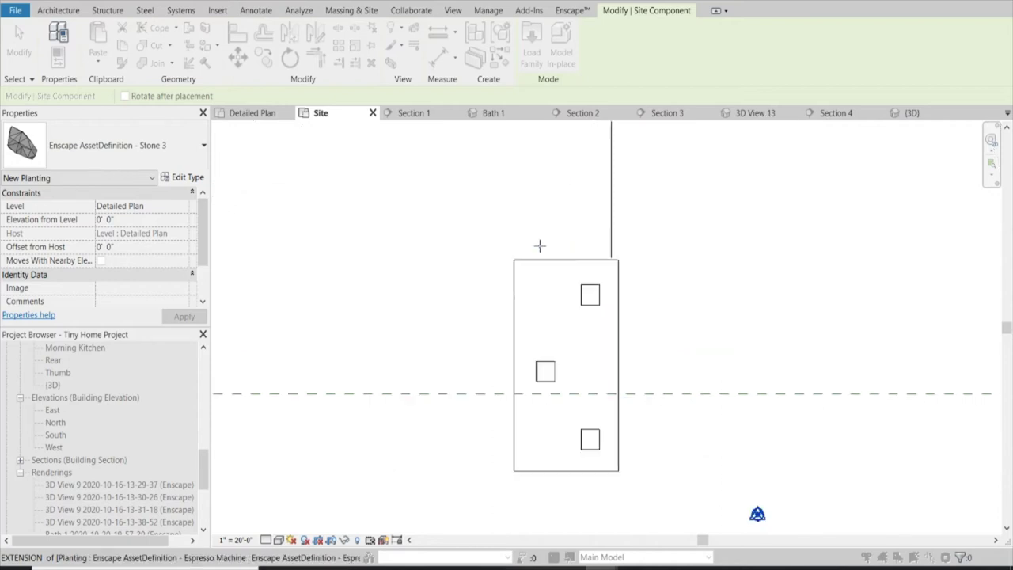
pyautogui.scroll(3, 539, 244)
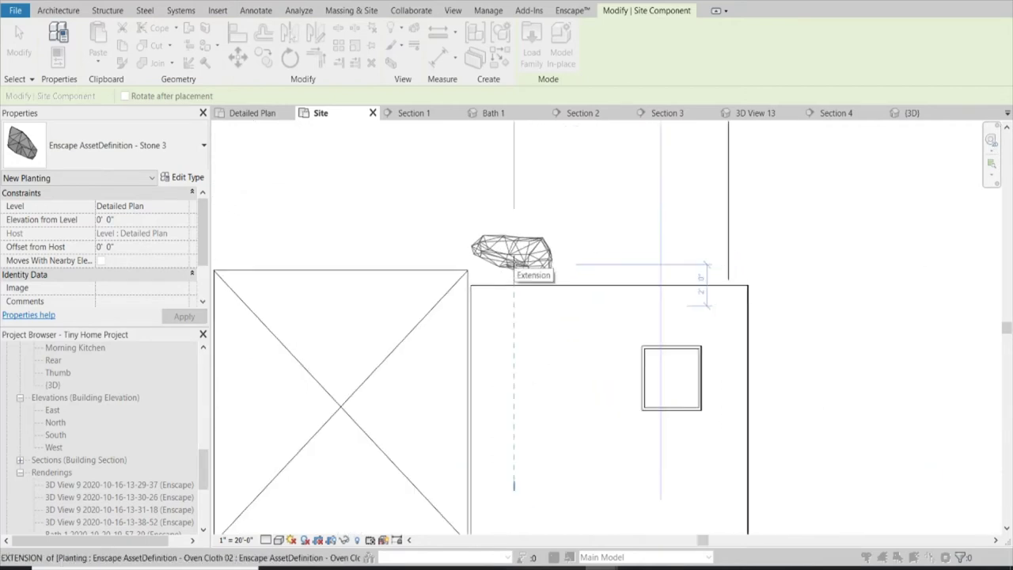
pyautogui.click(513, 261)
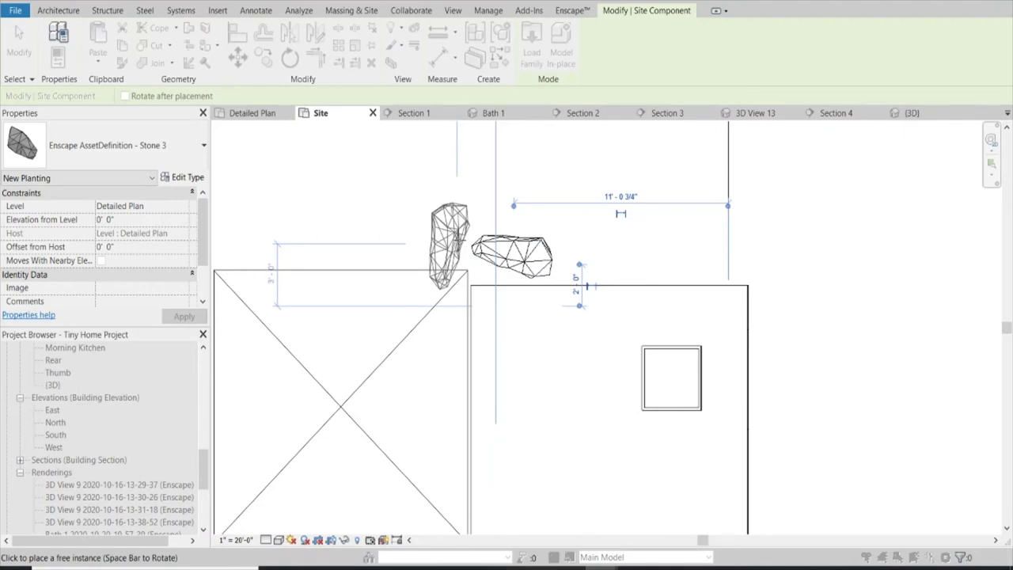
pyautogui.click(448, 246)
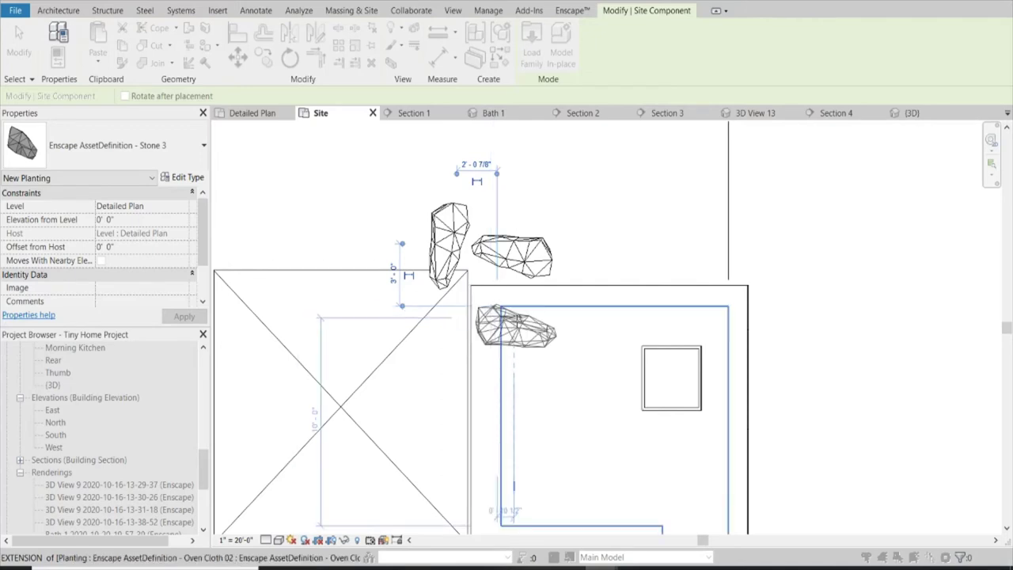
pyautogui.press('space')
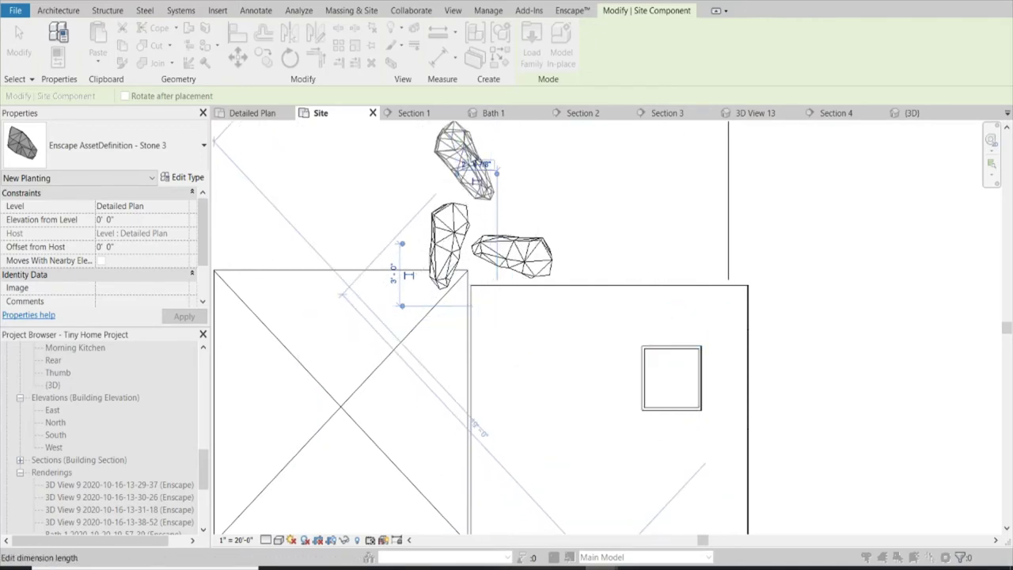
# Fly around the house in Enscape to review the rocks, chairs, side table and car.
pyautogui.scroll(-3, 475, 301)
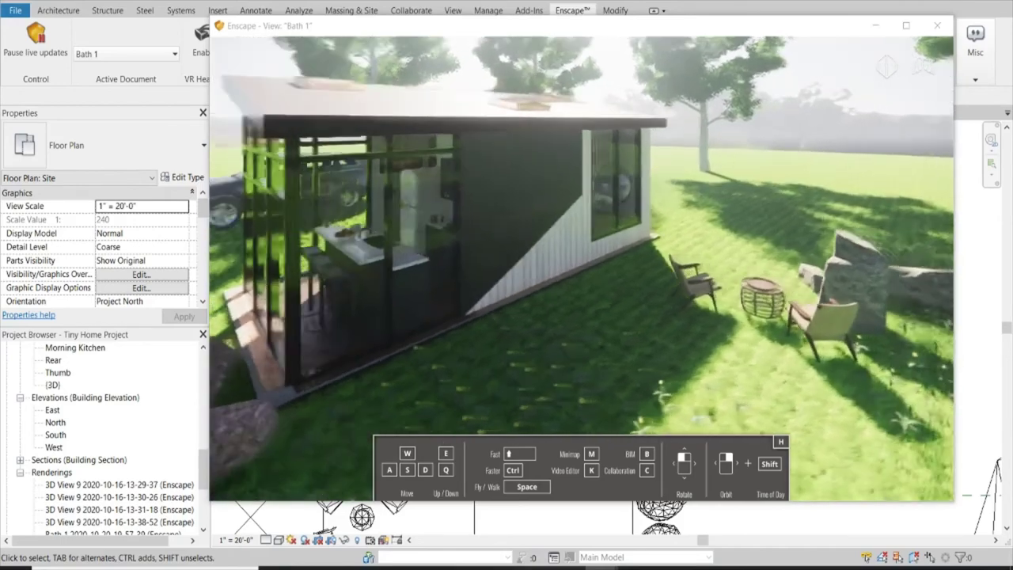
pyautogui.press('w')
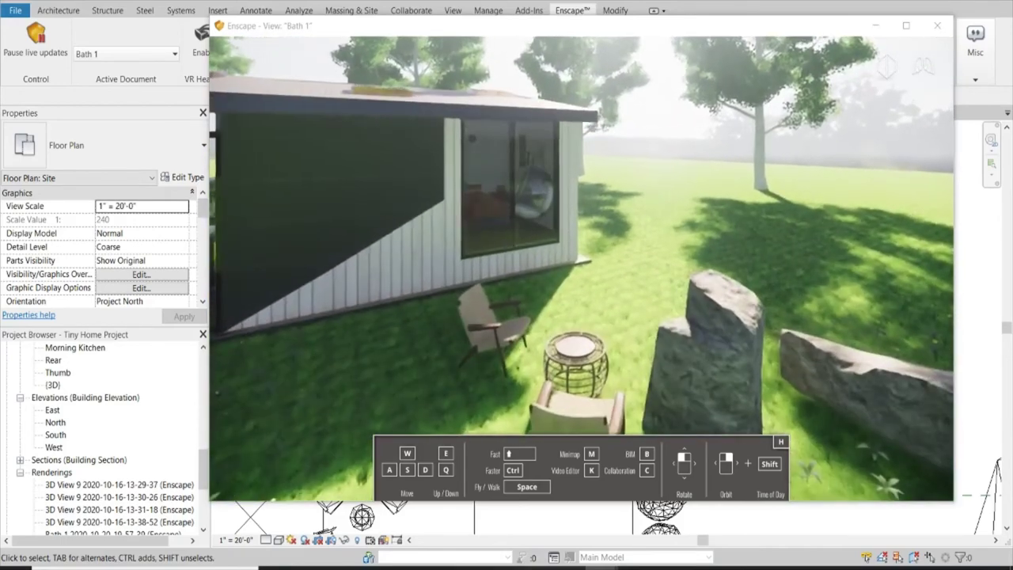
pyautogui.press('s')
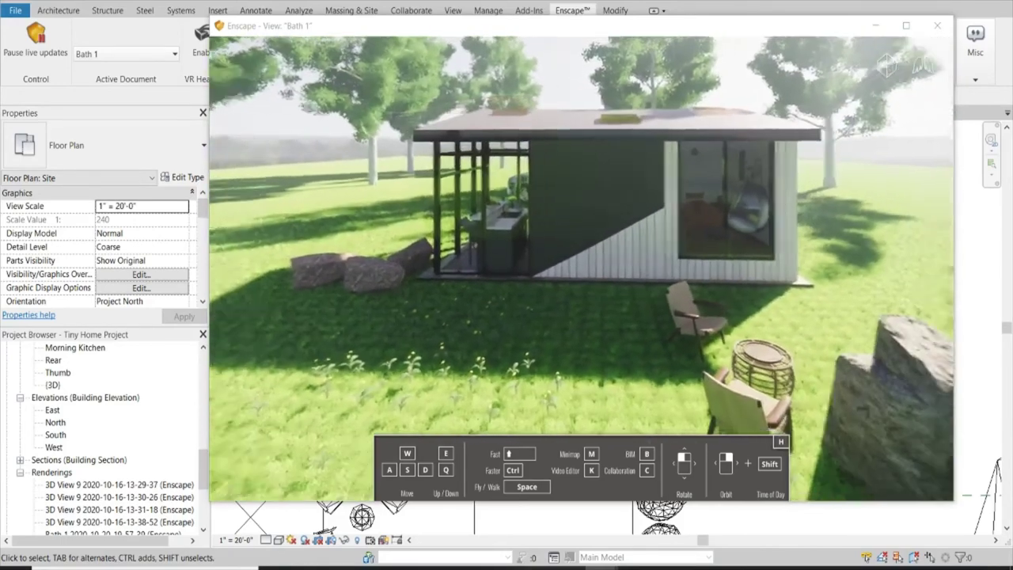
pyautogui.press('a')
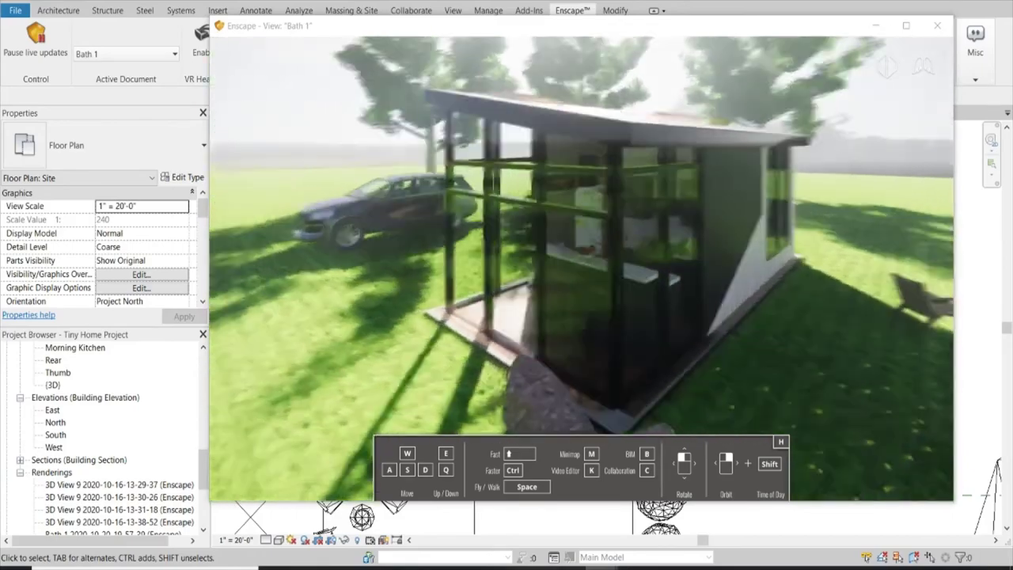
pyautogui.press('s')
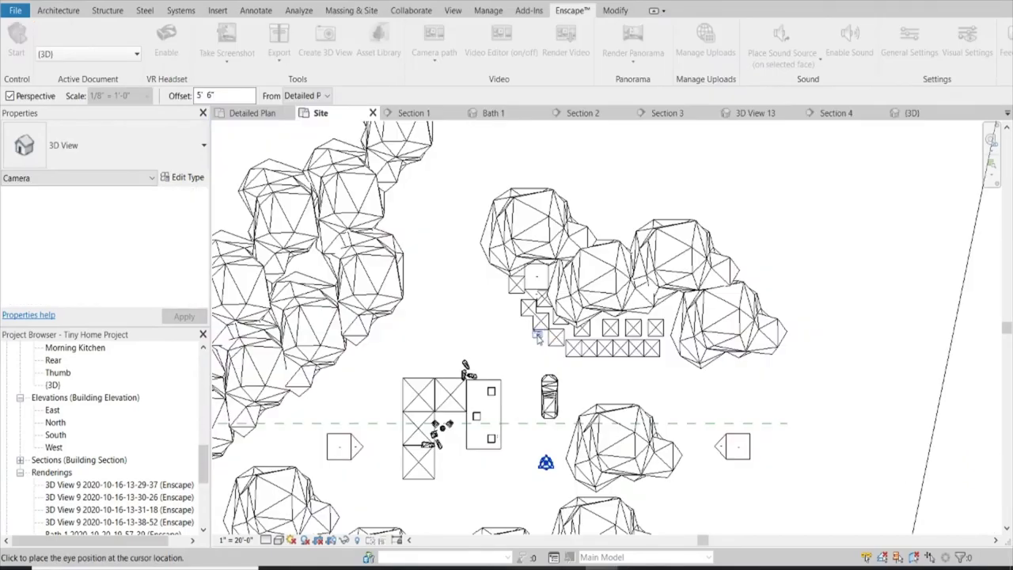
# Place a camera at the house corner and hide the selected foreground bushes in the new view.
pyautogui.click(388, 492)
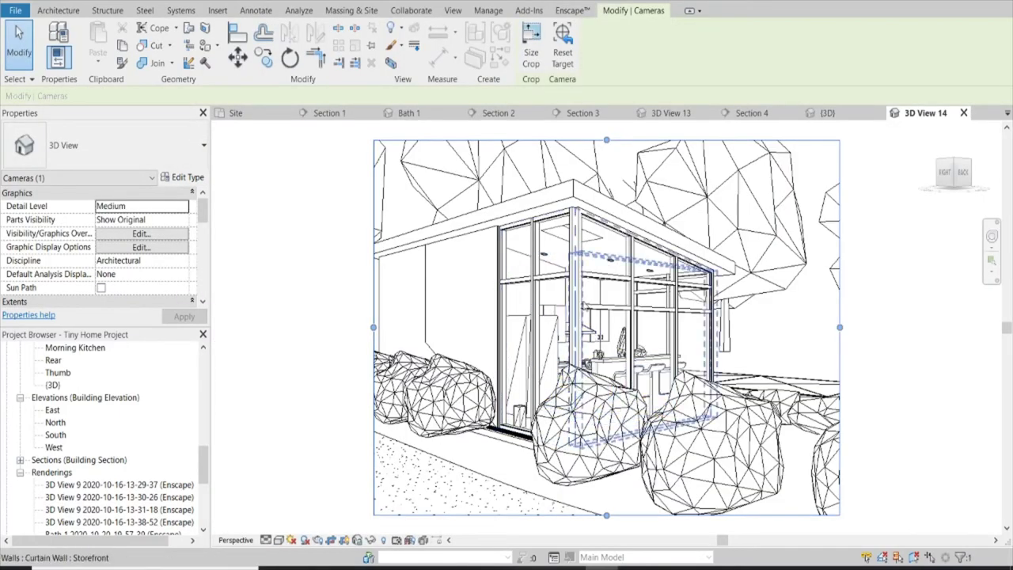
pyautogui.click(475, 477)
pyautogui.keyDown('ctrl'); pyautogui.click(462, 398); pyautogui.keyUp('ctrl')
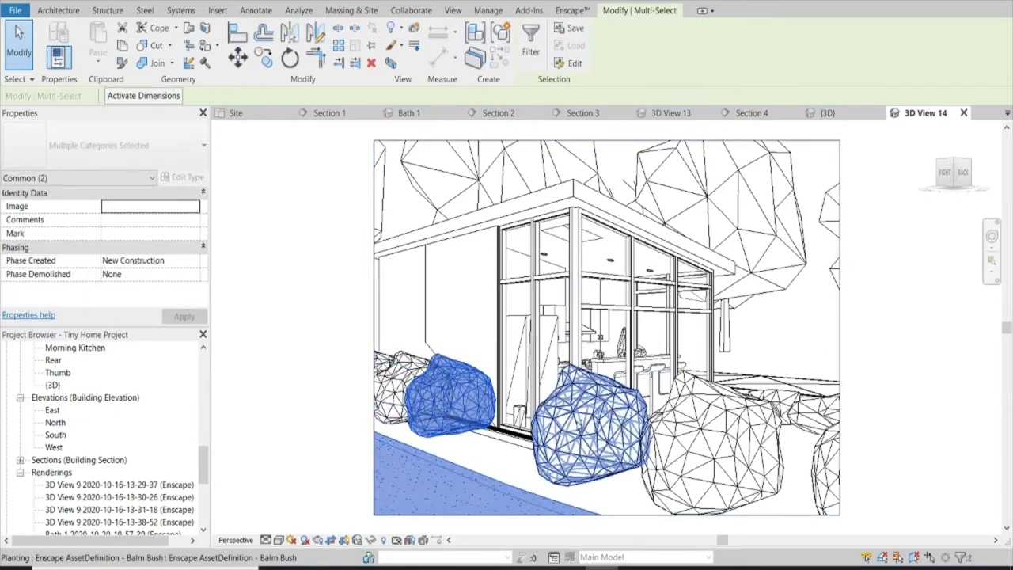
pyautogui.click(586, 412)
pyautogui.keyDown('ctrl'); pyautogui.click(713, 443); pyautogui.keyUp('ctrl')
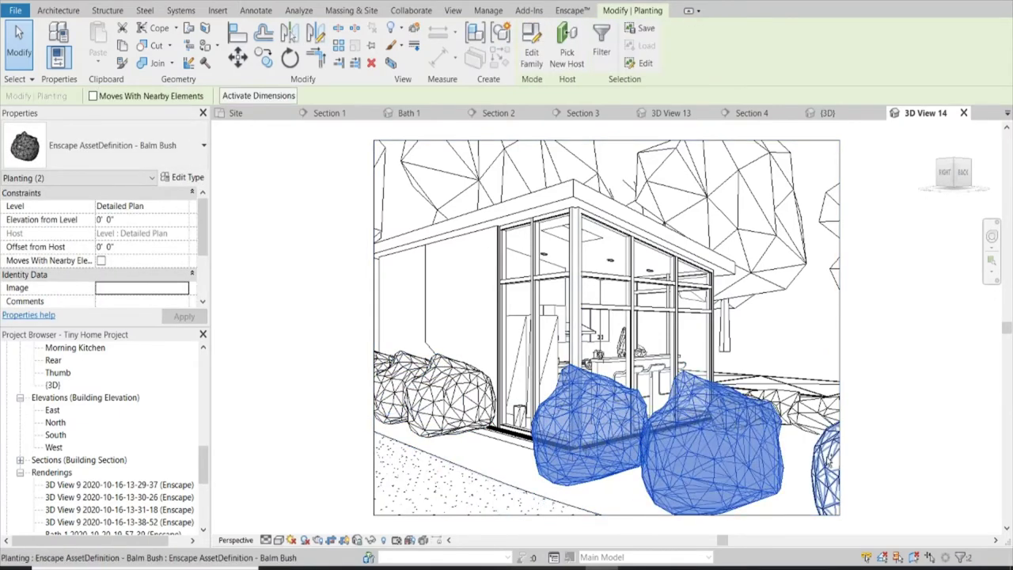
pyautogui.keyDown('ctrl'); pyautogui.click(396, 384); pyautogui.keyUp('ctrl')
pyautogui.keyDown('ctrl'); pyautogui.click(444, 388); pyautogui.keyUp('ctrl')
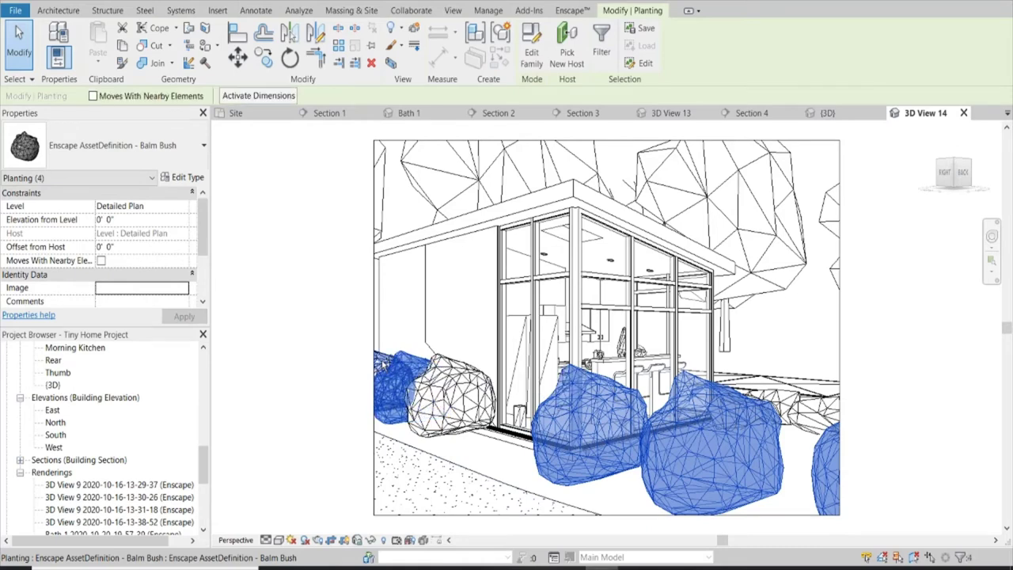
pyautogui.keyDown('ctrl'); pyautogui.click(443, 386); pyautogui.keyUp('ctrl')
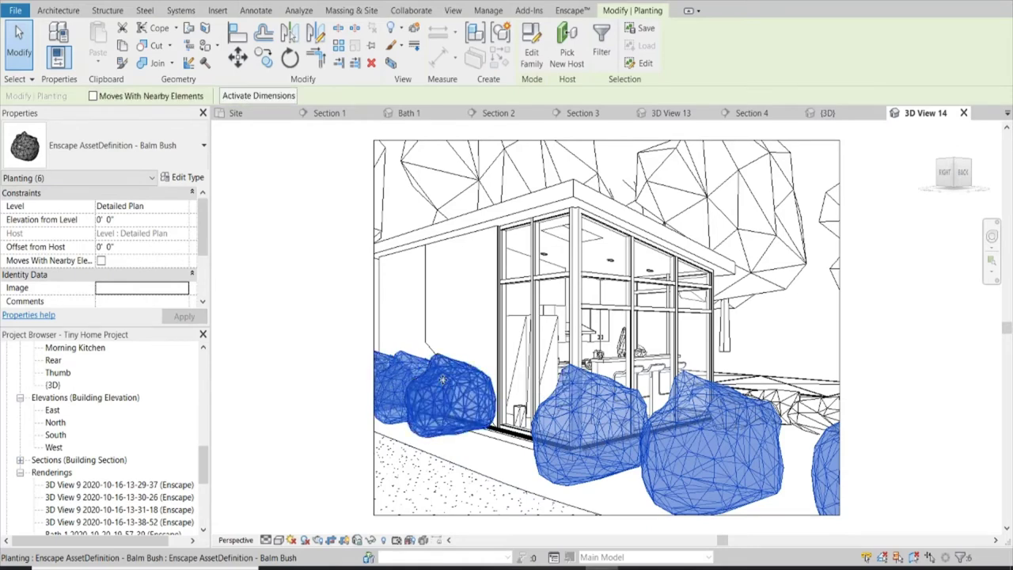
pyautogui.rightClick(795, 311)
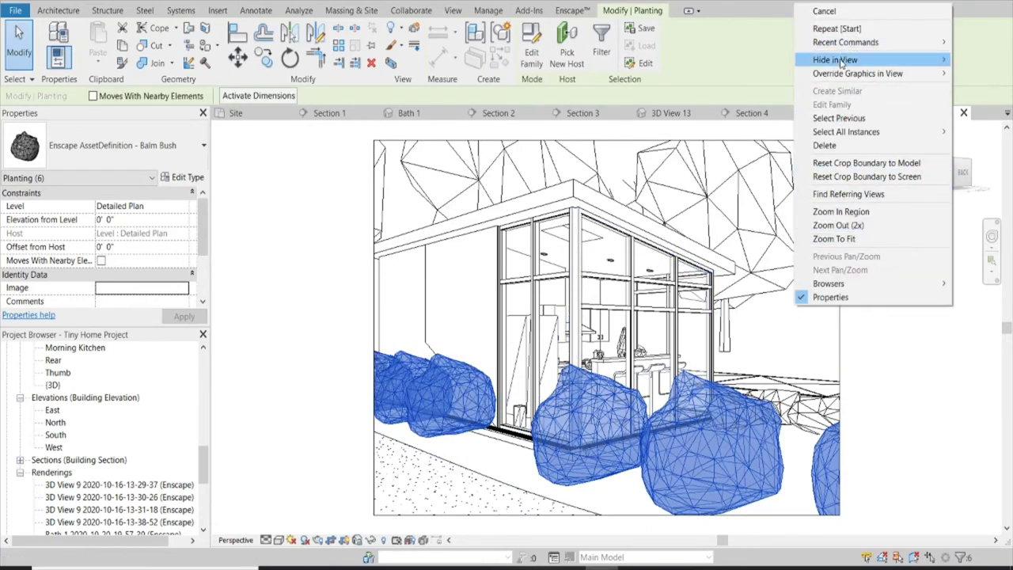
pyautogui.moveTo(834, 59)
pyautogui.click(747, 61)
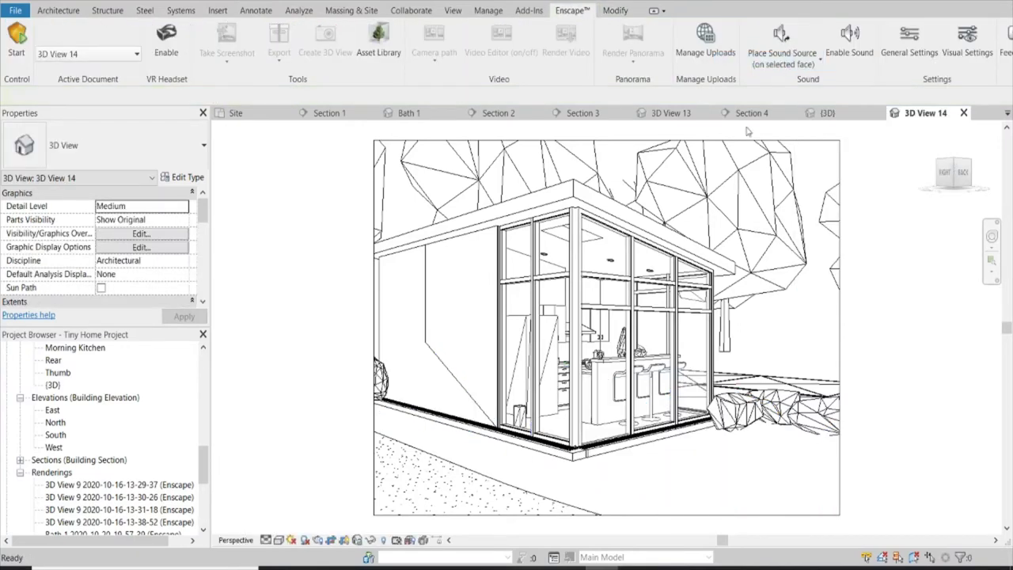
# Hide the left-edge Balm Bush and the LW Concrete floor slab in 3D View 14.
pyautogui.click(381, 380)
pyautogui.rightClick(390, 378)
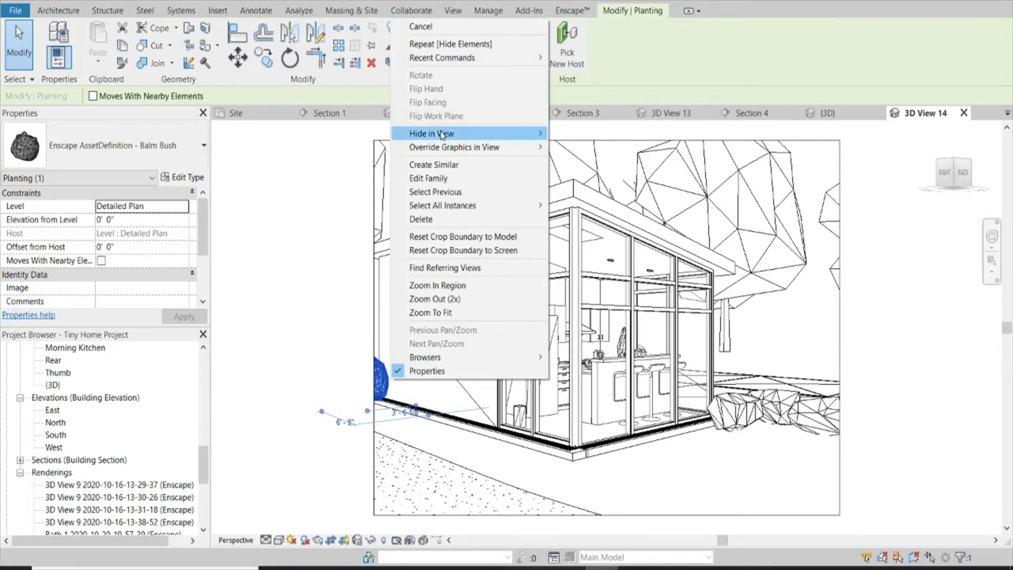
pyautogui.moveTo(431, 133)
pyautogui.click(564, 134)
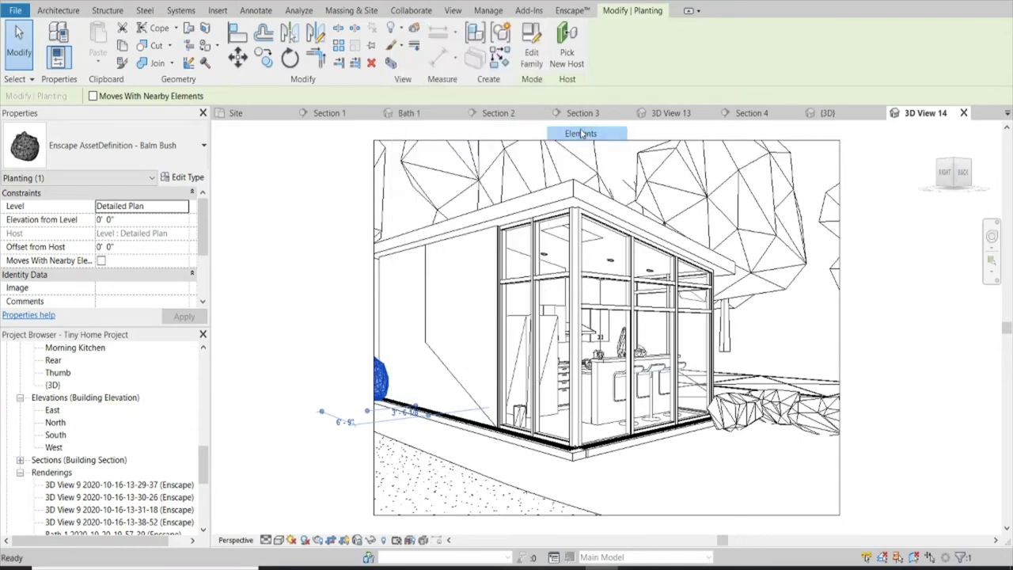
pyautogui.click(446, 463)
pyautogui.rightClick(444, 460)
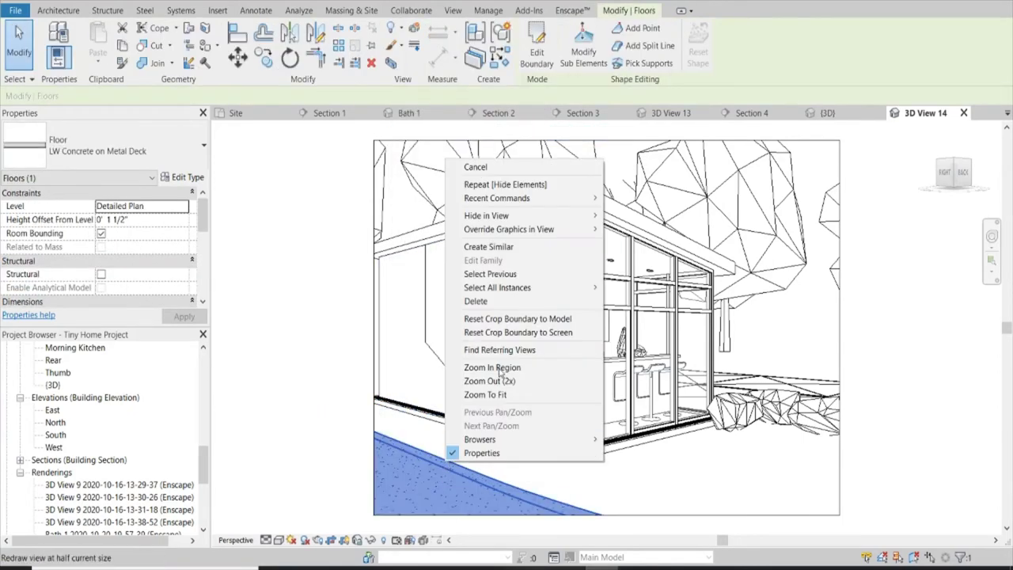
pyautogui.click(621, 216)
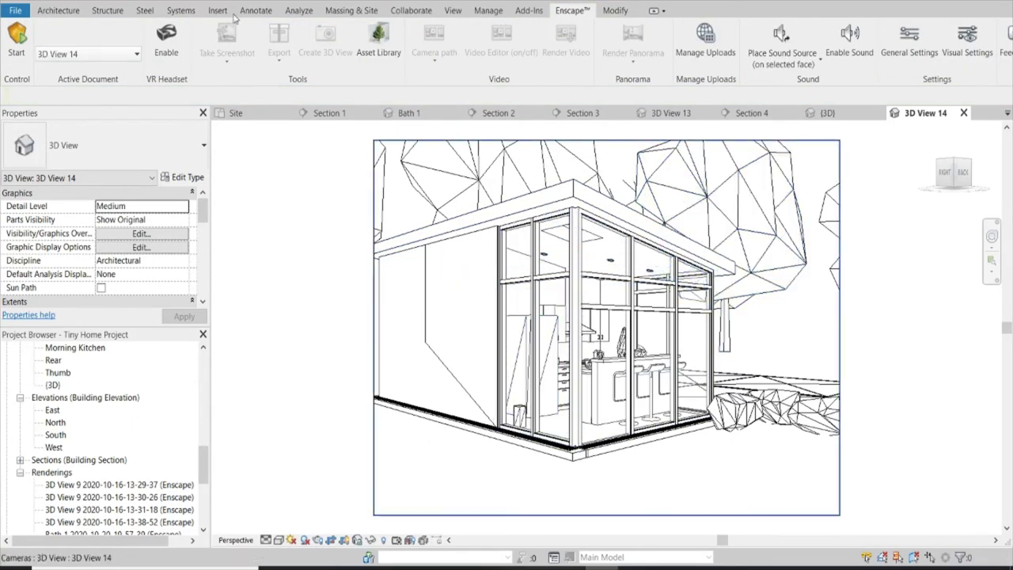
# Launch Enscape for 3D View 14 fullscreen and set the time of day to about 15:21.
pyautogui.click(24, 34)
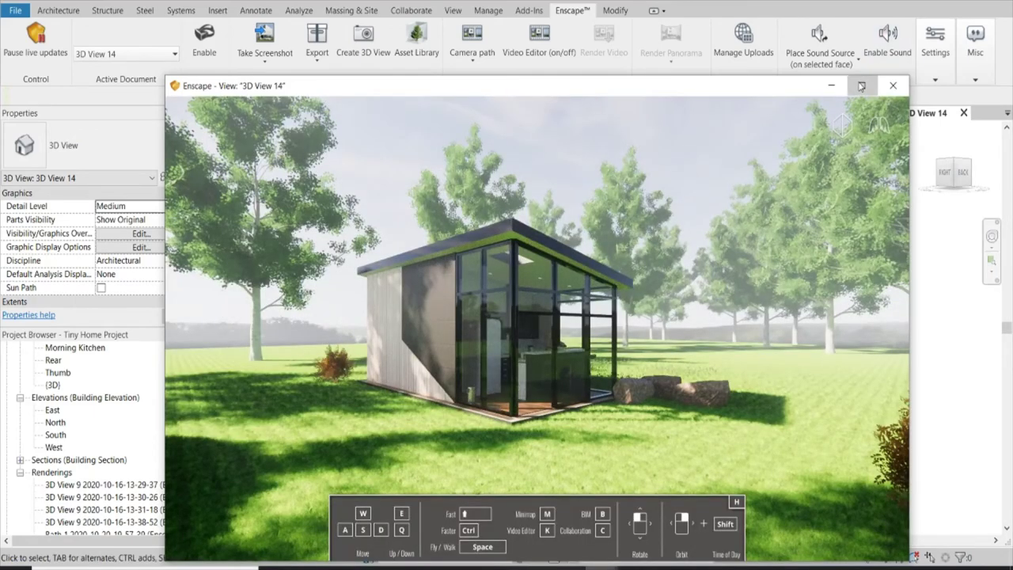
pyautogui.press('F11')
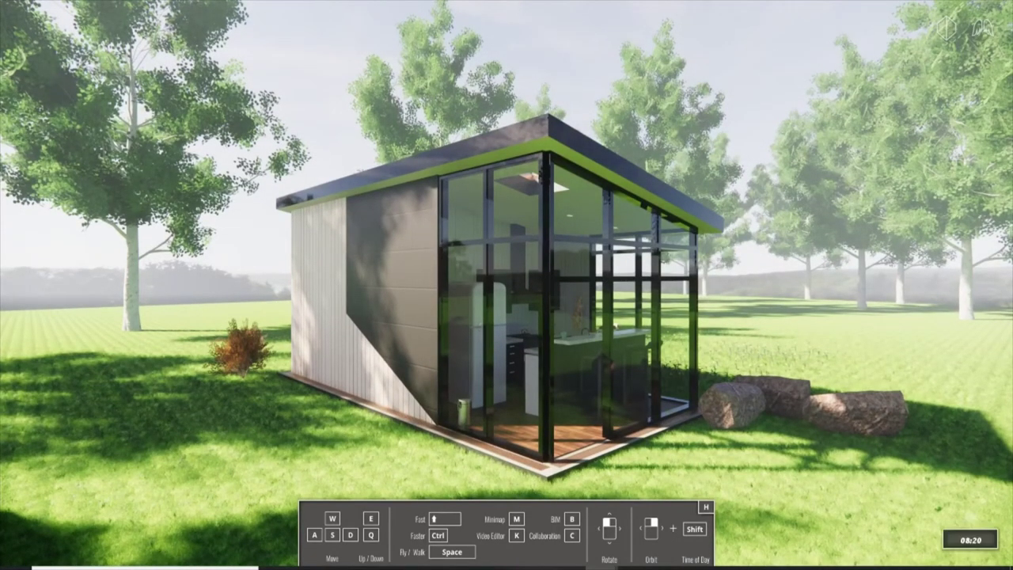
pyautogui.keyDown('shift'); pyautogui.moveTo(382, 227); pyautogui.dragTo(25, 184, button='right'); pyautogui.keyUp('shift')
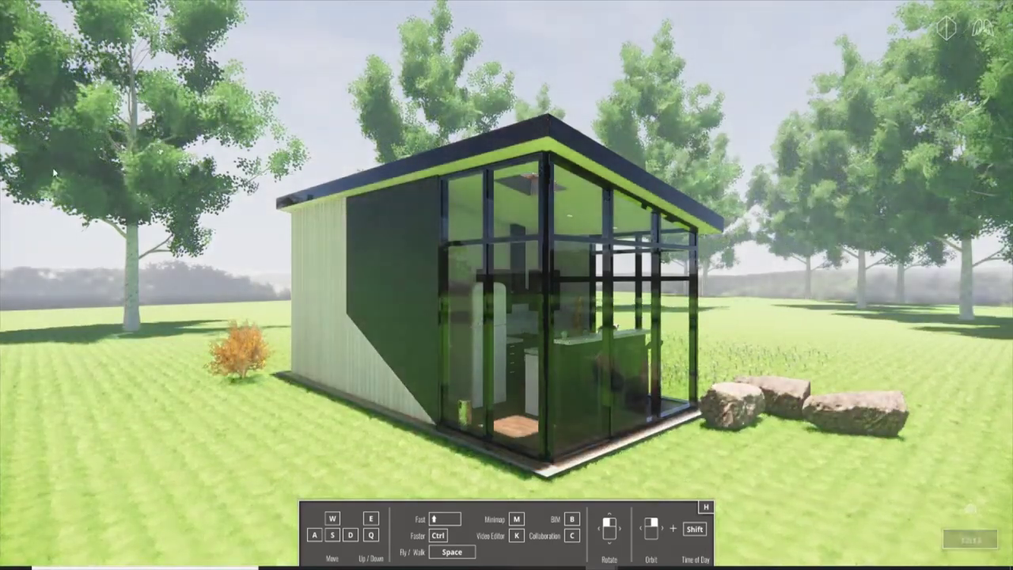
pyautogui.moveTo(54, 173)
pyautogui.keyDown('shift'); pyautogui.mouseDown(button='right')
pyautogui.moveTo(159, 169)
pyautogui.moveTo(99, 168)
pyautogui.mouseUp(button='right'); pyautogui.keyUp('shift')
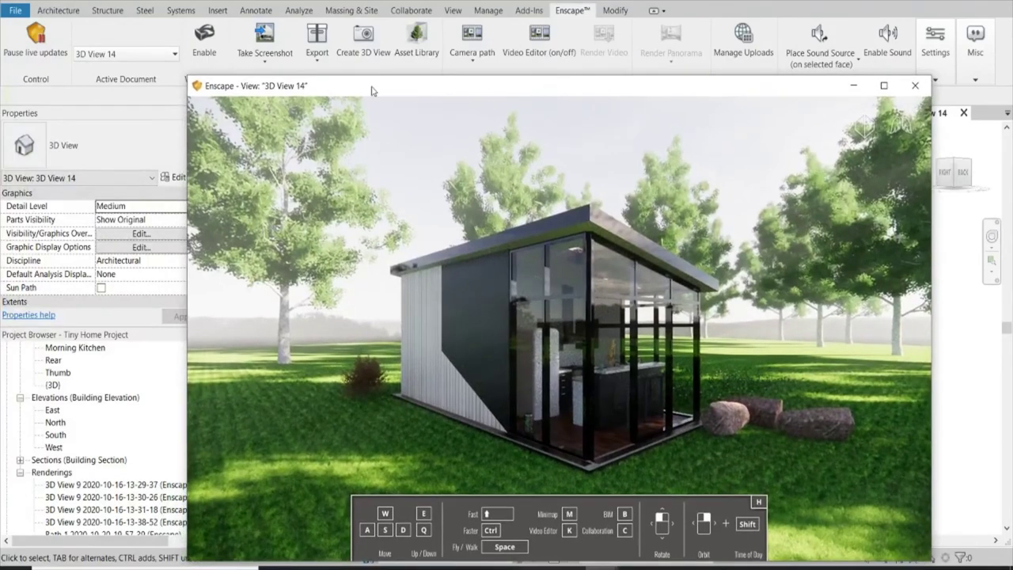
# Render 3D View 14 into the project with Enscape's Render Image (Into Document).
pyautogui.click(264, 62)
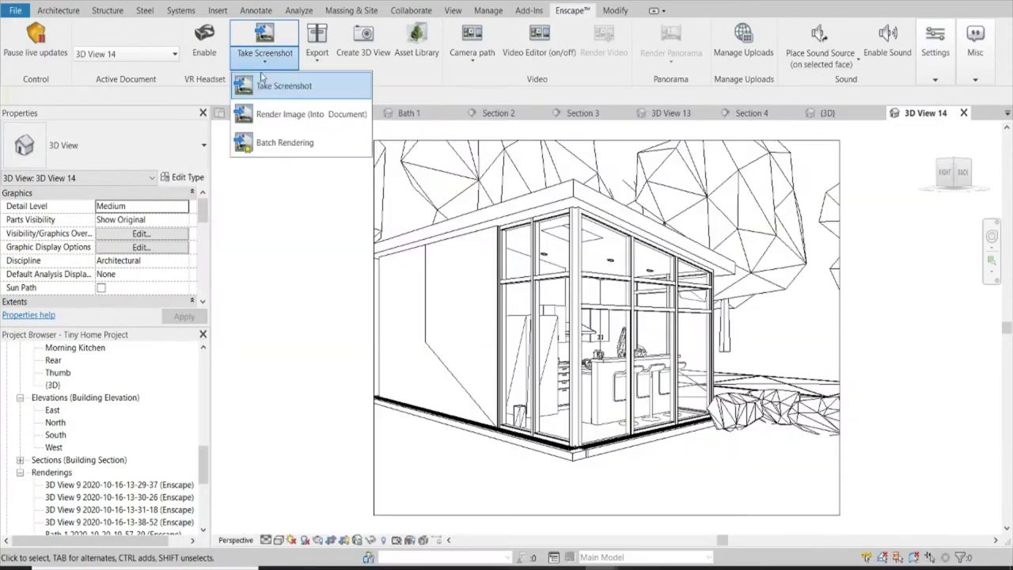
pyautogui.click(281, 116)
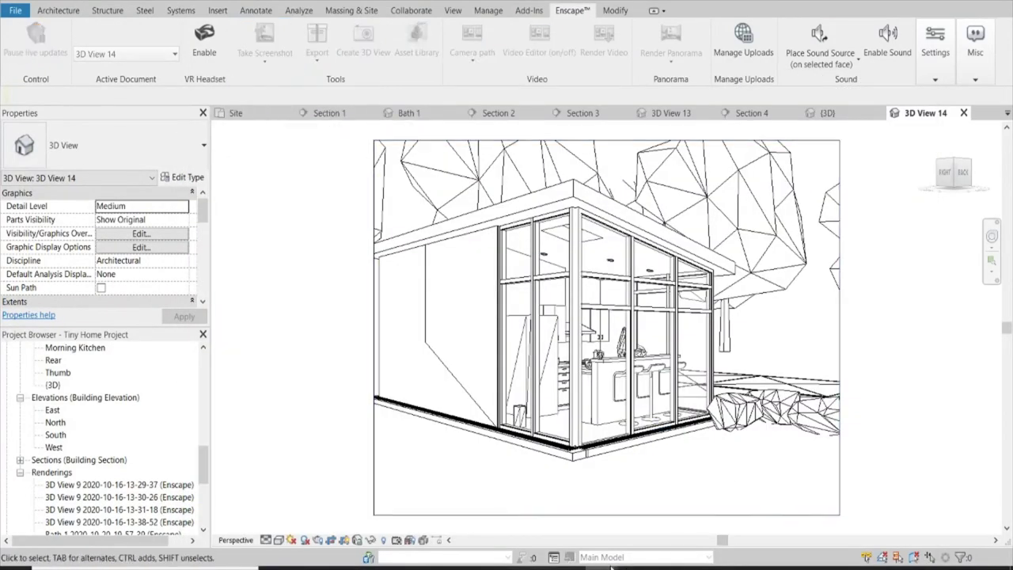
pyautogui.moveTo(610, 568)
pyautogui.click(654, 516)
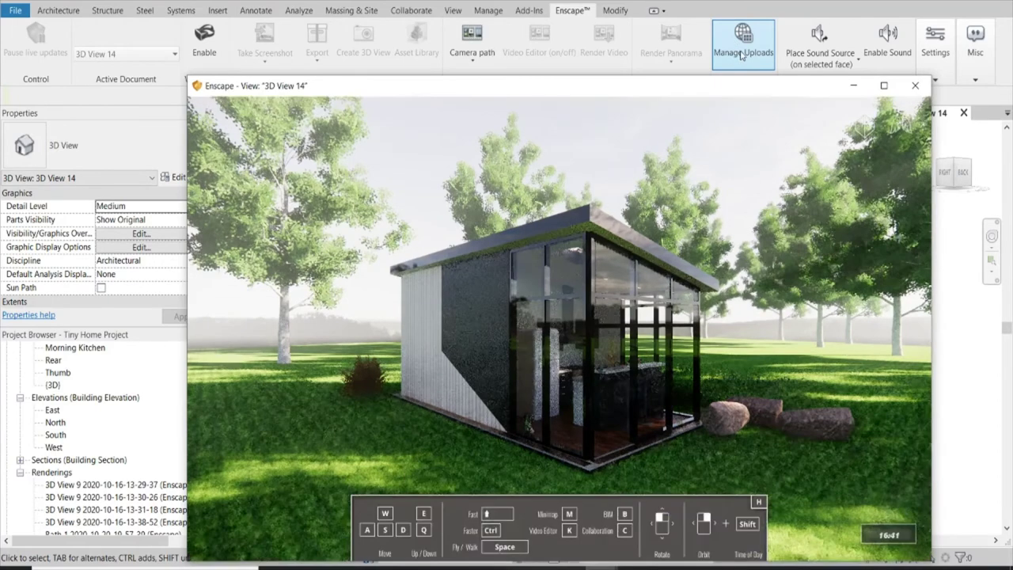
pyautogui.click(853, 84)
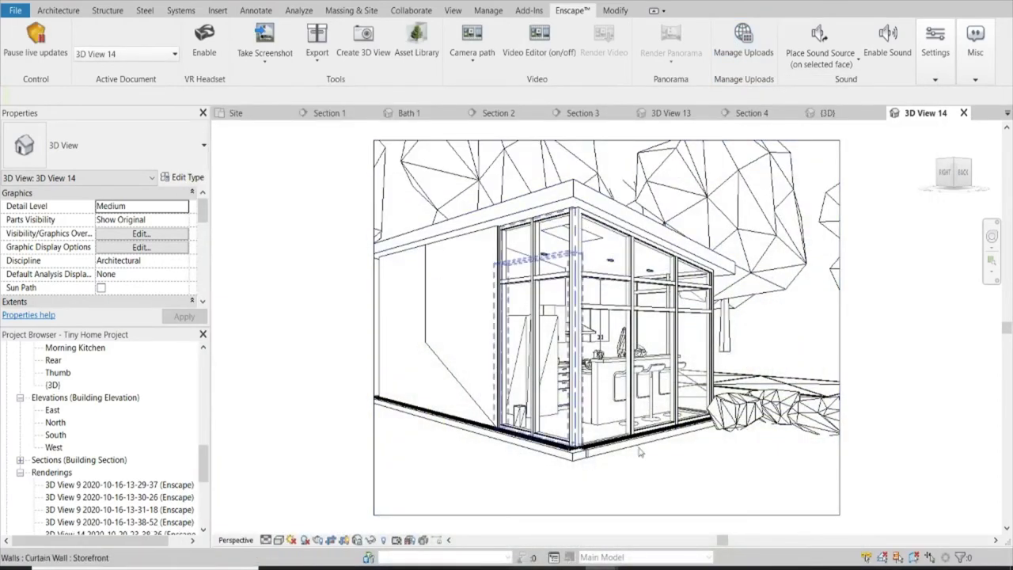
pyautogui.click(642, 510)
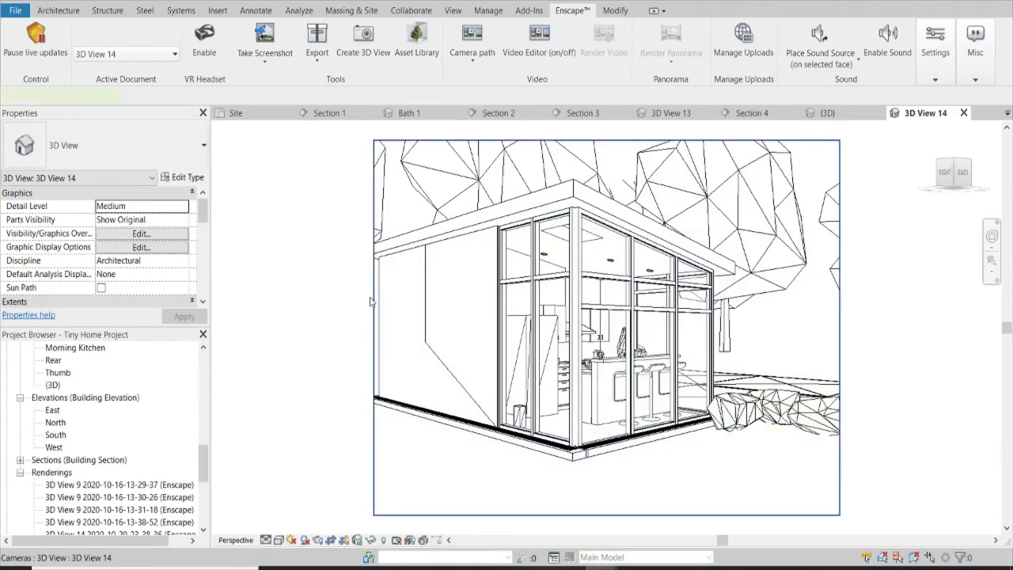
# Widen the 3D view's crop region leftward and hide the revealed bush in this view.
pyautogui.click(372, 315)
pyautogui.moveTo(371, 315); pyautogui.dragTo(289, 321)
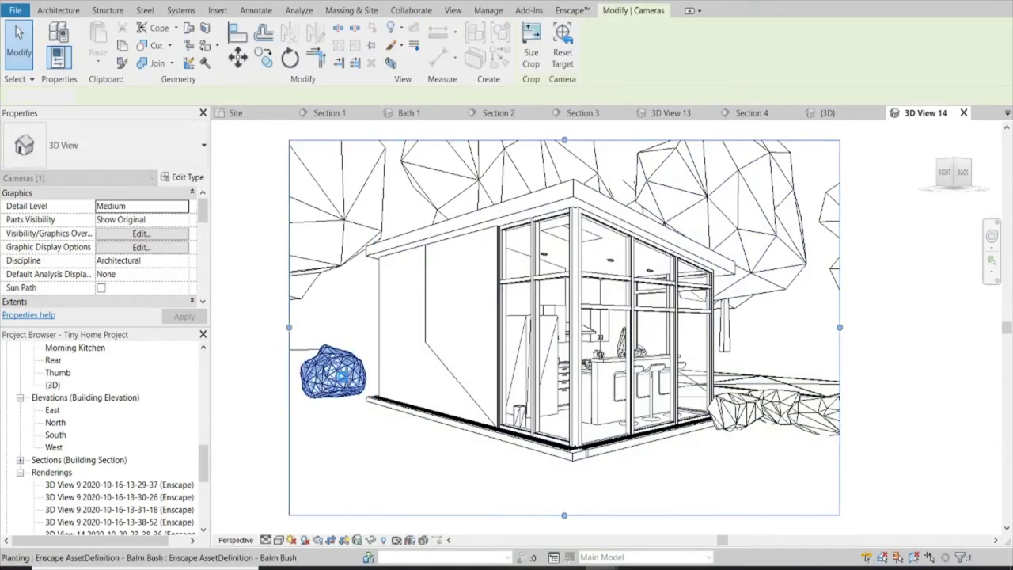
pyautogui.rightClick(343, 379)
pyautogui.moveTo(385, 131)
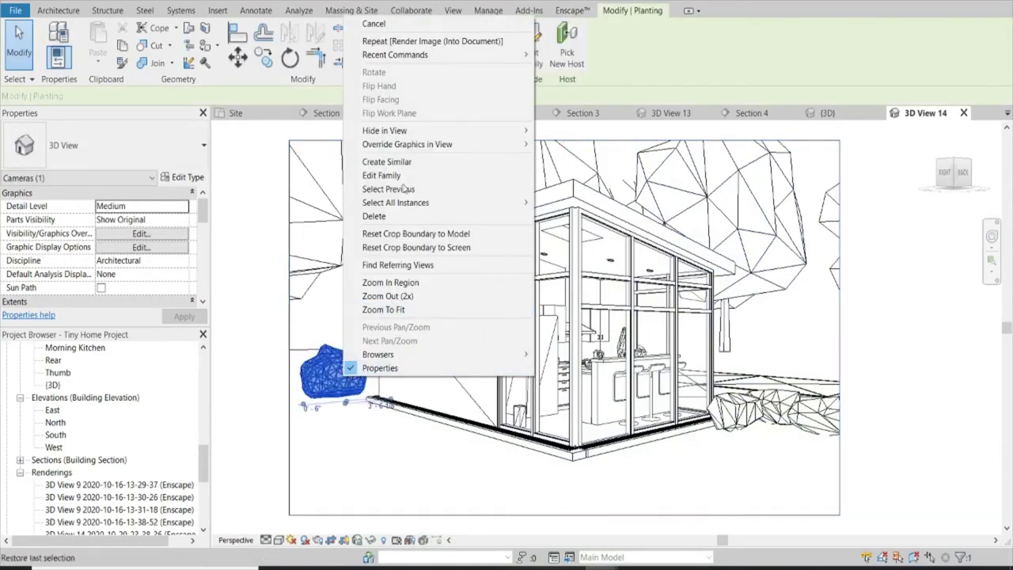
pyautogui.click(561, 131)
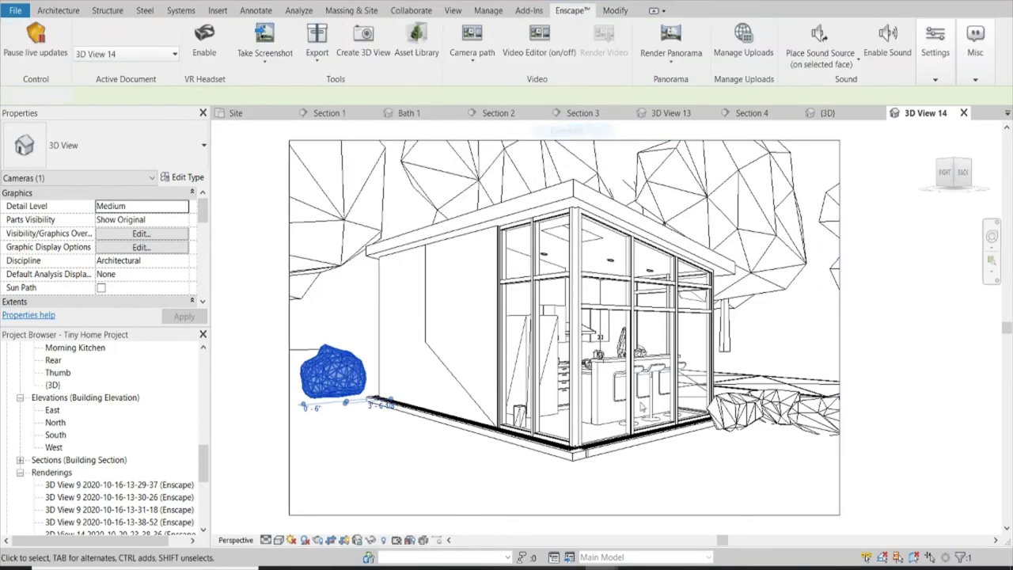
# Move the Enscape camera round to frame the house's end wall, then set the time to 17:26.
pyautogui.click(633, 492)
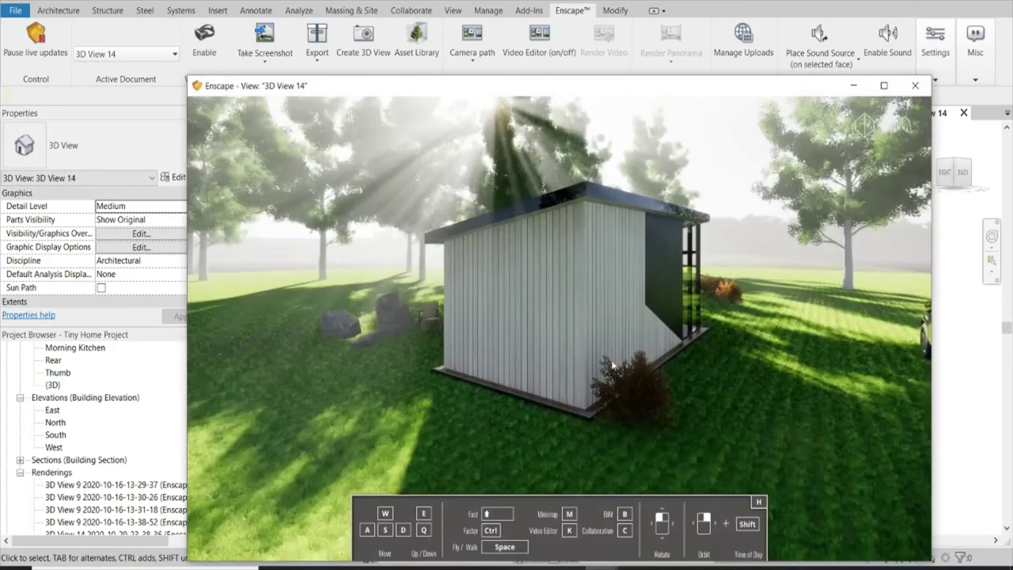
pyautogui.press('s')
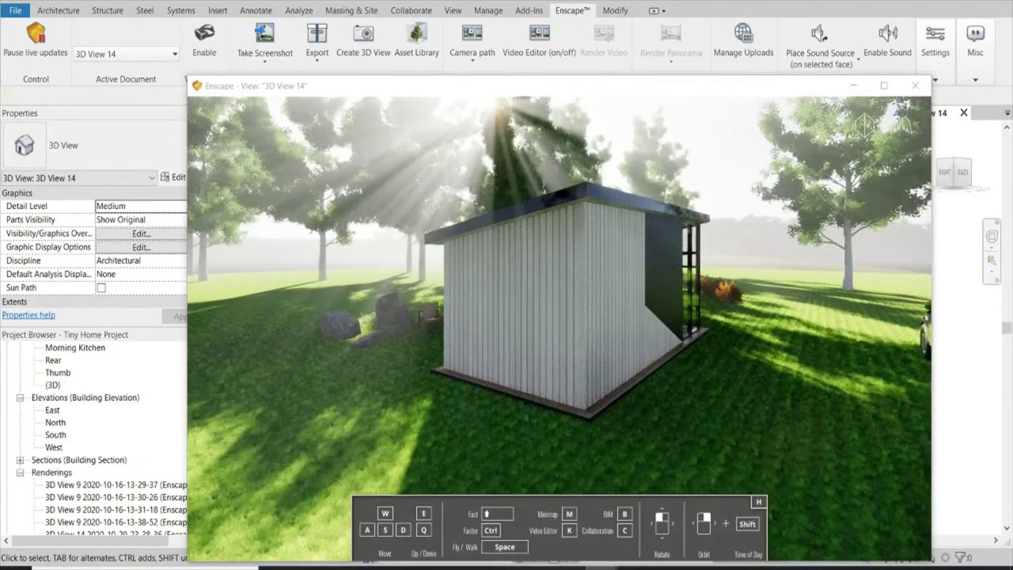
pyautogui.press('d')
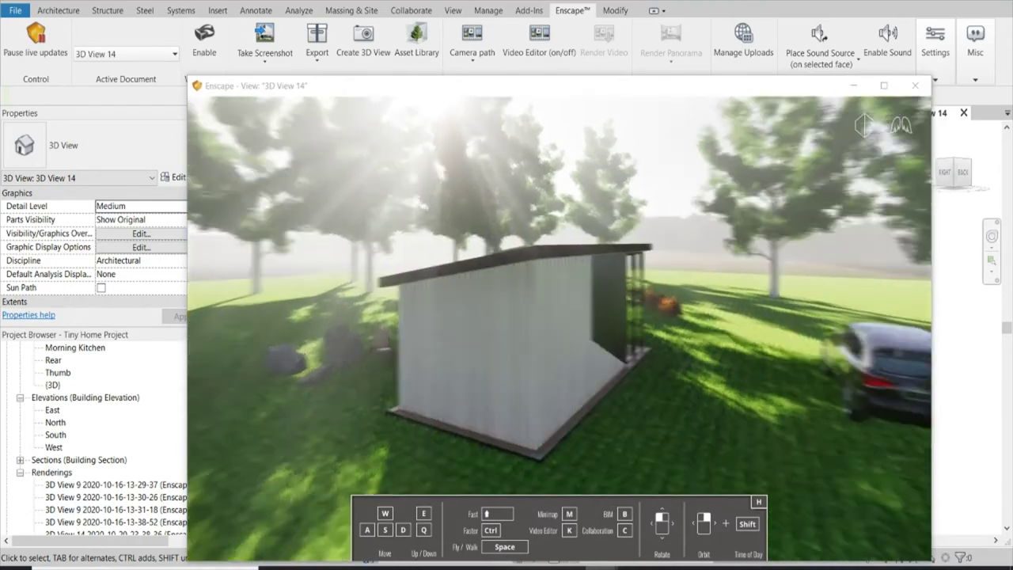
pyautogui.press('d')
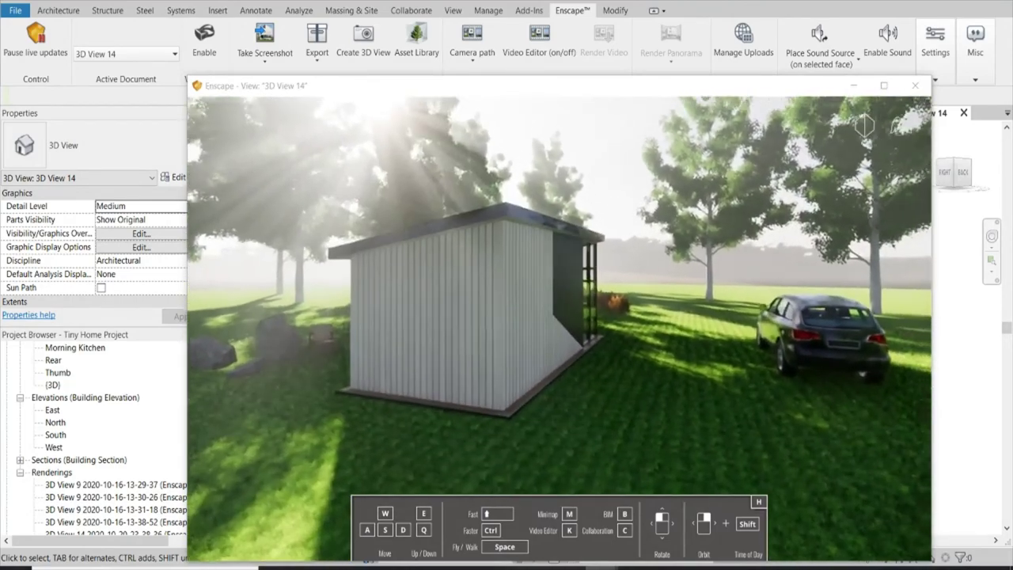
pyautogui.press('w')
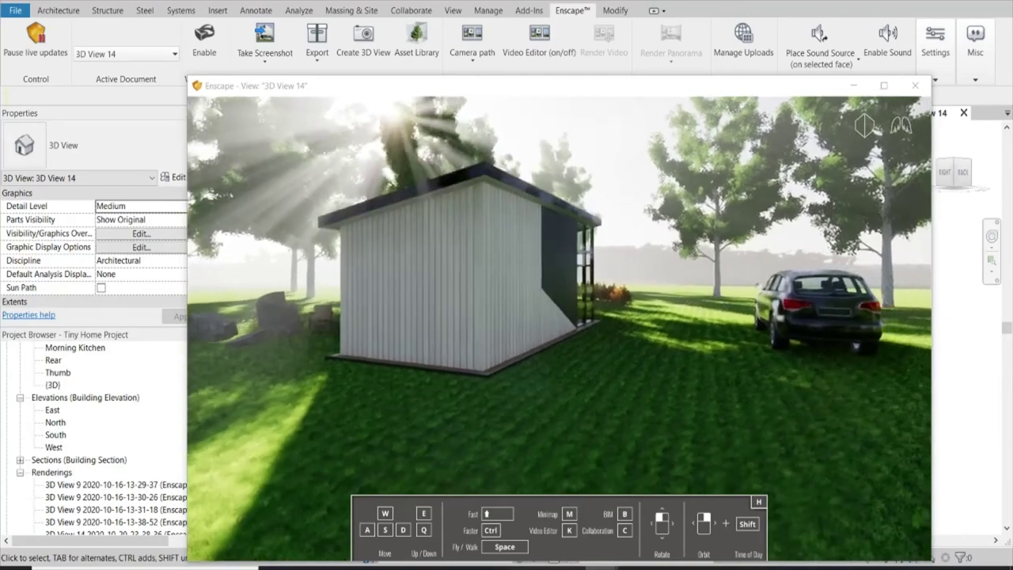
pyautogui.press('a')
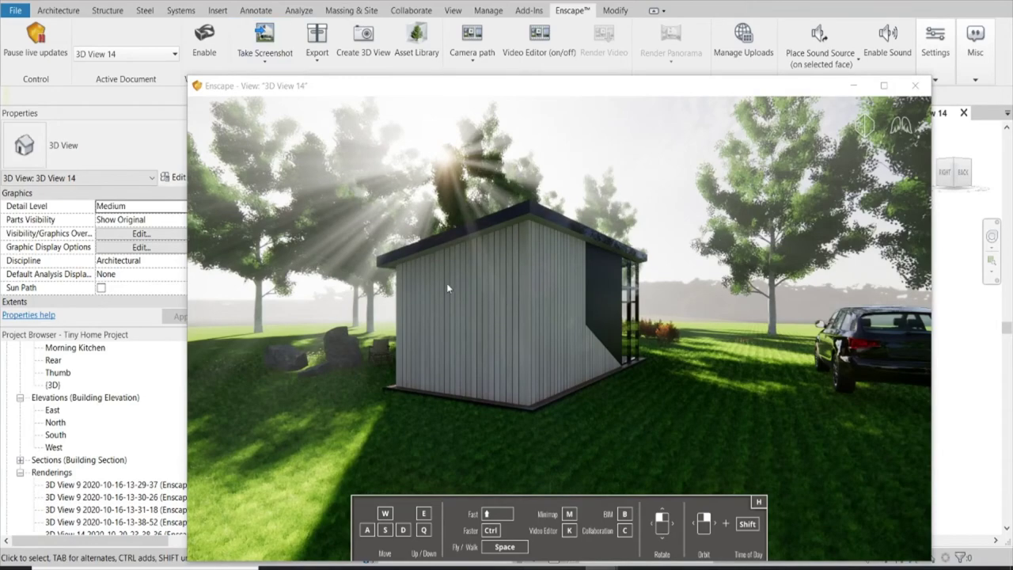
pyautogui.keyDown('shift'); pyautogui.moveTo(447, 283); pyautogui.dragTo(528, 283); pyautogui.keyUp('shift')
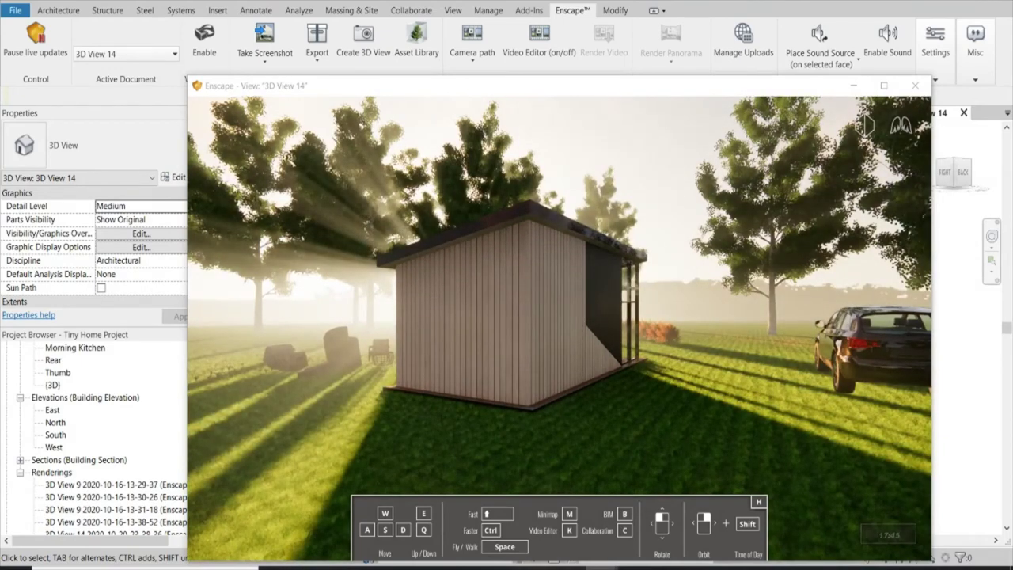
# Take an Enscape screenshot of the late-afternoon view and watch it render.
pyautogui.click(266, 61)
pyautogui.click(273, 109)
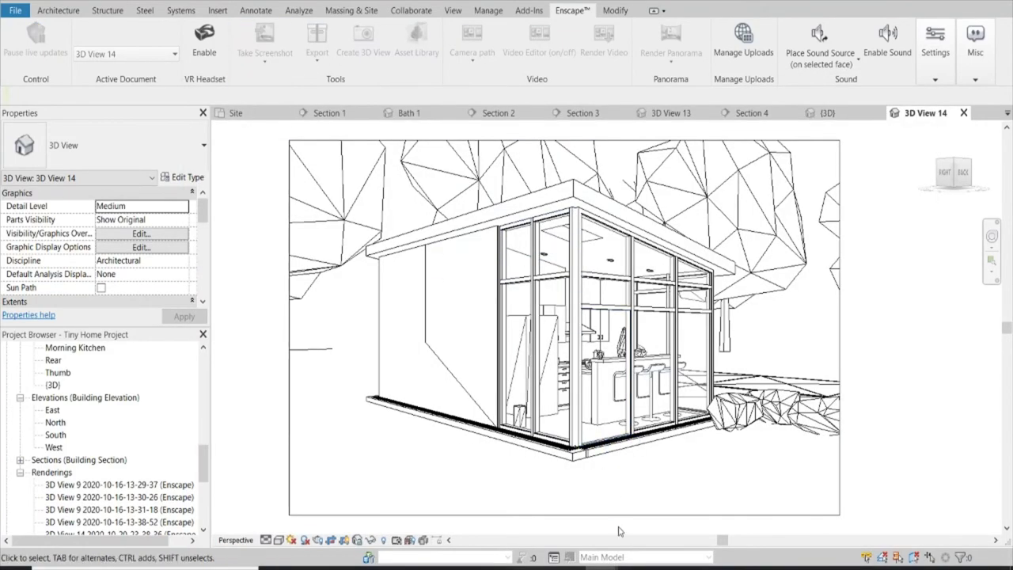
pyautogui.click(637, 560)
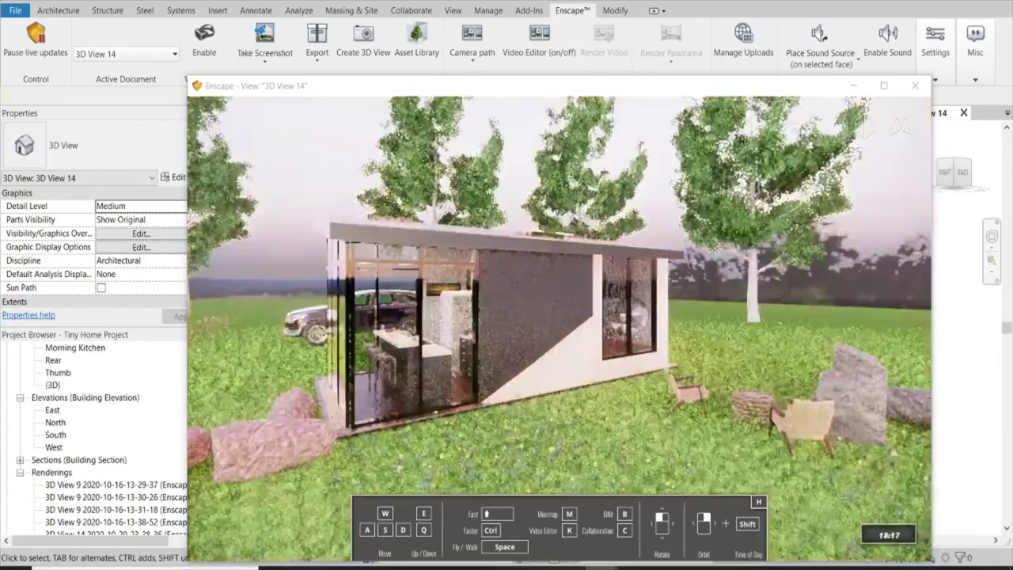
# Shift the time of day to night at 19:12 and render that view as an image too.
pyautogui.keyDown('shift'); pyautogui.moveTo(336, 215); pyautogui.dragTo(411, 215); pyautogui.keyUp('shift')
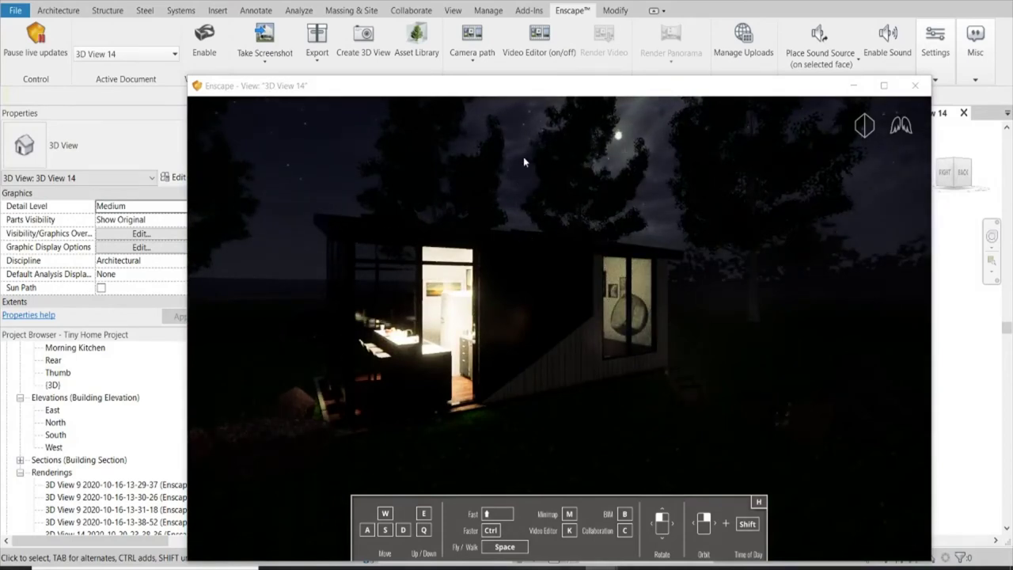
pyautogui.click(278, 69)
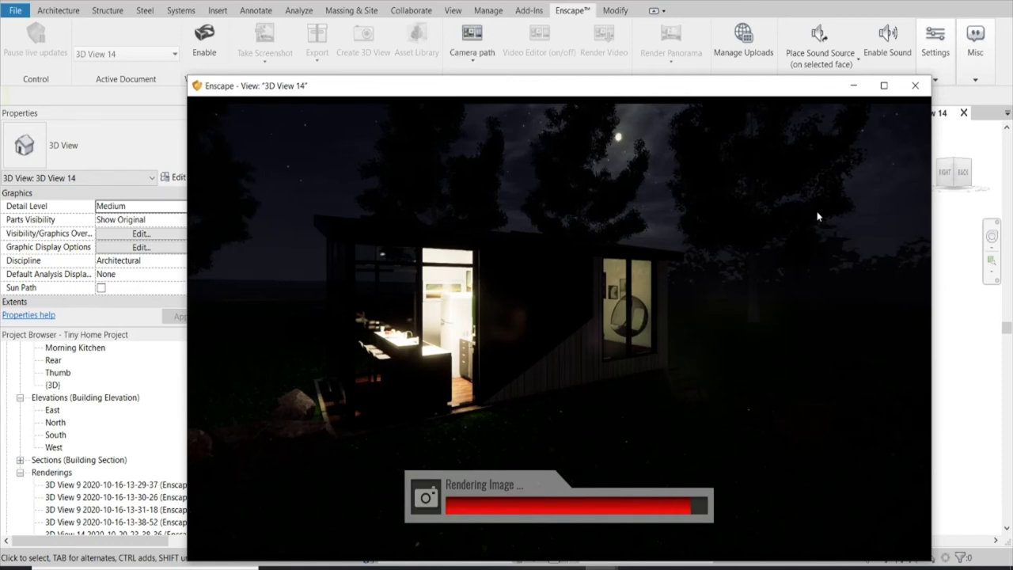
pyautogui.click(854, 86)
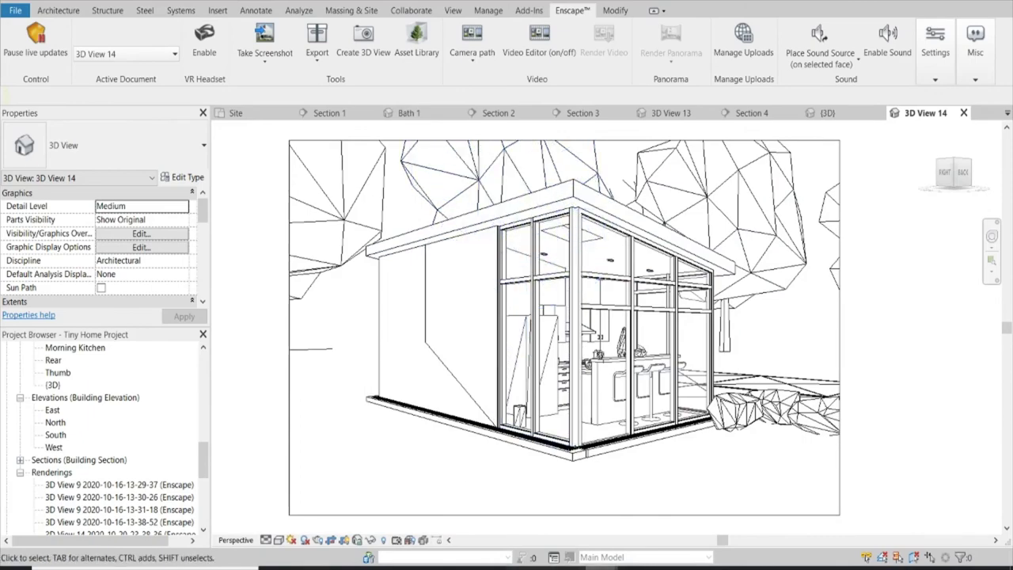
# Sweep the Enscape time of day through 19:21, 17:59, 16:34, 13:40 and 12:26, settling at 05:30 dusk.
pyautogui.click(658, 511)
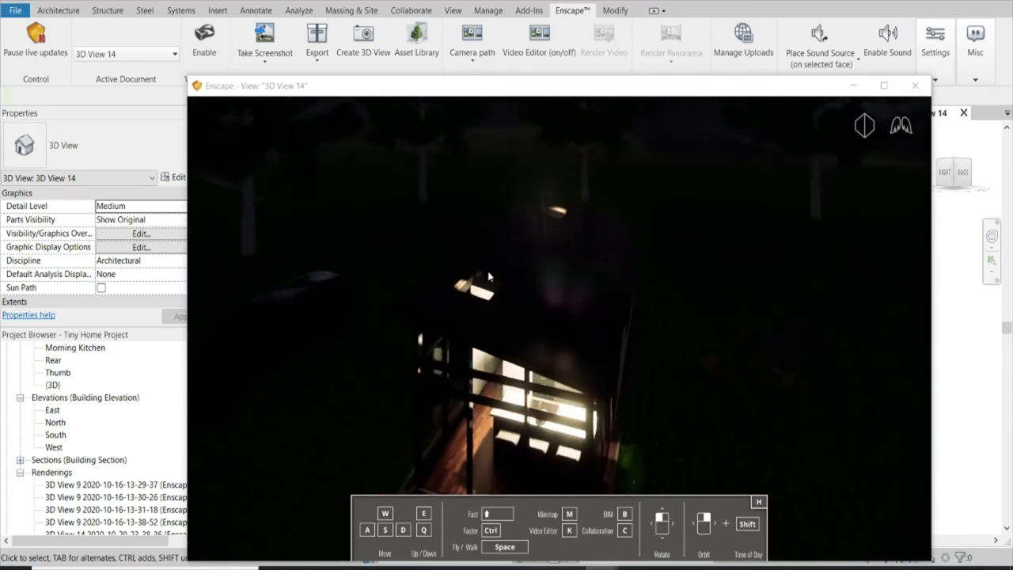
pyautogui.keyDown('shift'); pyautogui.moveTo(391, 257); pyautogui.dragTo(404, 256); pyautogui.keyUp('shift')
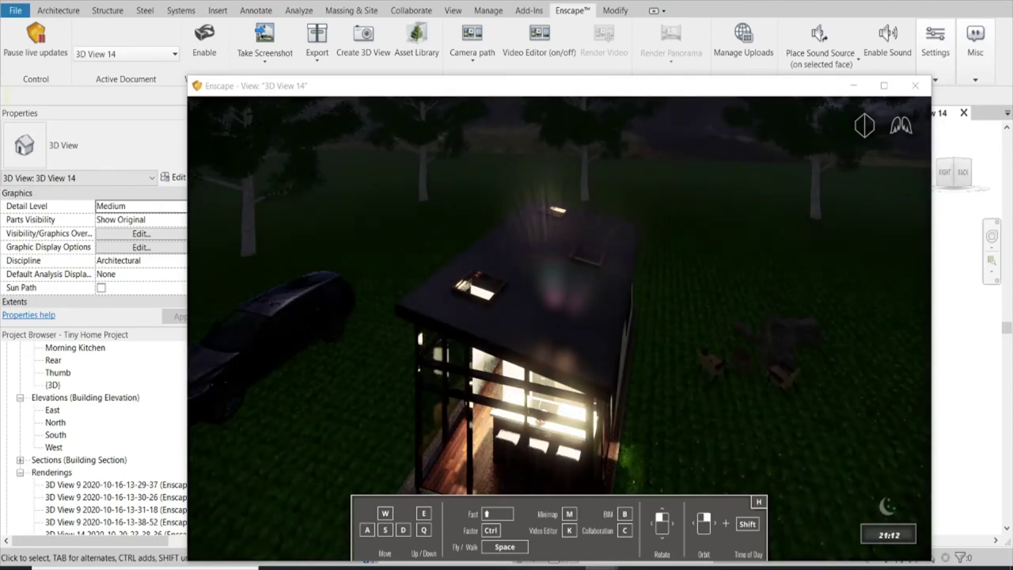
pyautogui.keyDown('shift'); pyautogui.moveTo(559, 316); pyautogui.dragTo(470, 316); pyautogui.keyUp('shift')
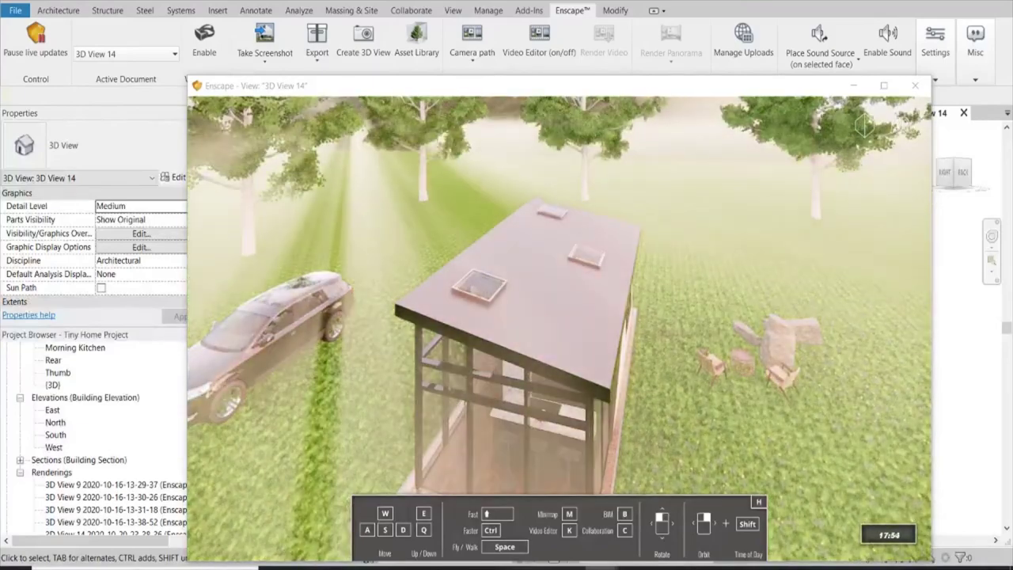
pyautogui.keyDown('shift'); pyautogui.moveTo(797, 262); pyautogui.dragTo(718, 262); pyautogui.keyUp('shift')
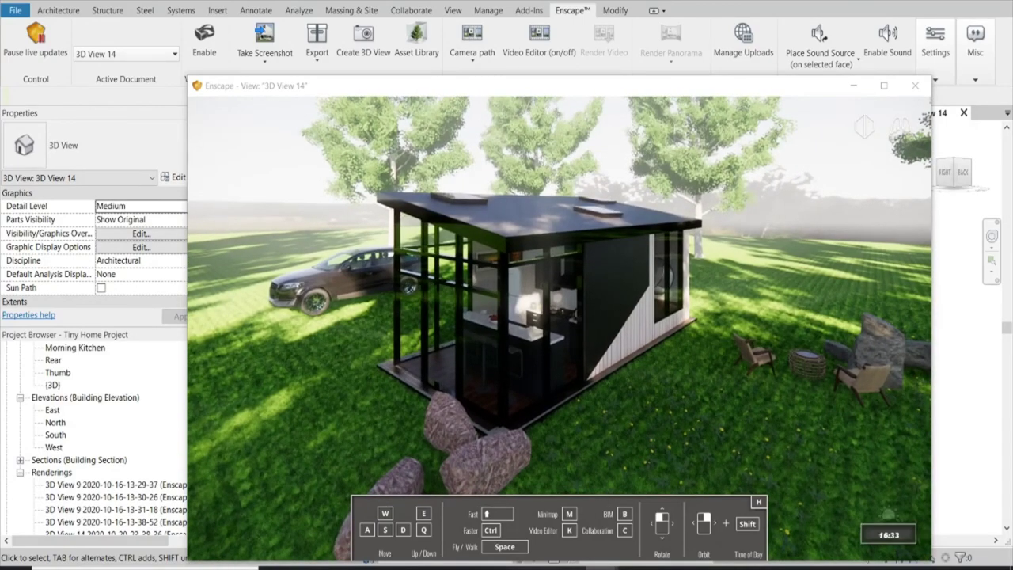
pyautogui.keyDown('shift'); pyautogui.moveTo(553, 336); pyautogui.dragTo(507, 337, button='right'); pyautogui.keyUp('shift')
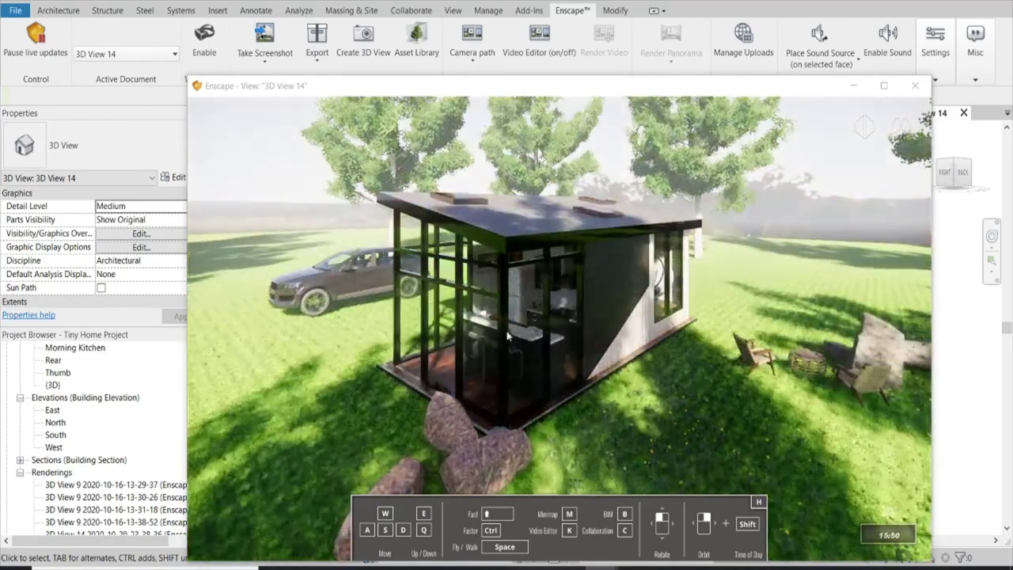
pyautogui.keyDown('shift'); pyautogui.moveTo(823, 316); pyautogui.dragTo(925, 323, button='right'); pyautogui.keyUp('shift')
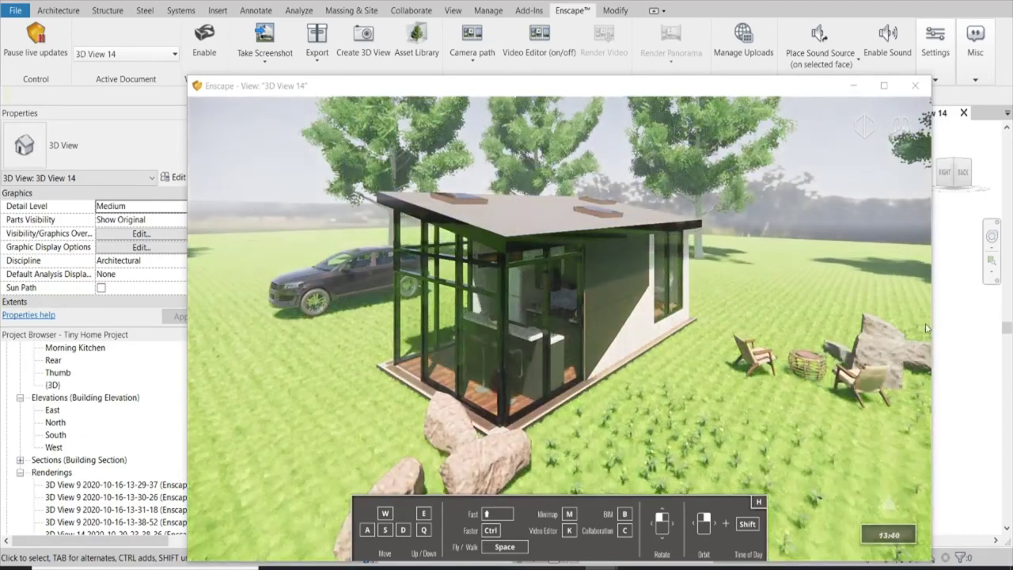
pyautogui.moveTo(871, 282)
pyautogui.keyDown('shift'); pyautogui.mouseDown(button='right')
pyautogui.moveTo(712, 286)
pyautogui.moveTo(975, 231)
pyautogui.mouseUp(button='right'); pyautogui.keyUp('shift')
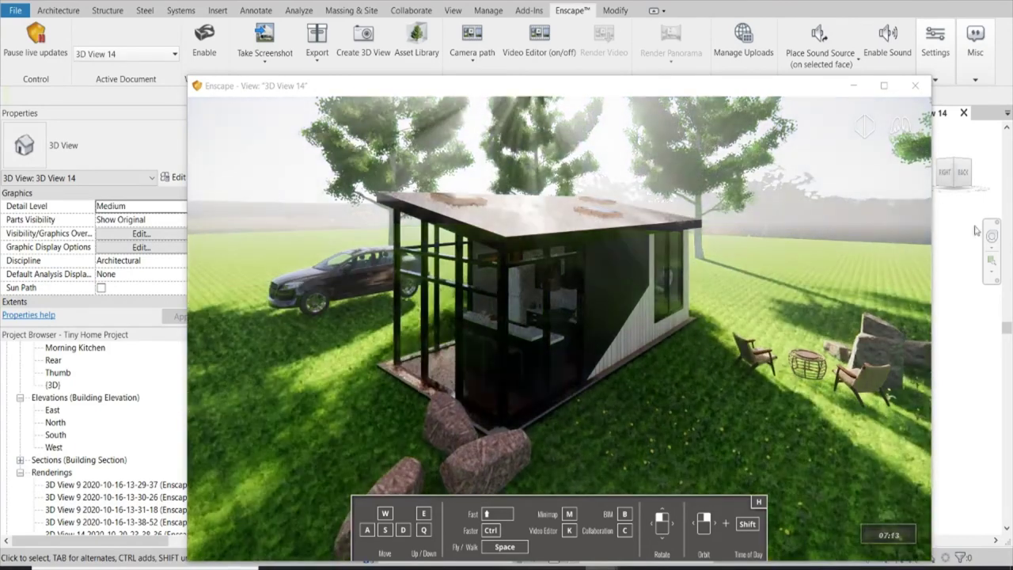
pyautogui.keyDown('shift'); pyautogui.moveTo(871, 285); pyautogui.dragTo(855, 284, button='right'); pyautogui.keyUp('shift')
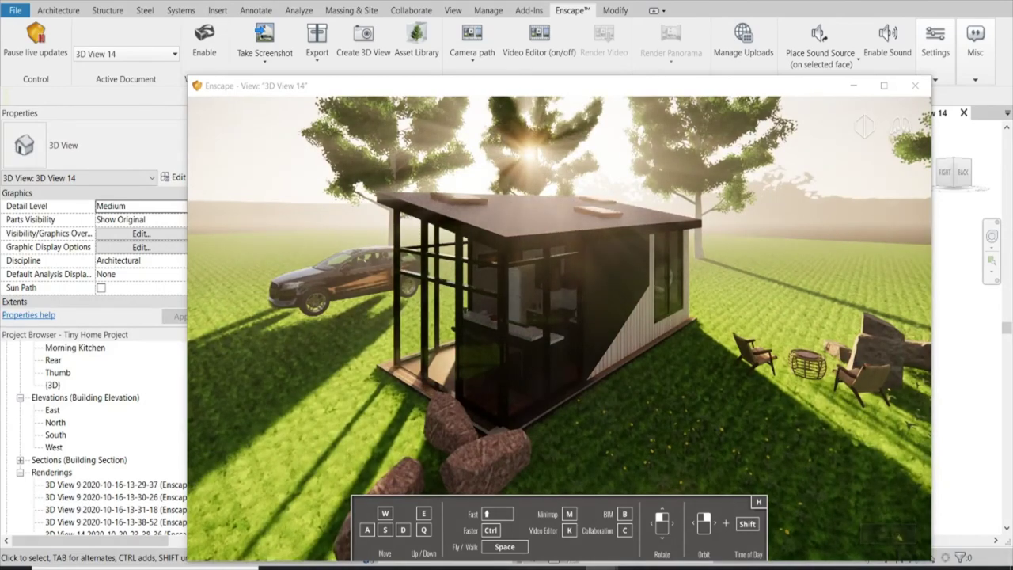
pyautogui.press('u')
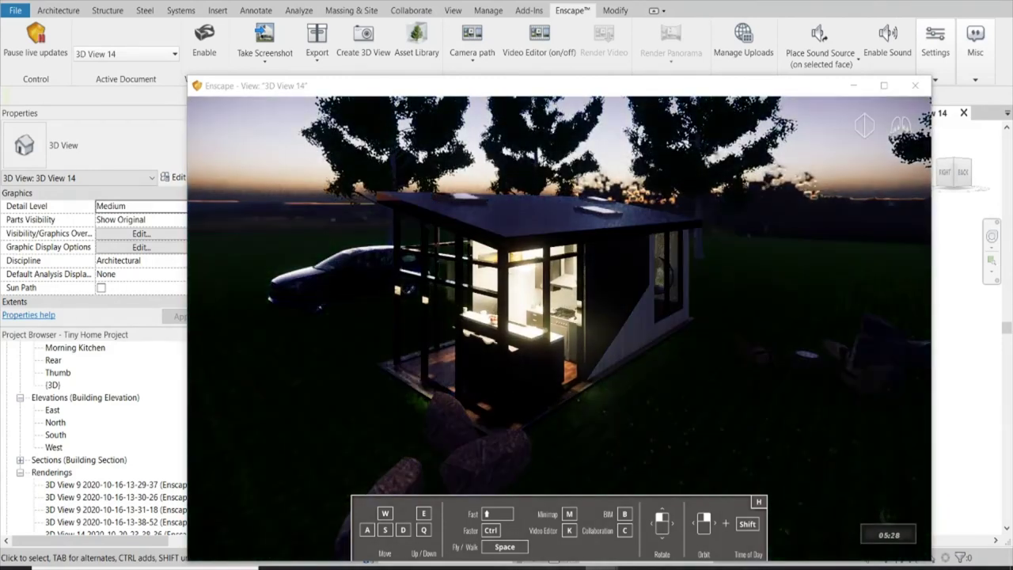
pyautogui.press('i')
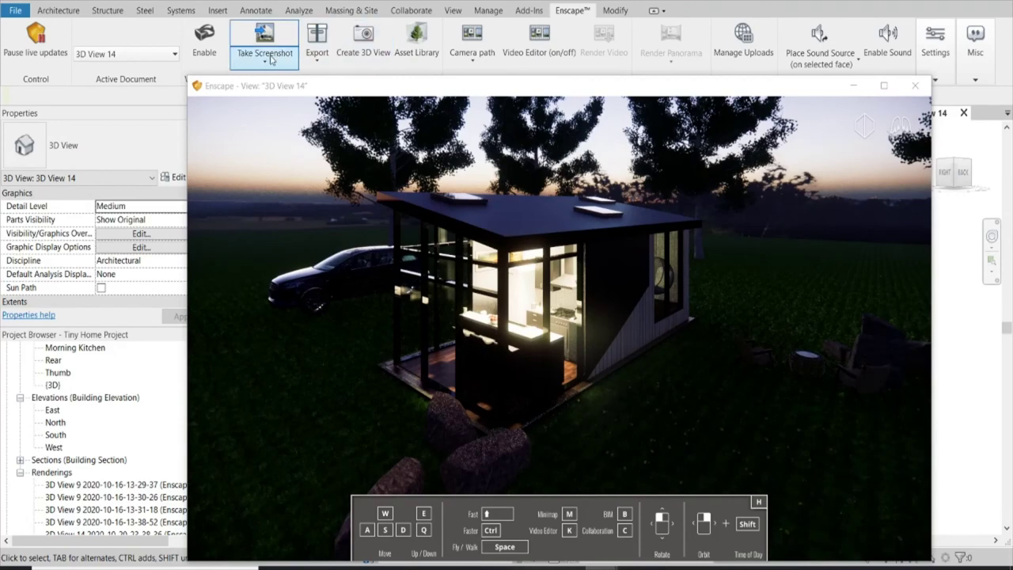
# Take an Enscape screenshot of the 05:30 lit-interior view and watch its rendering progress.
pyautogui.click(267, 59)
pyautogui.click(290, 112)
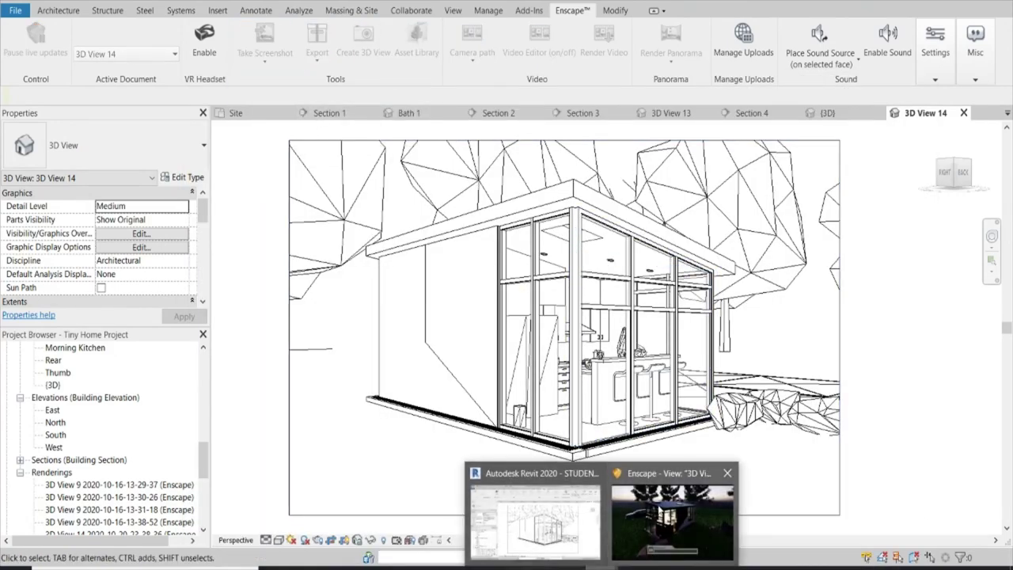
pyautogui.click(659, 508)
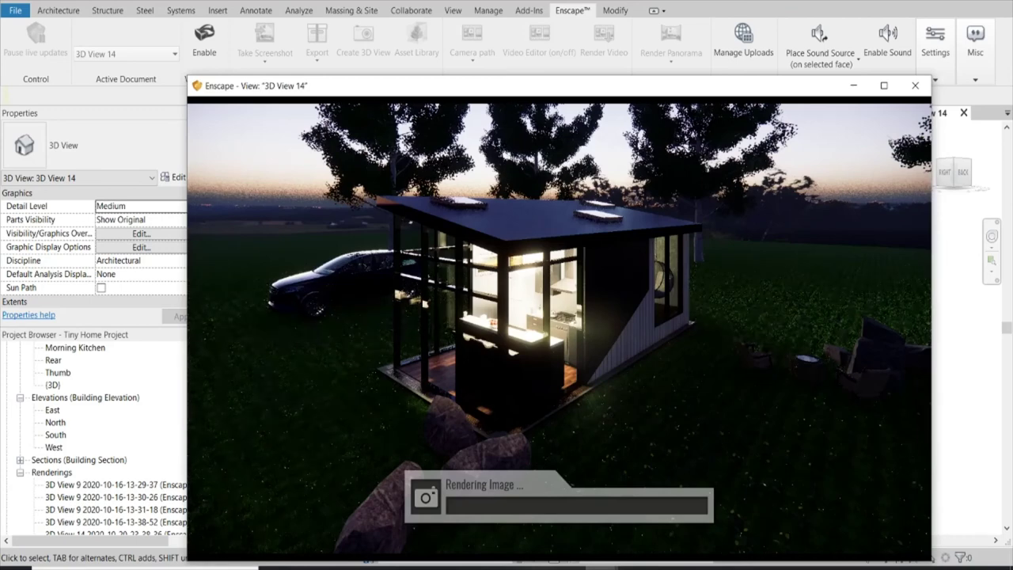